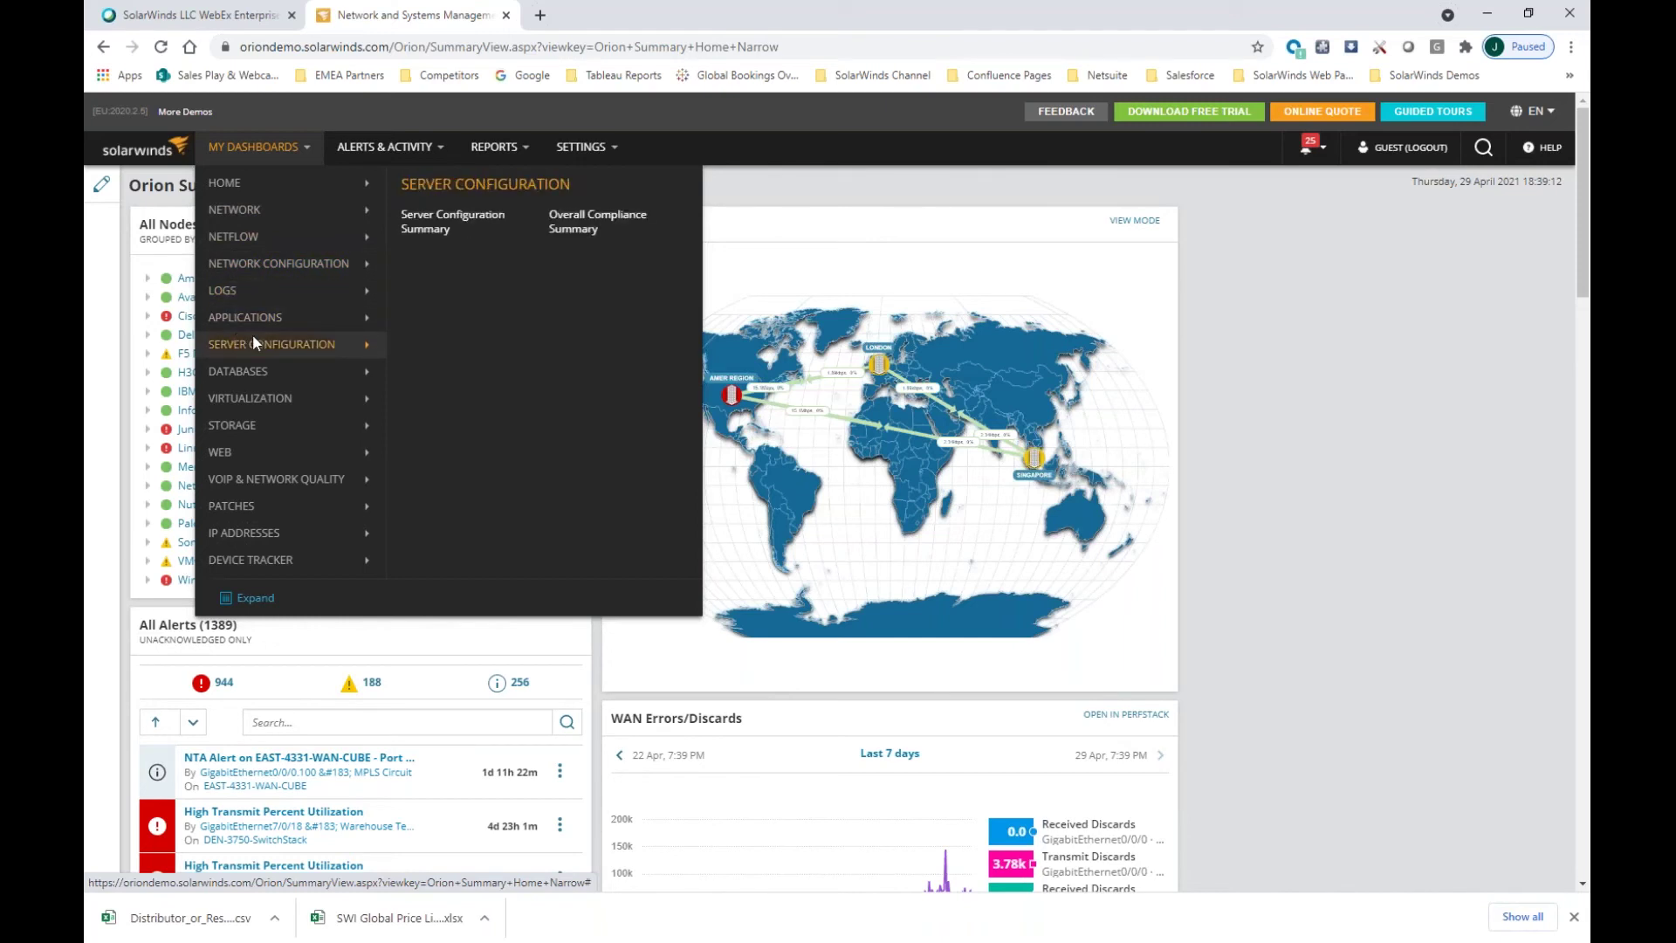
Open the Environment view of the Home dashboards
mouse_move(285, 220)
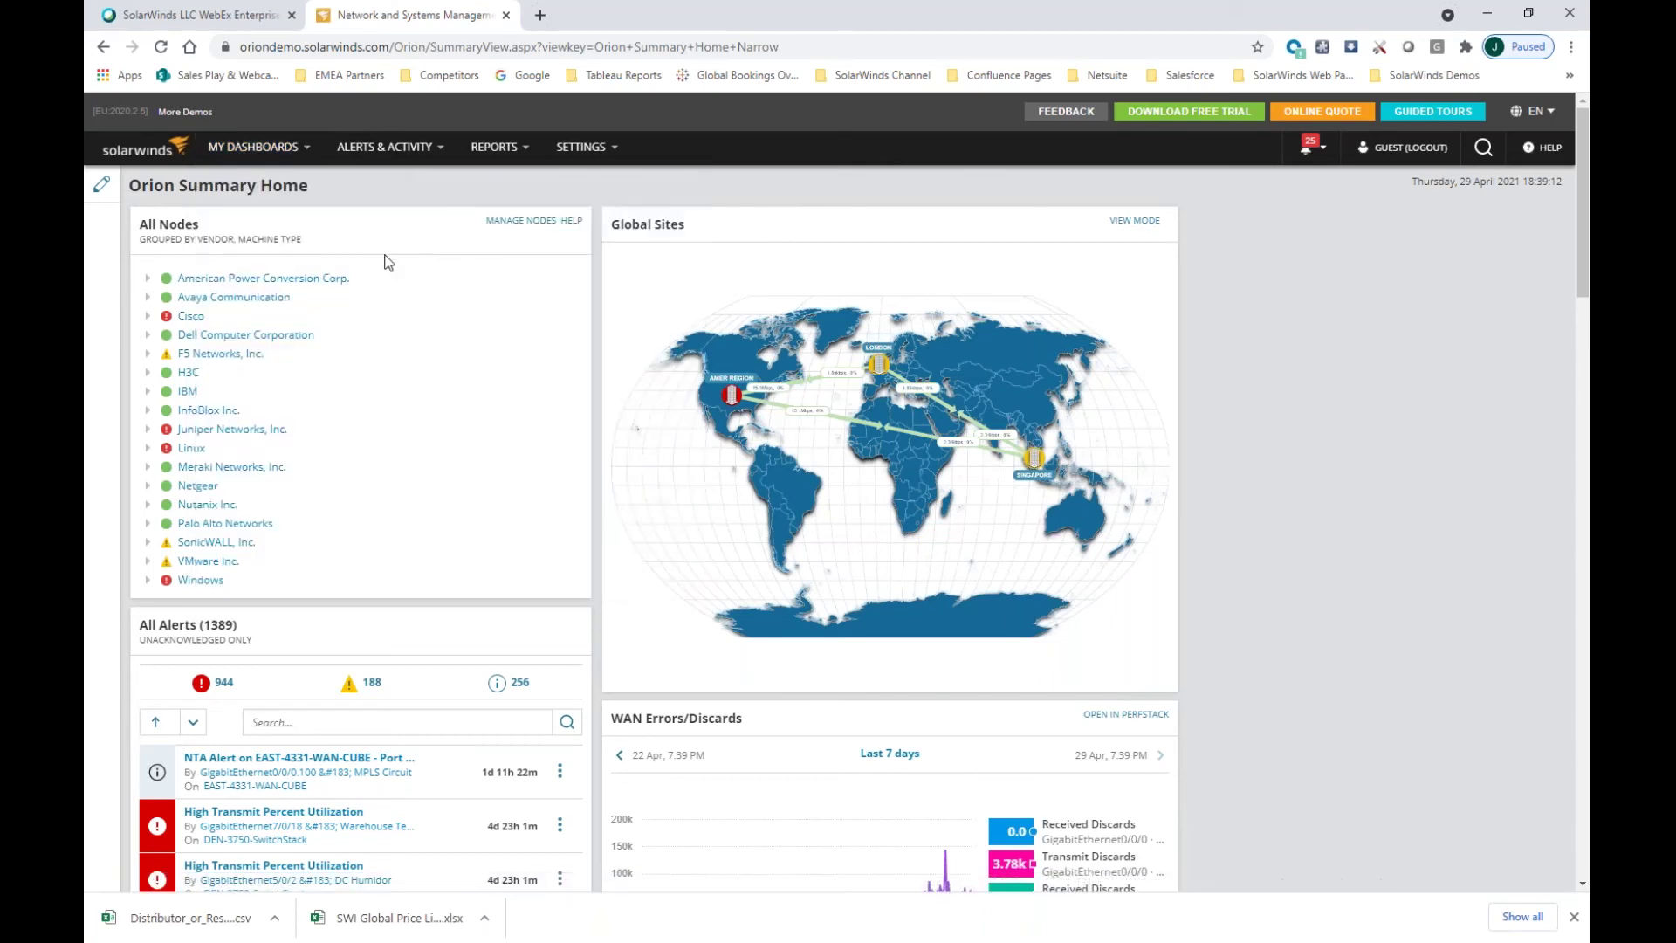
mouse_move(276, 151)
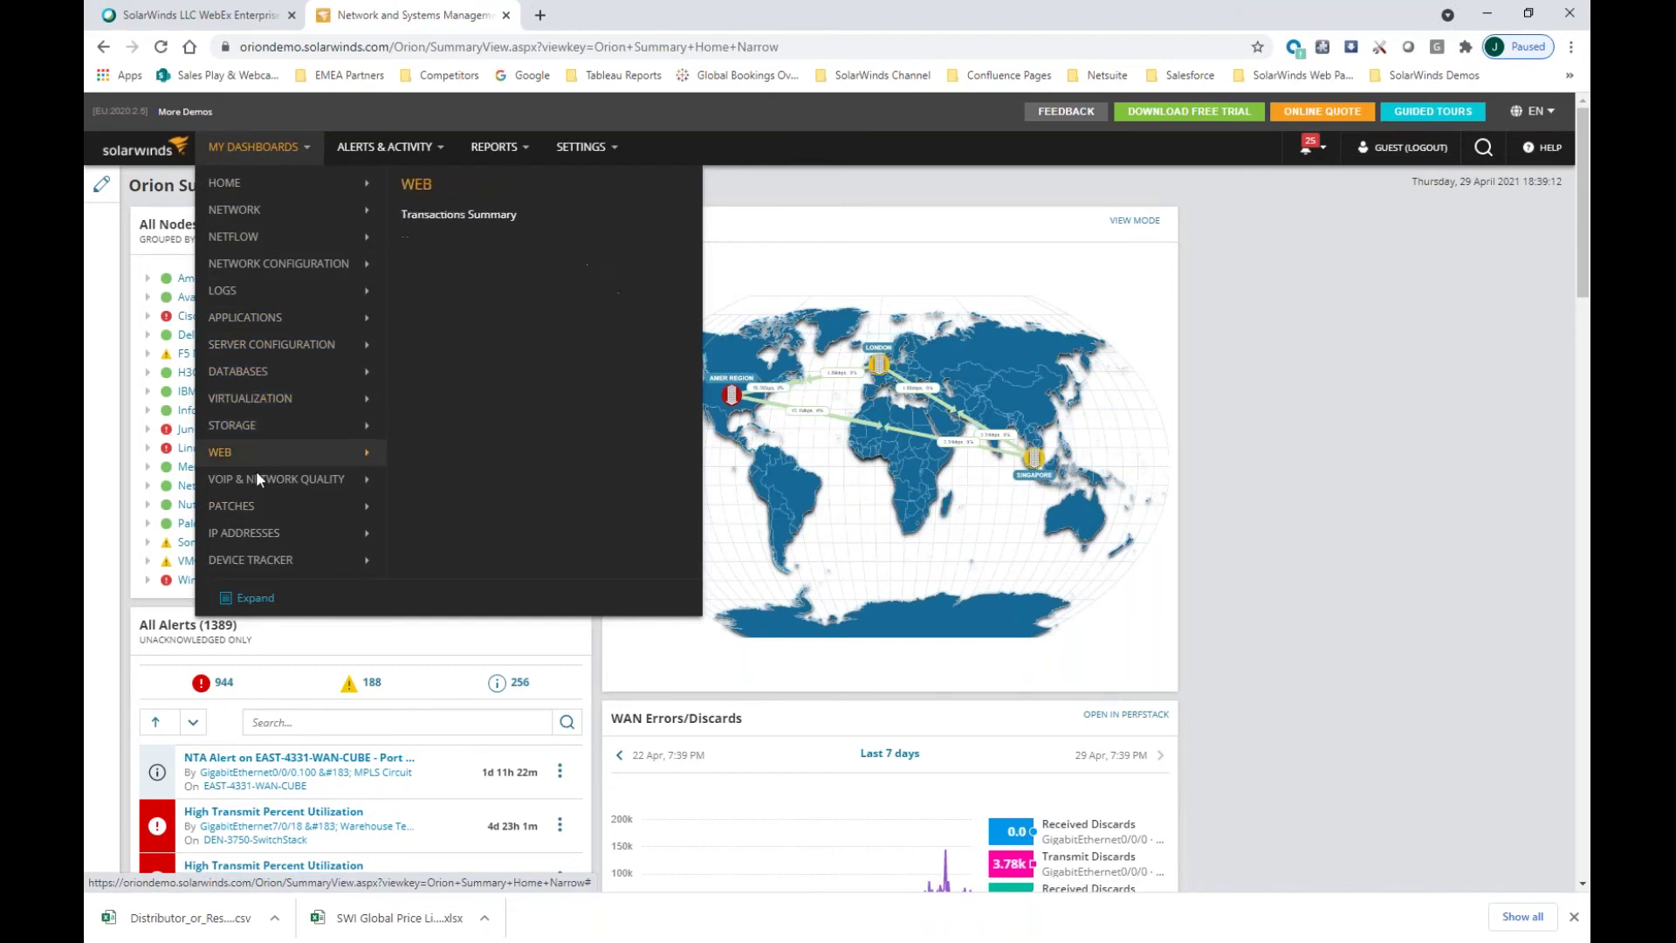
mouse_move(260, 185)
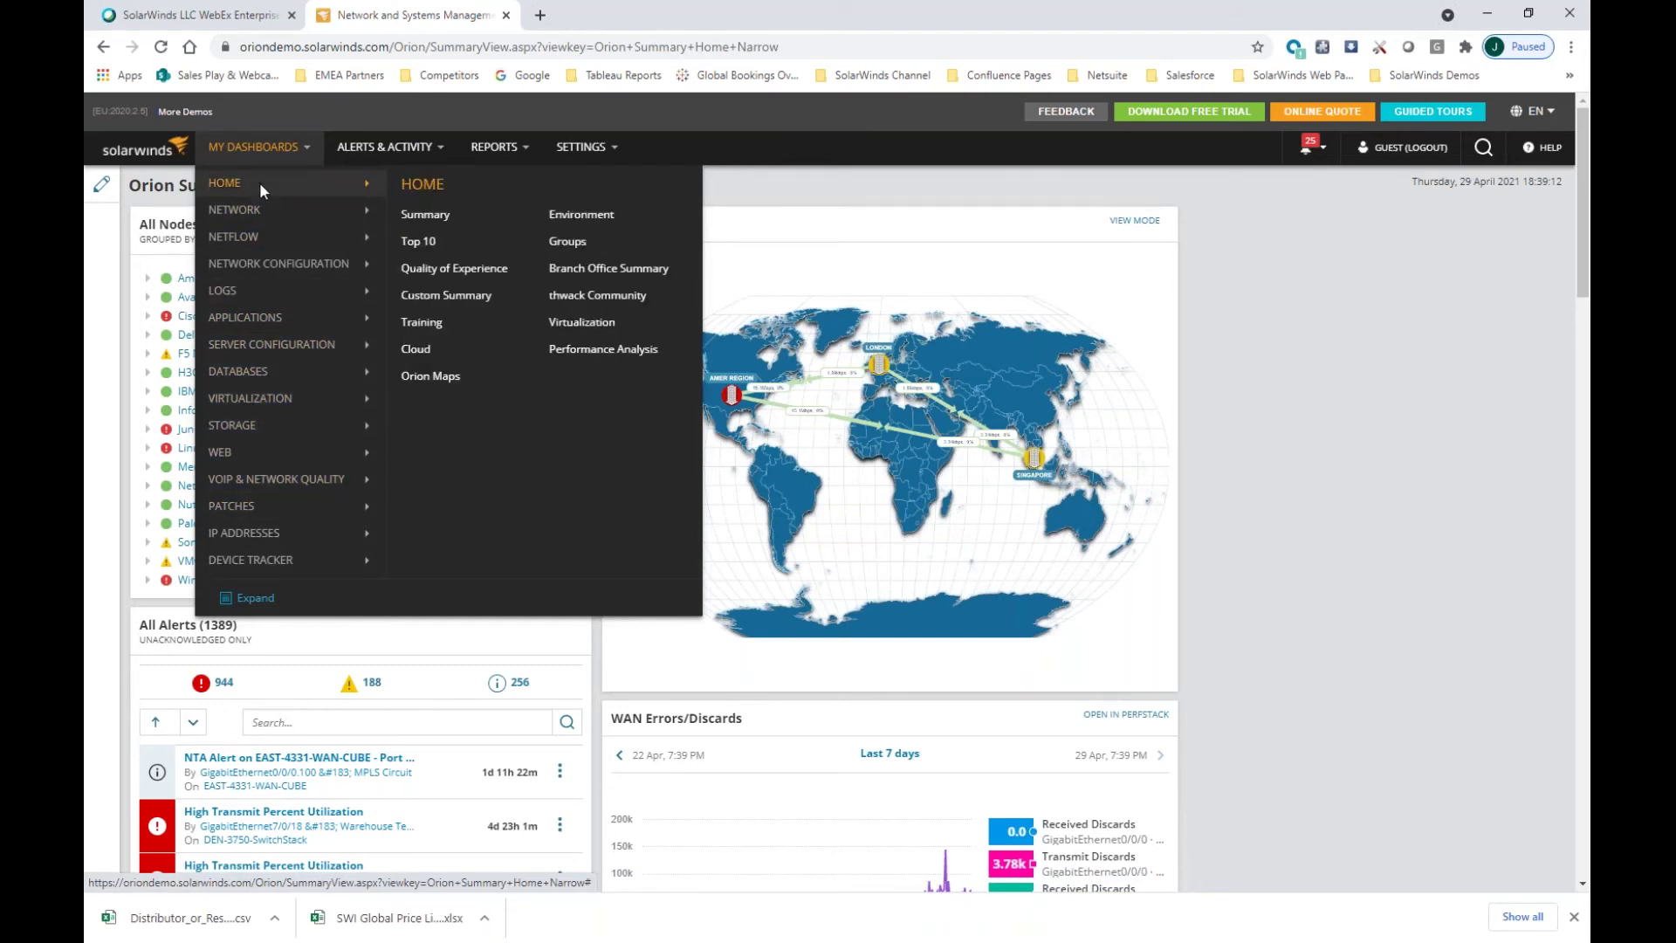
mouse_move(269, 405)
left_click(576, 216)
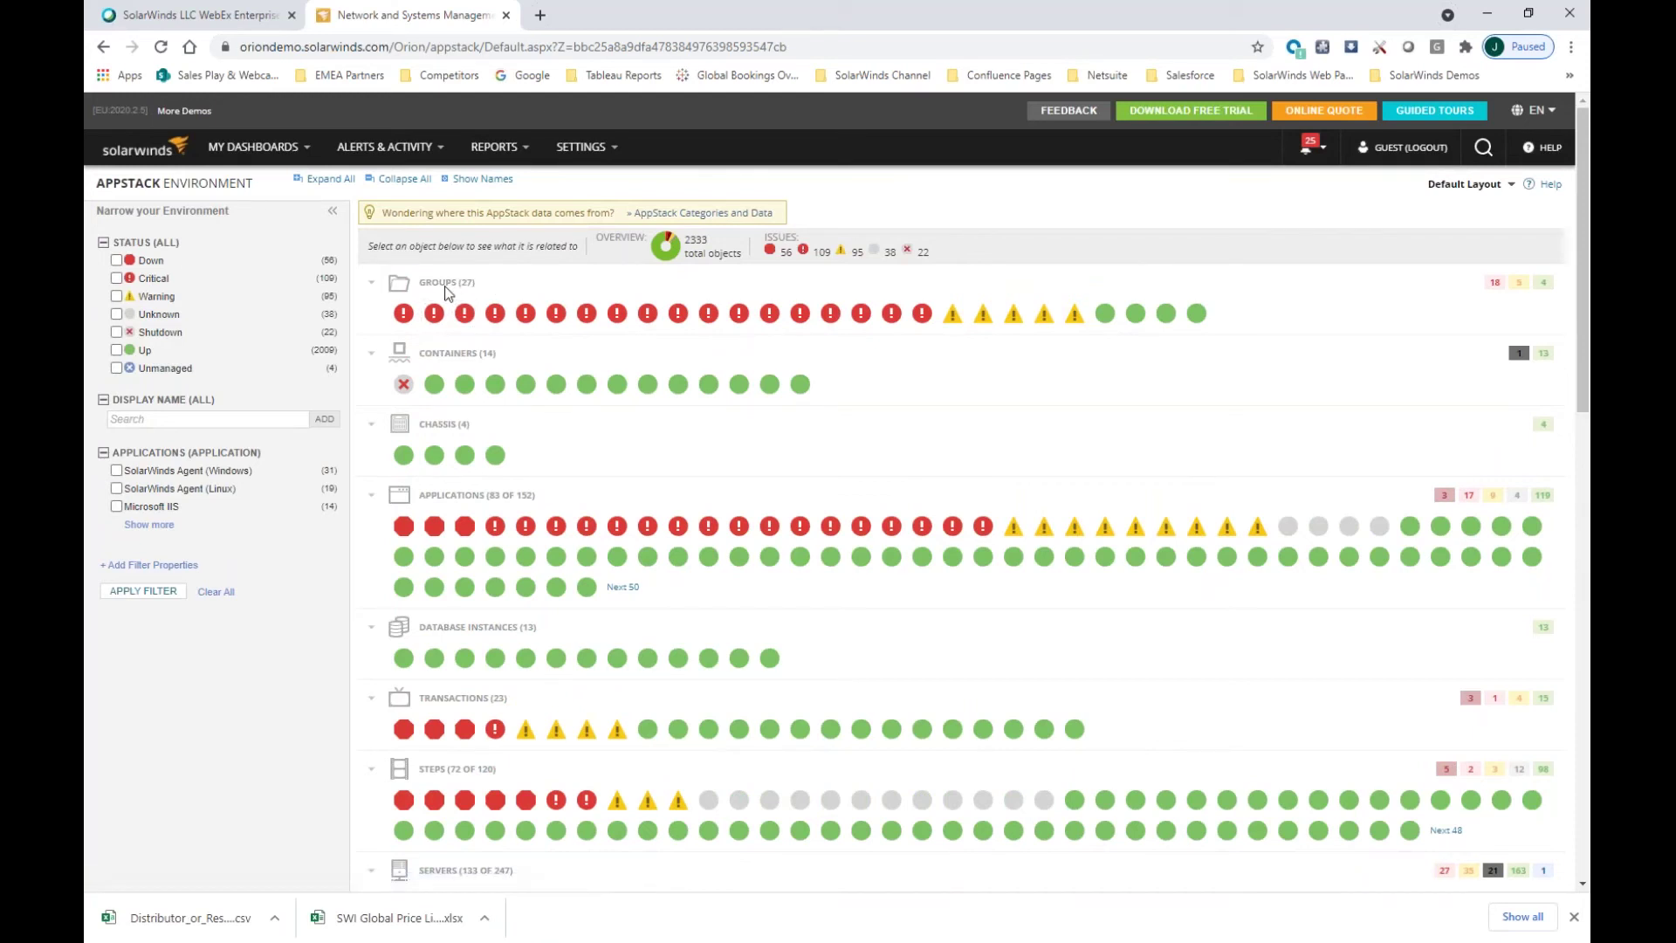
Examine the status of the AppStack object categories, from groups, containers and applications down to storage arrays and API pollers
mouse_move(476, 317)
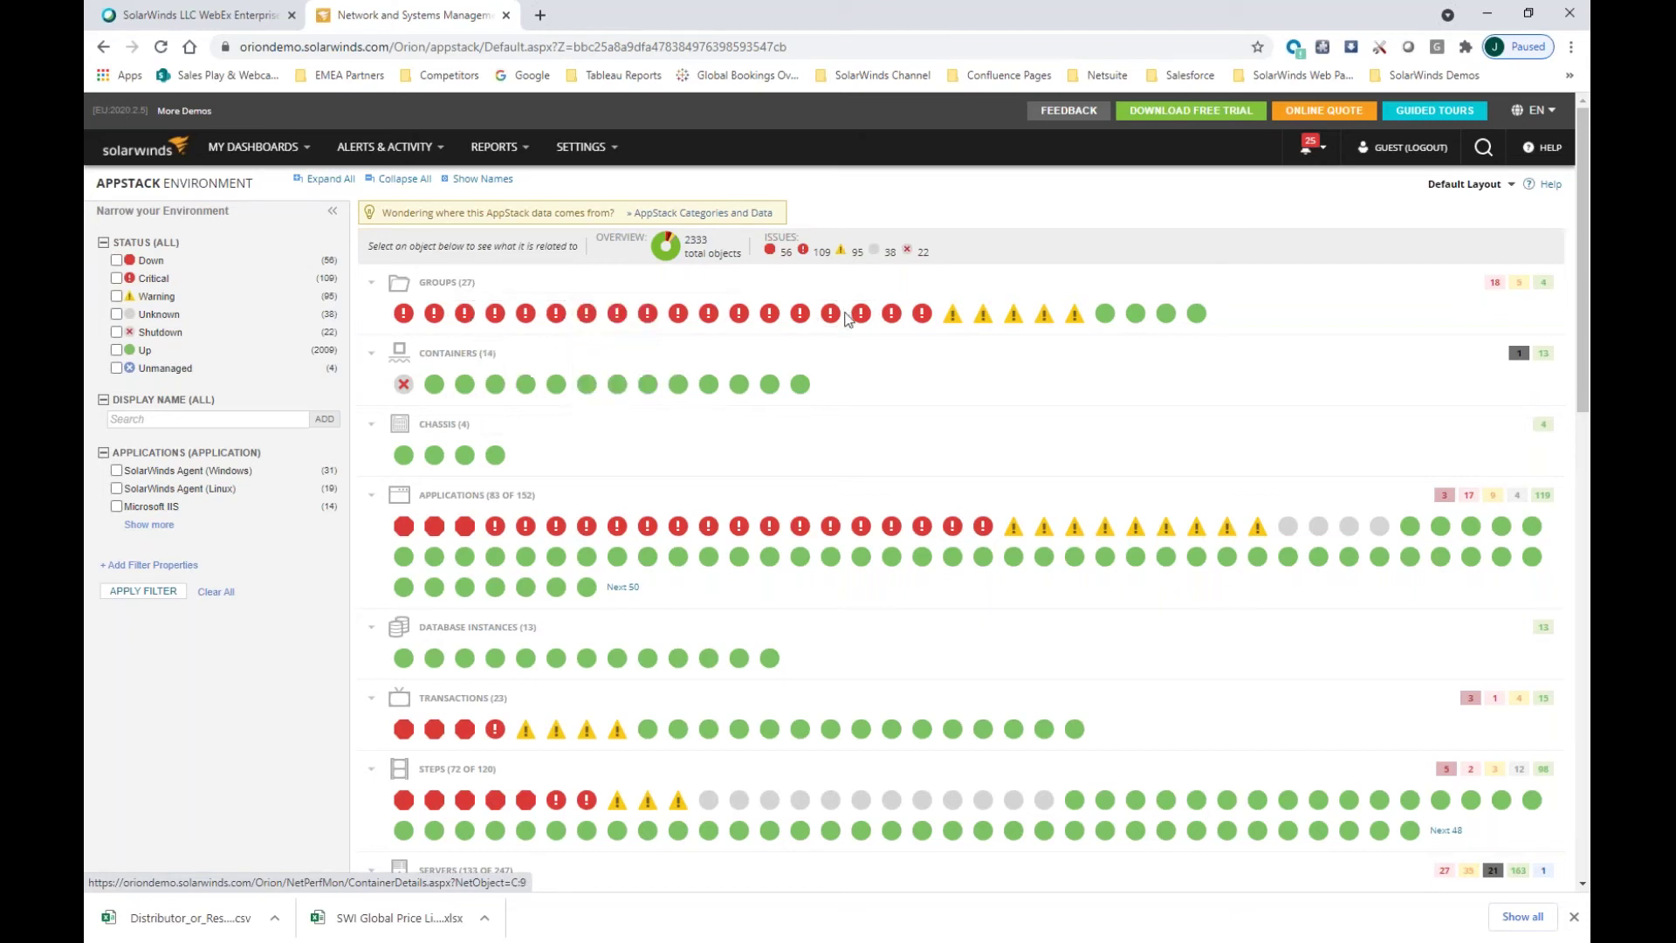
mouse_move(858, 323)
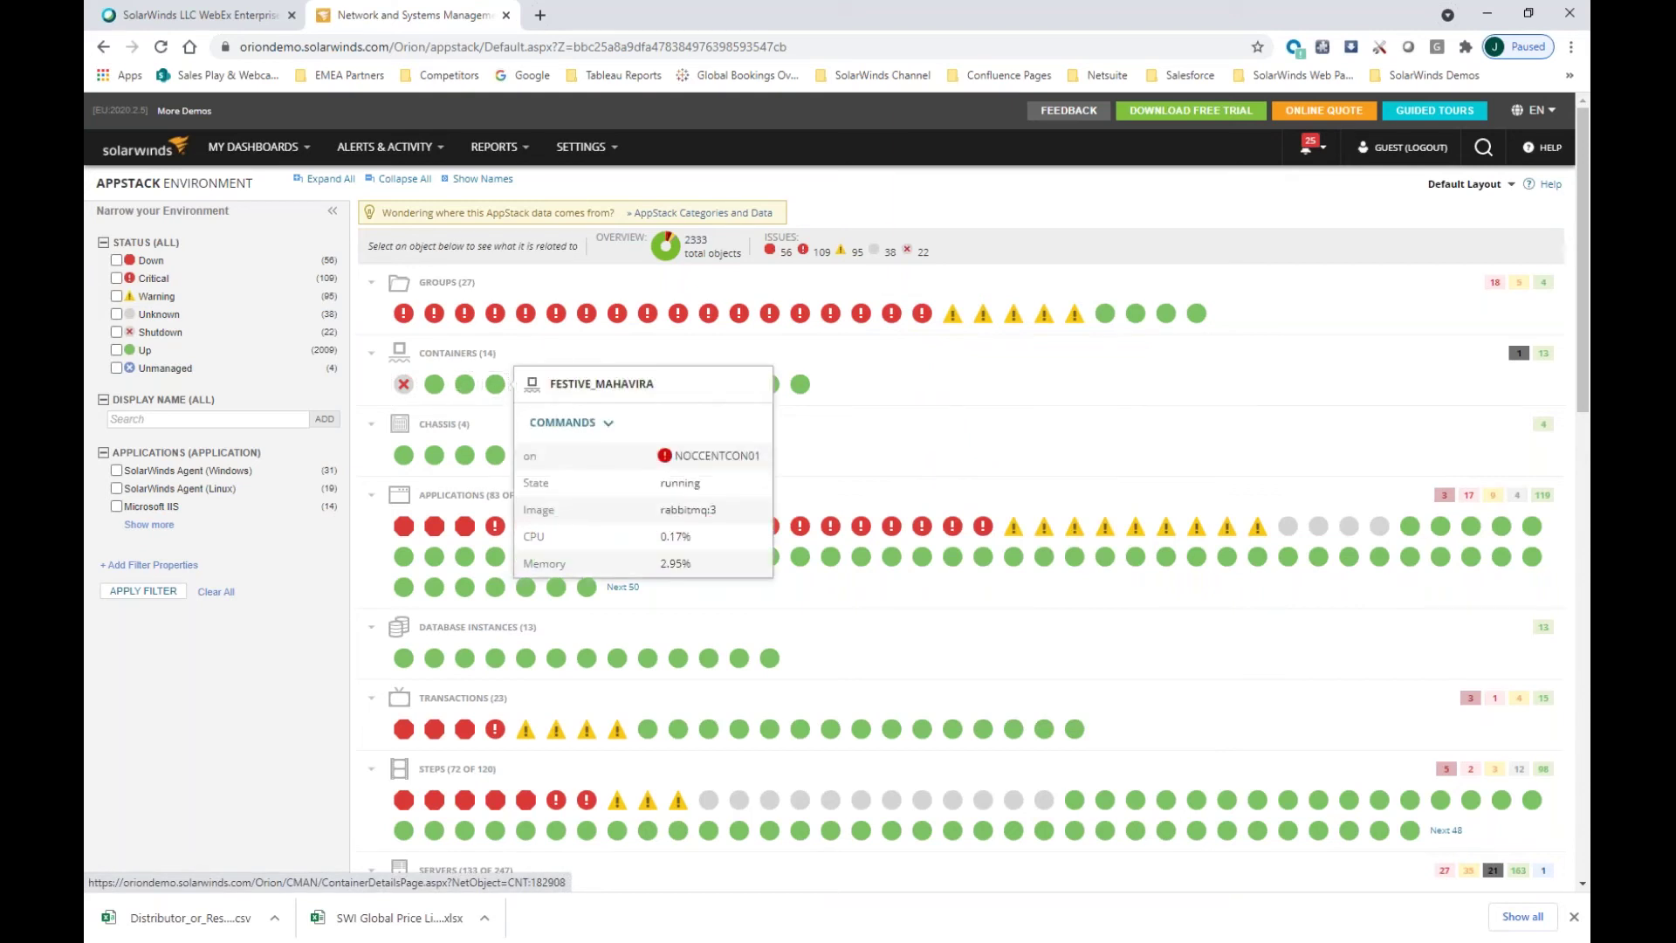
mouse_move(464, 389)
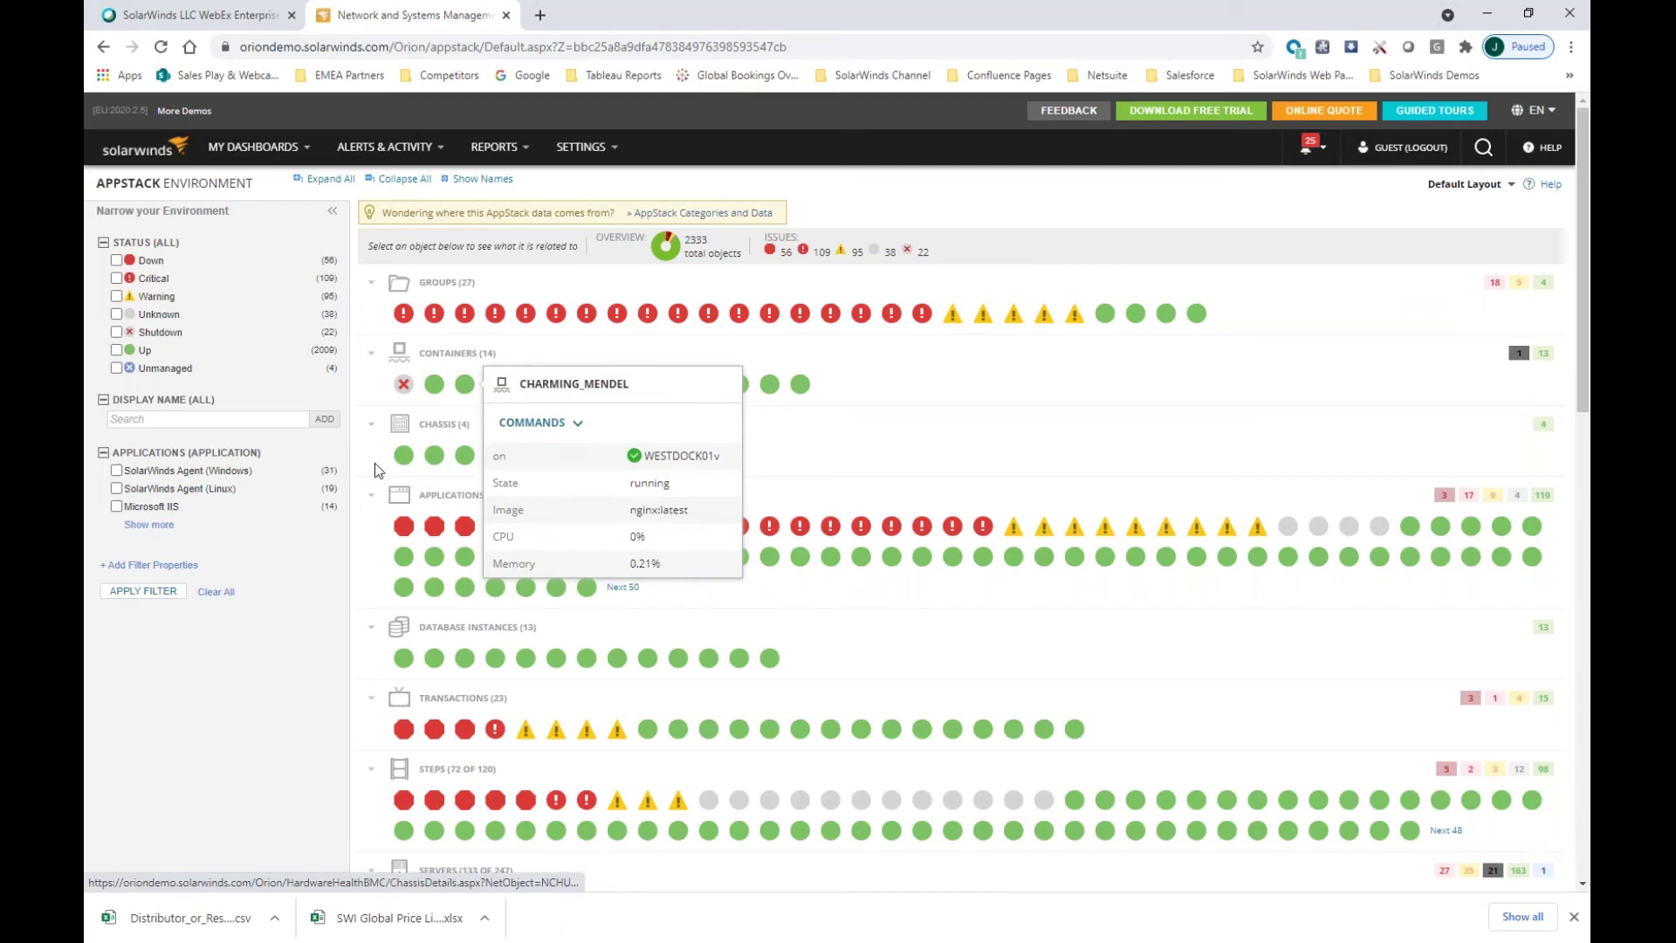
mouse_move(456, 453)
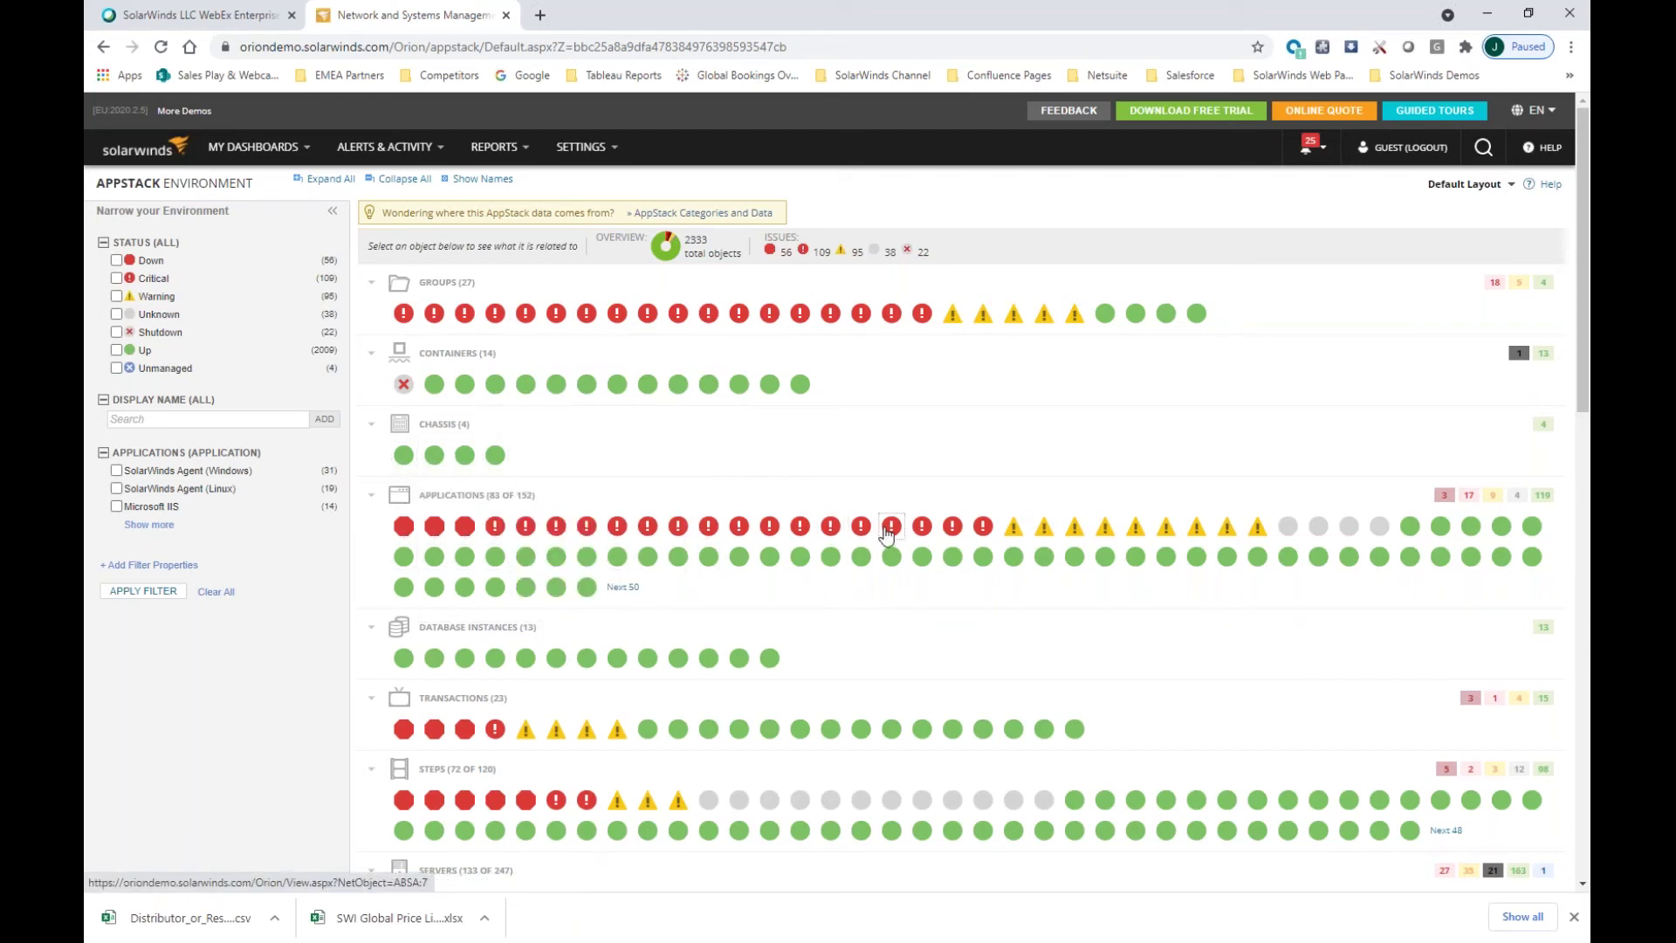
mouse_move(888, 532)
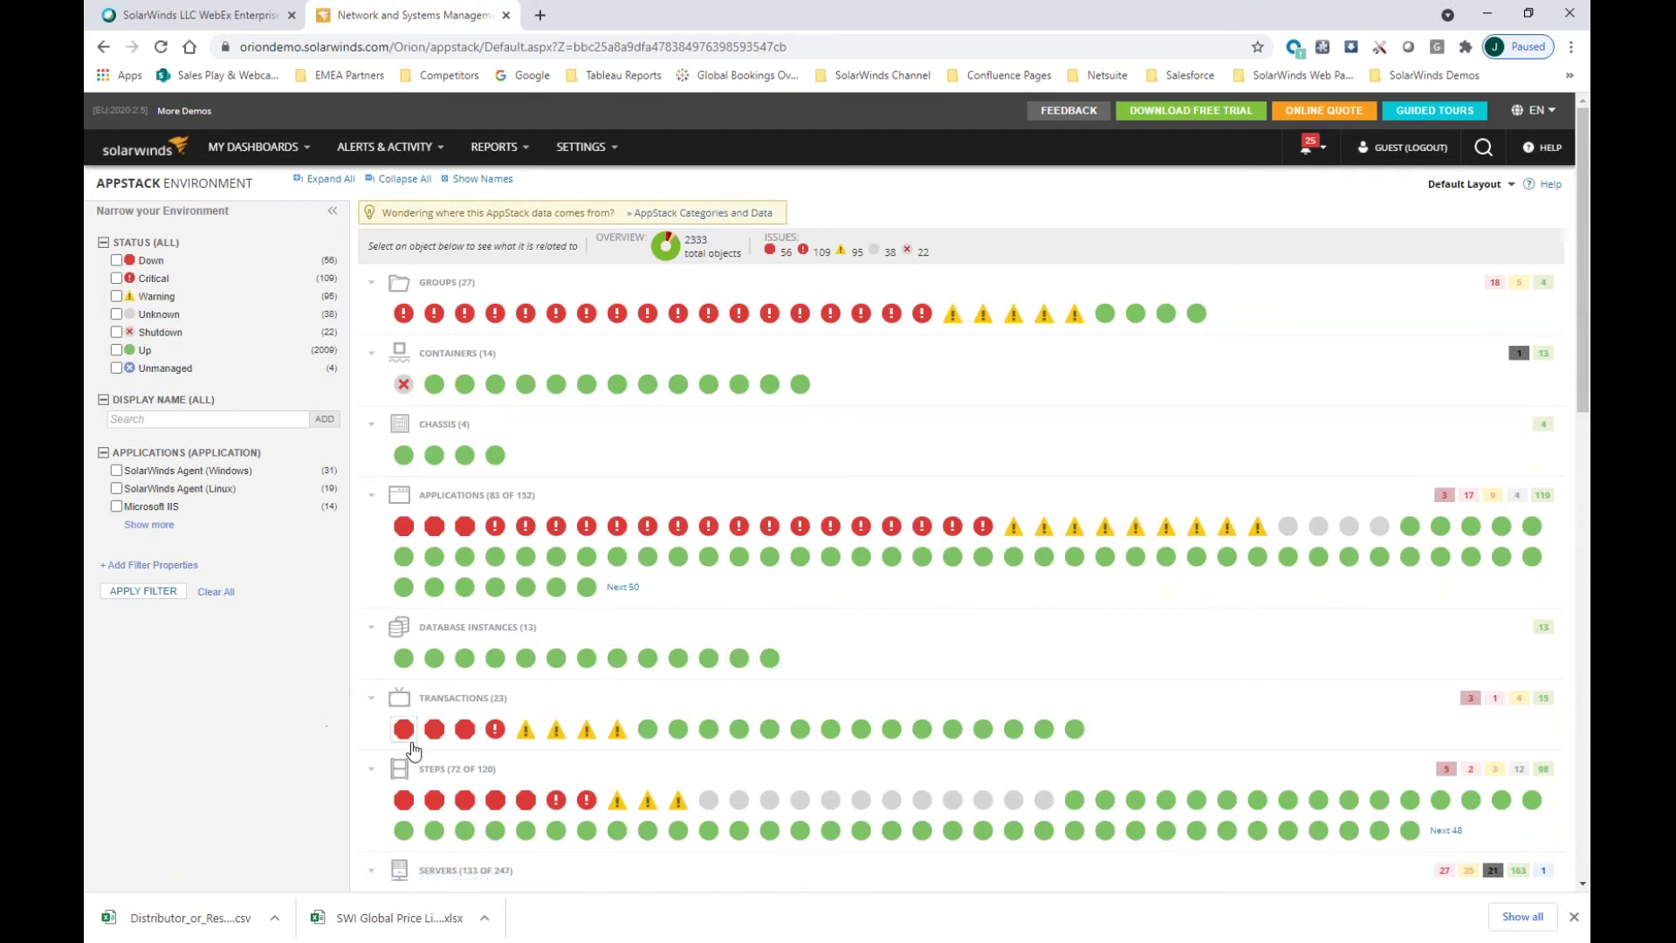
scroll(513, 732, "down", 3)
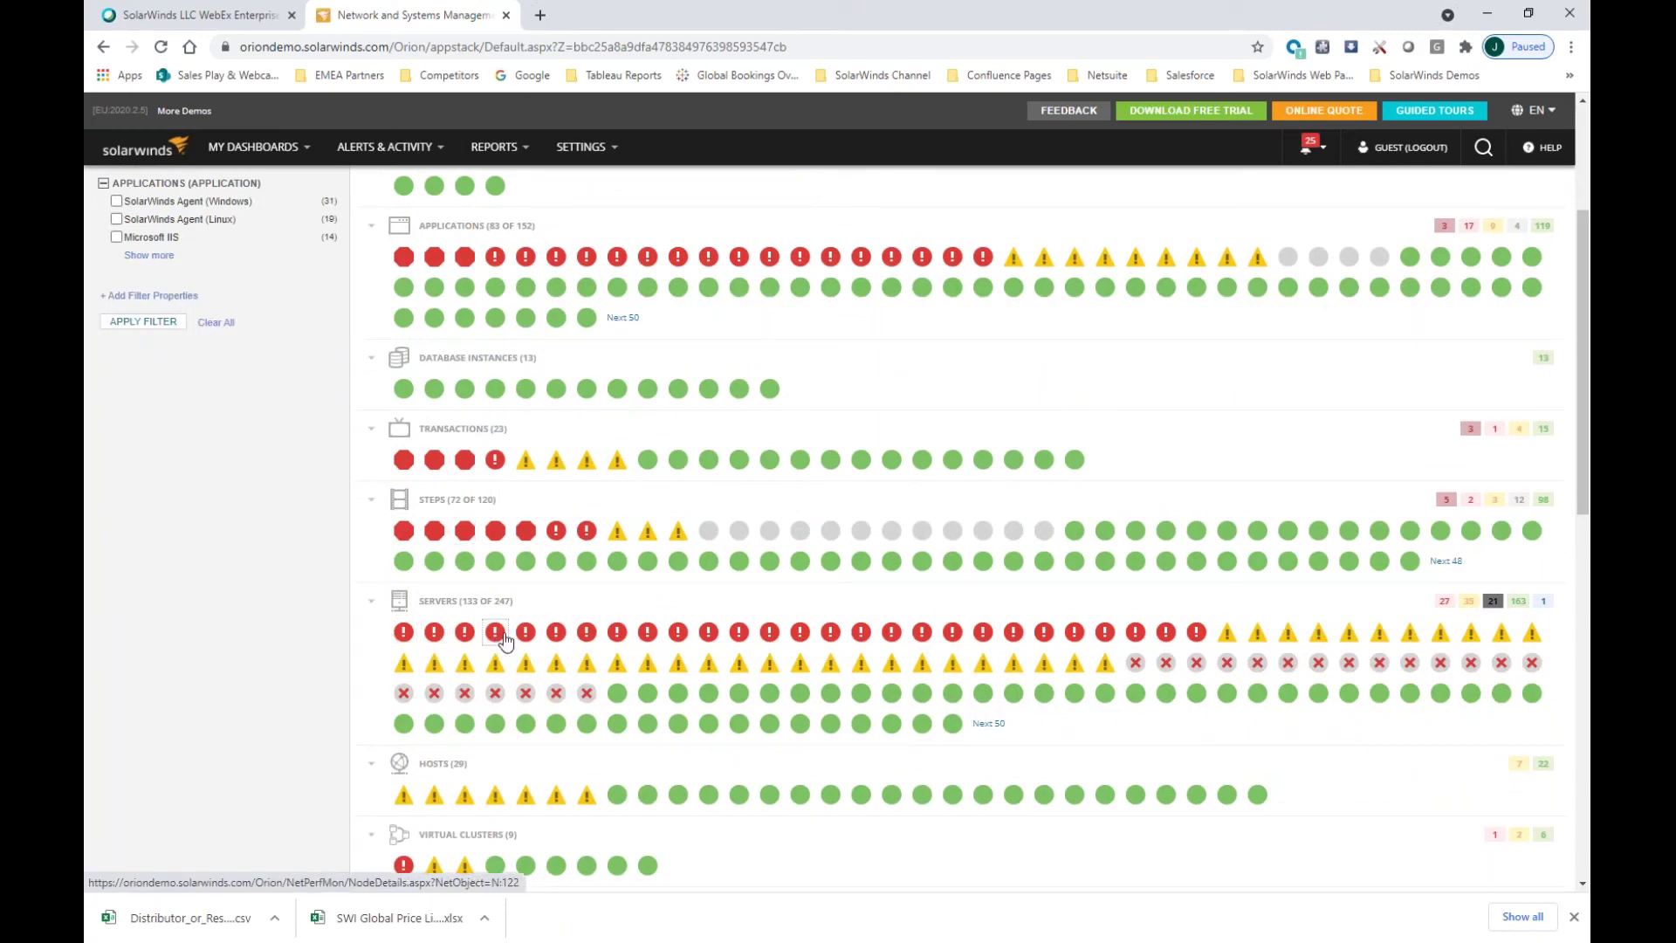
scroll(462, 642, "down", 2)
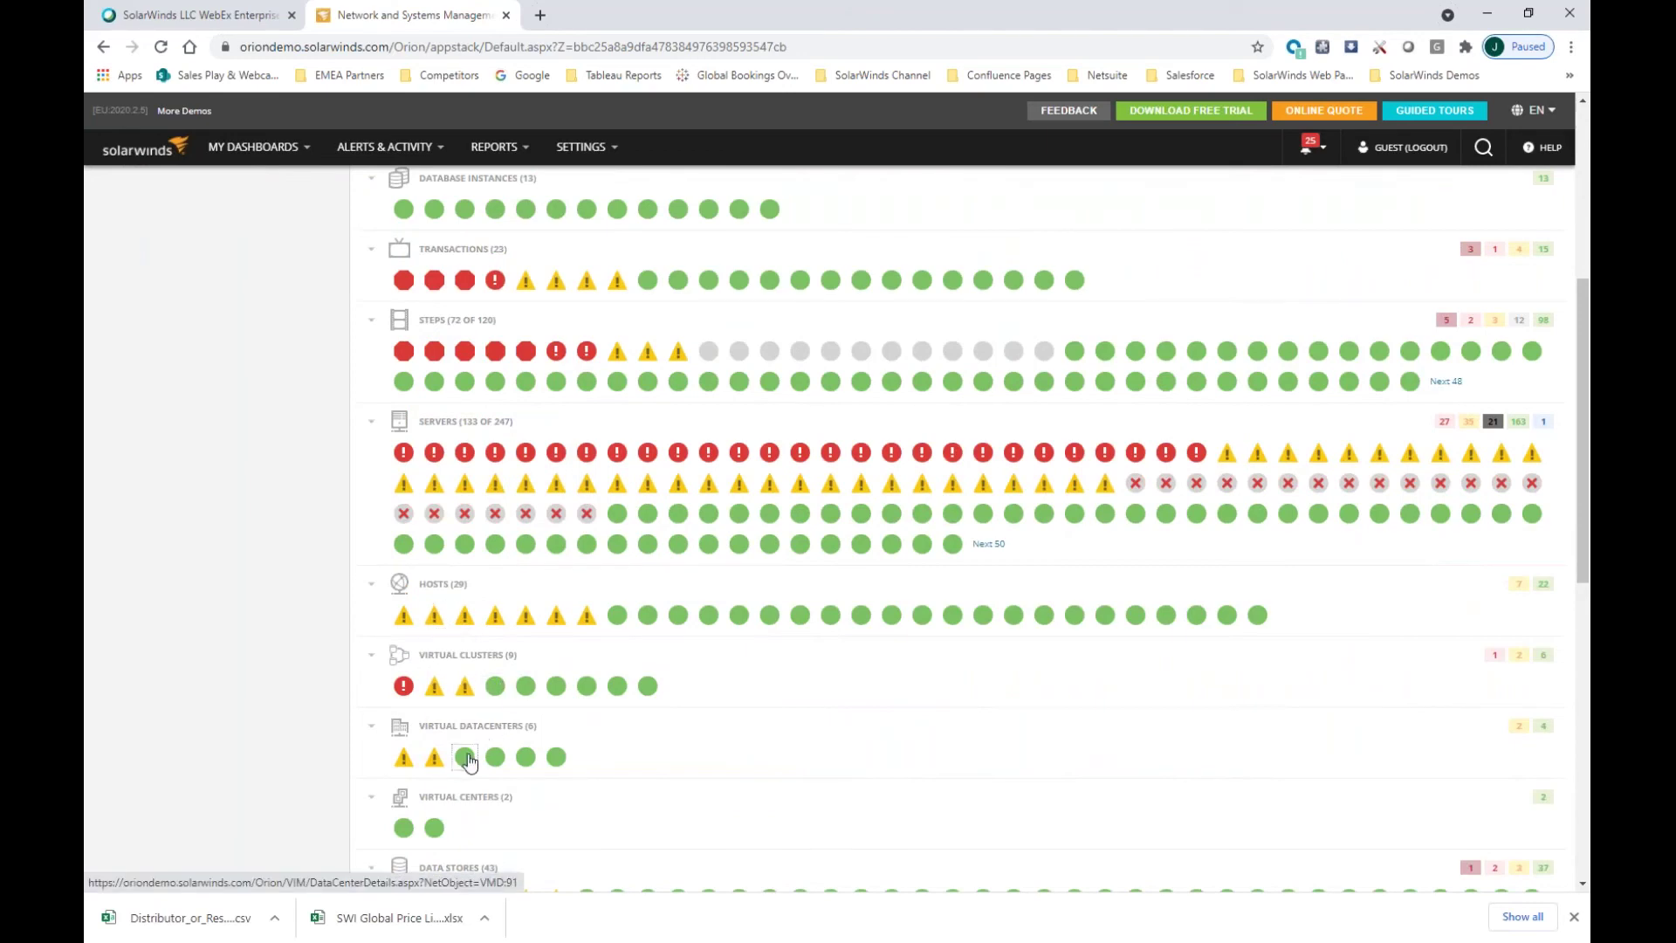
mouse_move(472, 759)
scroll(473, 759, "down", 3)
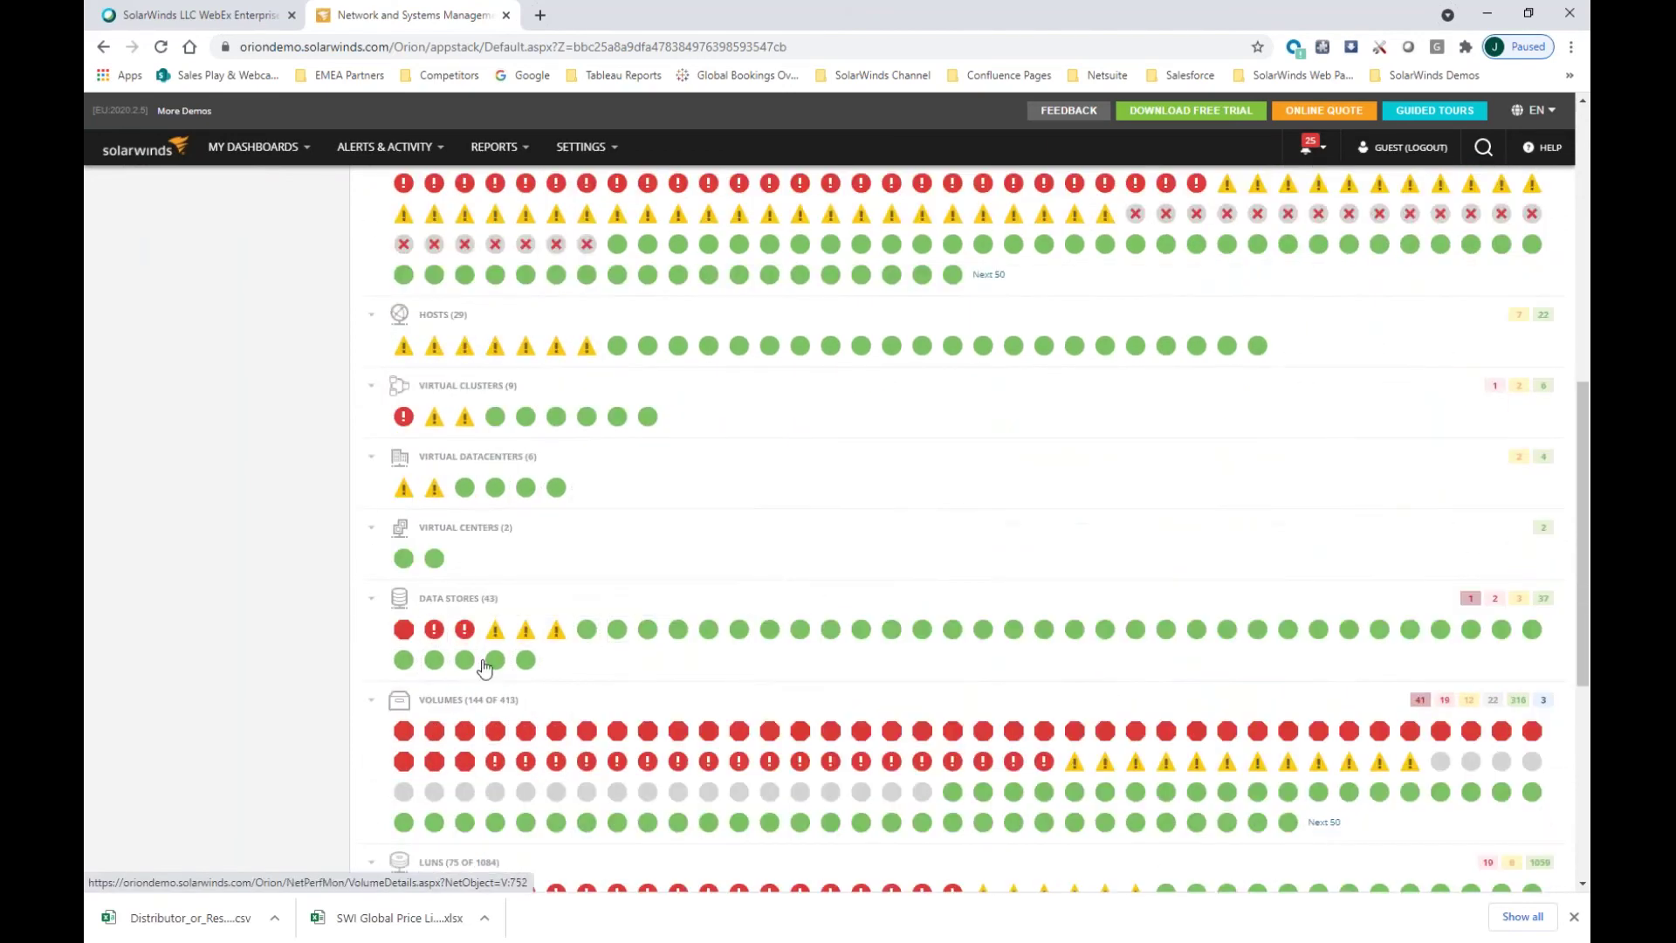
scroll(462, 742, "down", 4)
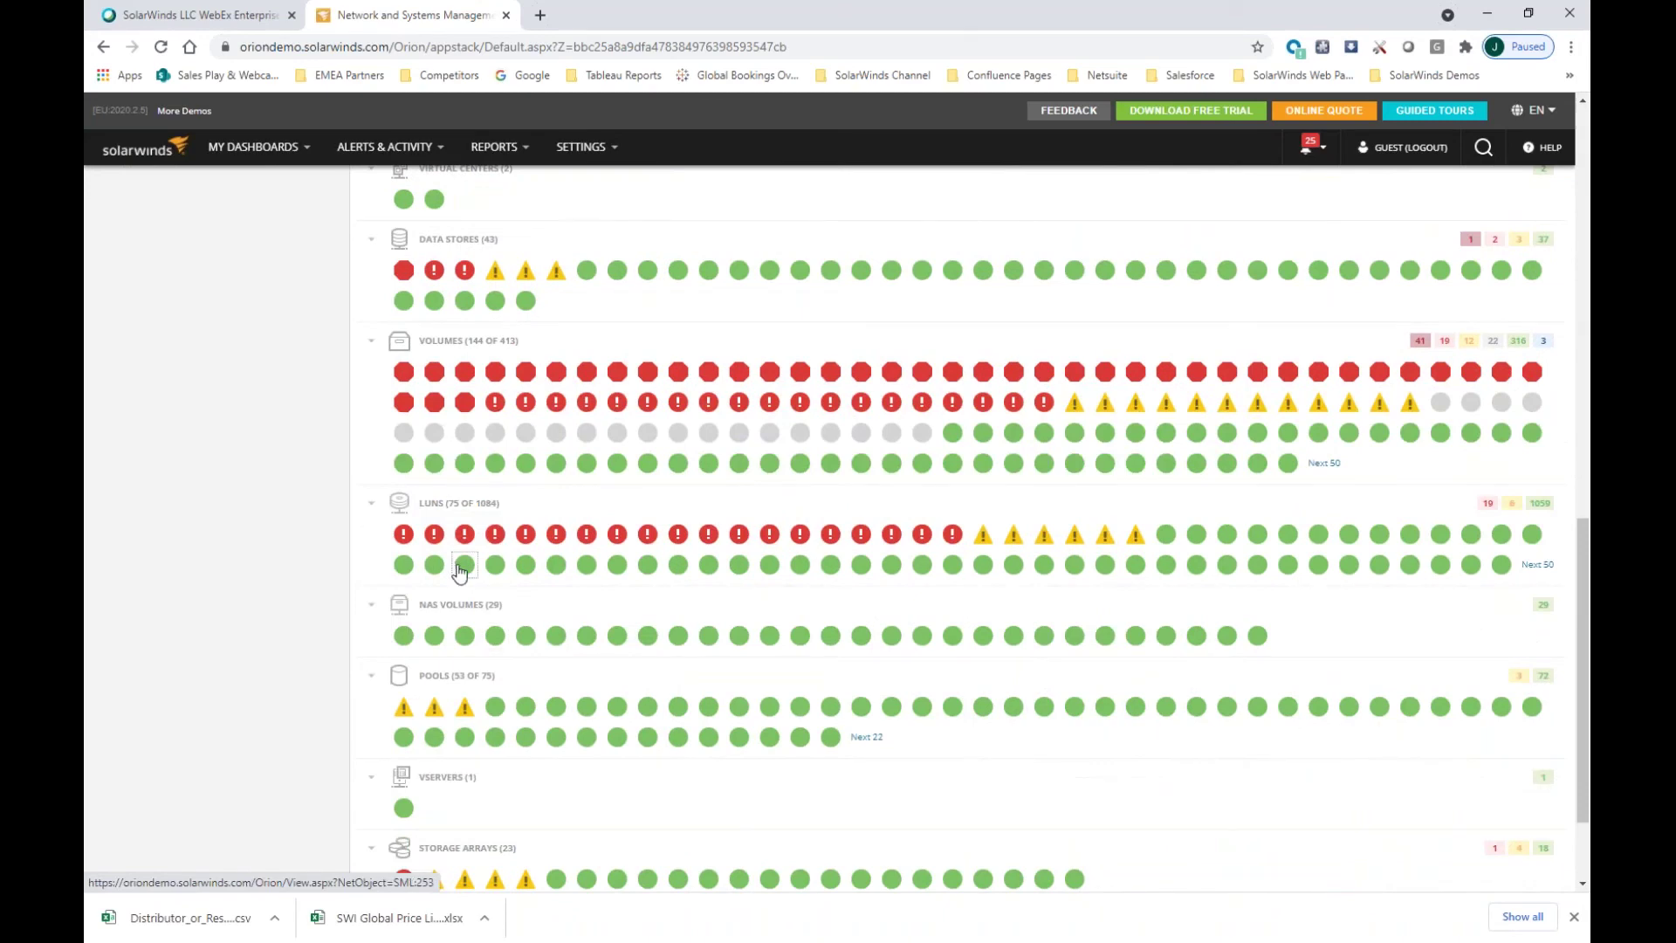
scroll(587, 635, "down", 2)
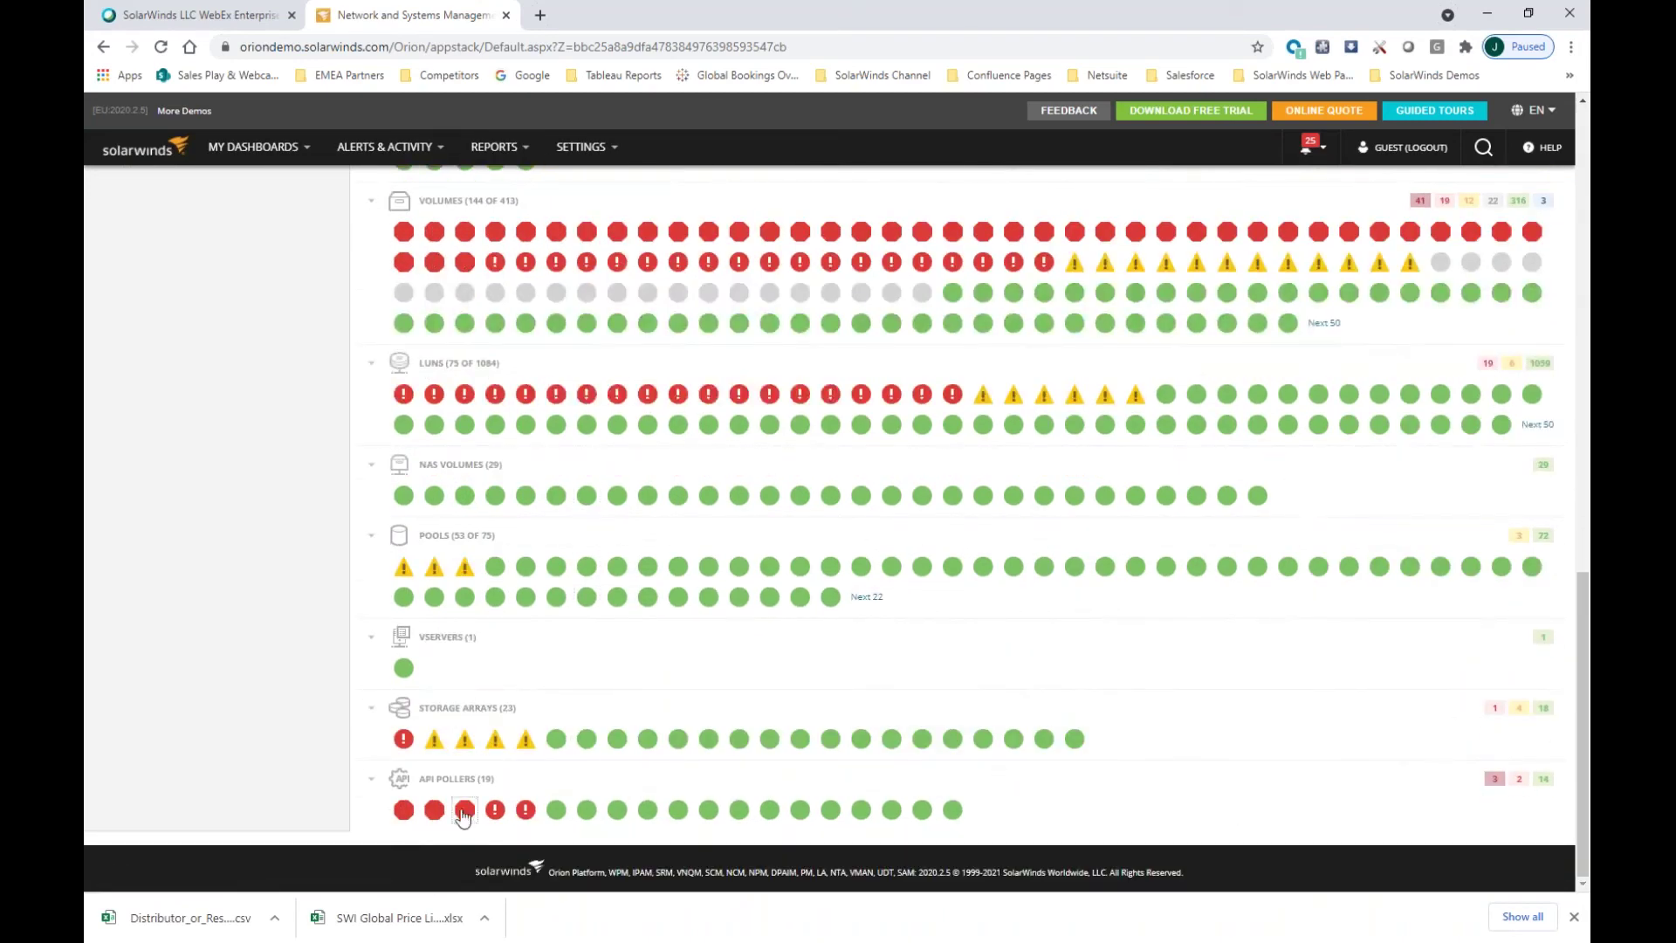
scroll(693, 637, "up", 15)
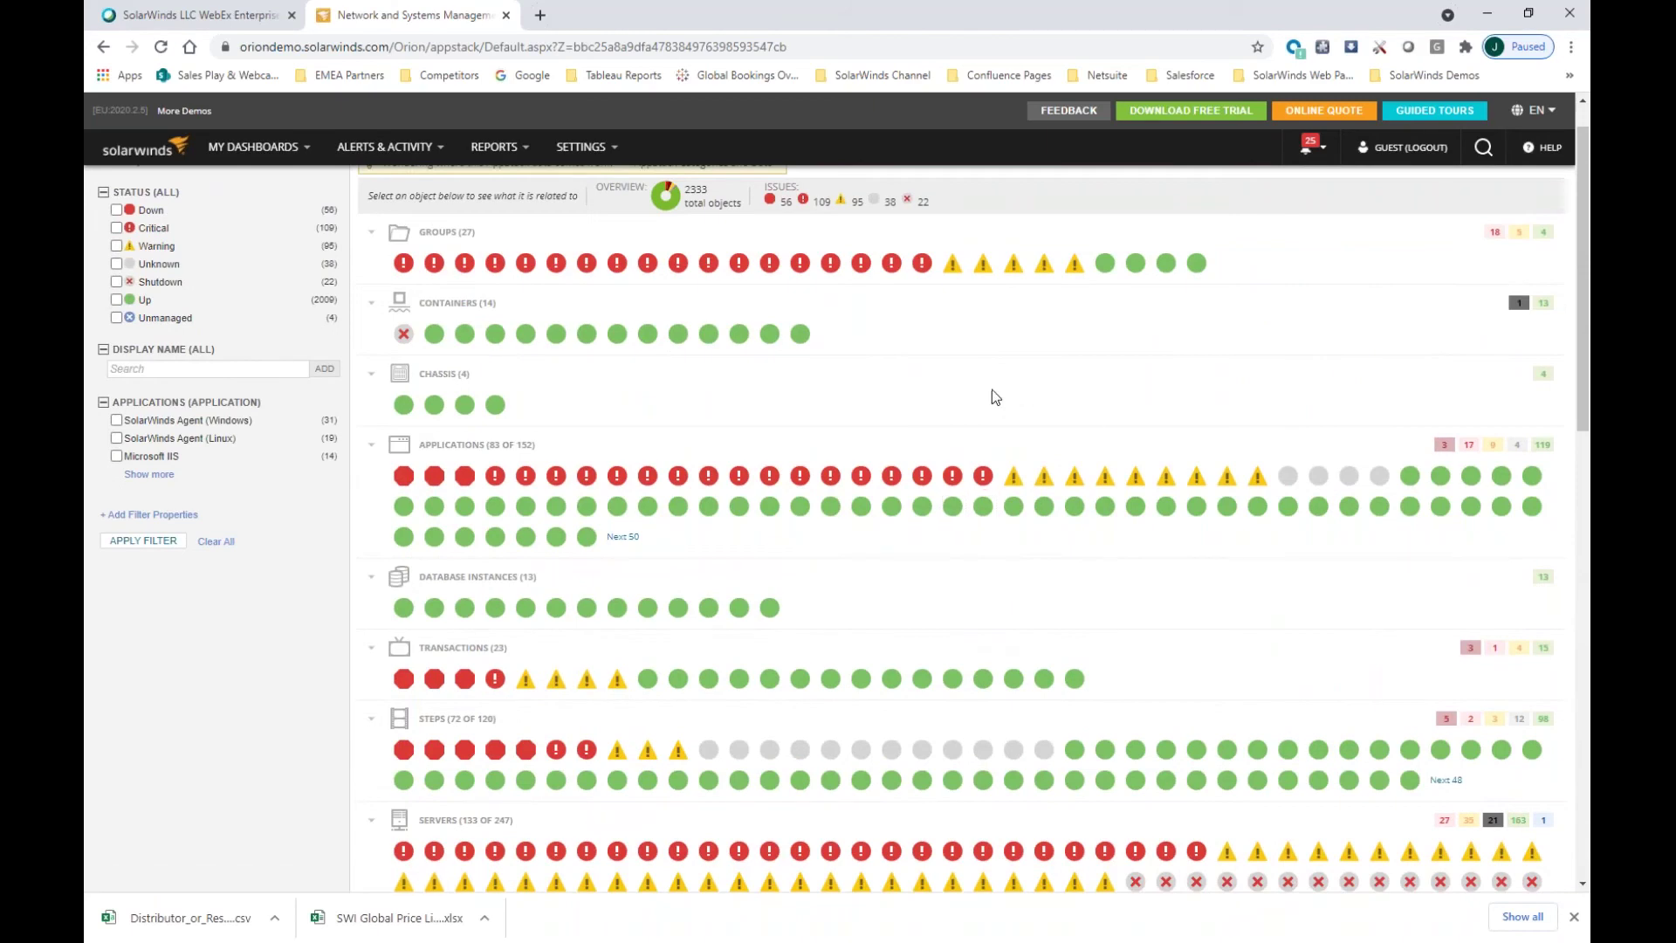
scroll(655, 411, "up", 1)
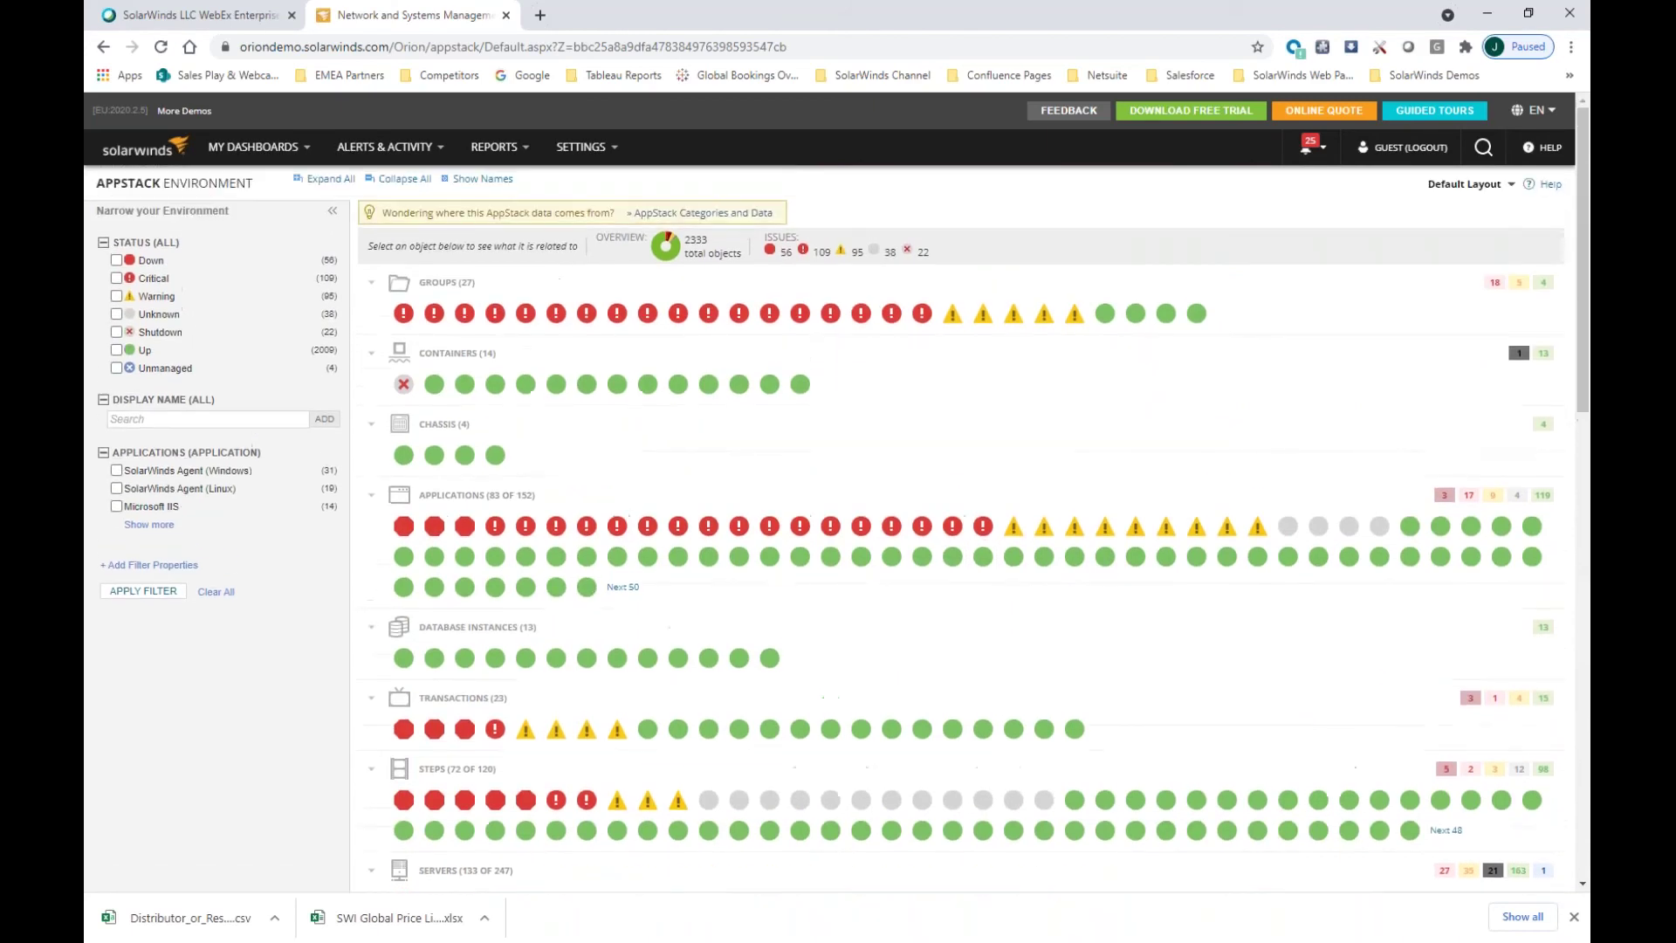
Show the object names in AppStack and spotlight the objects related to the first Microsoft Exchange application in the Applications category
left_click(477, 185)
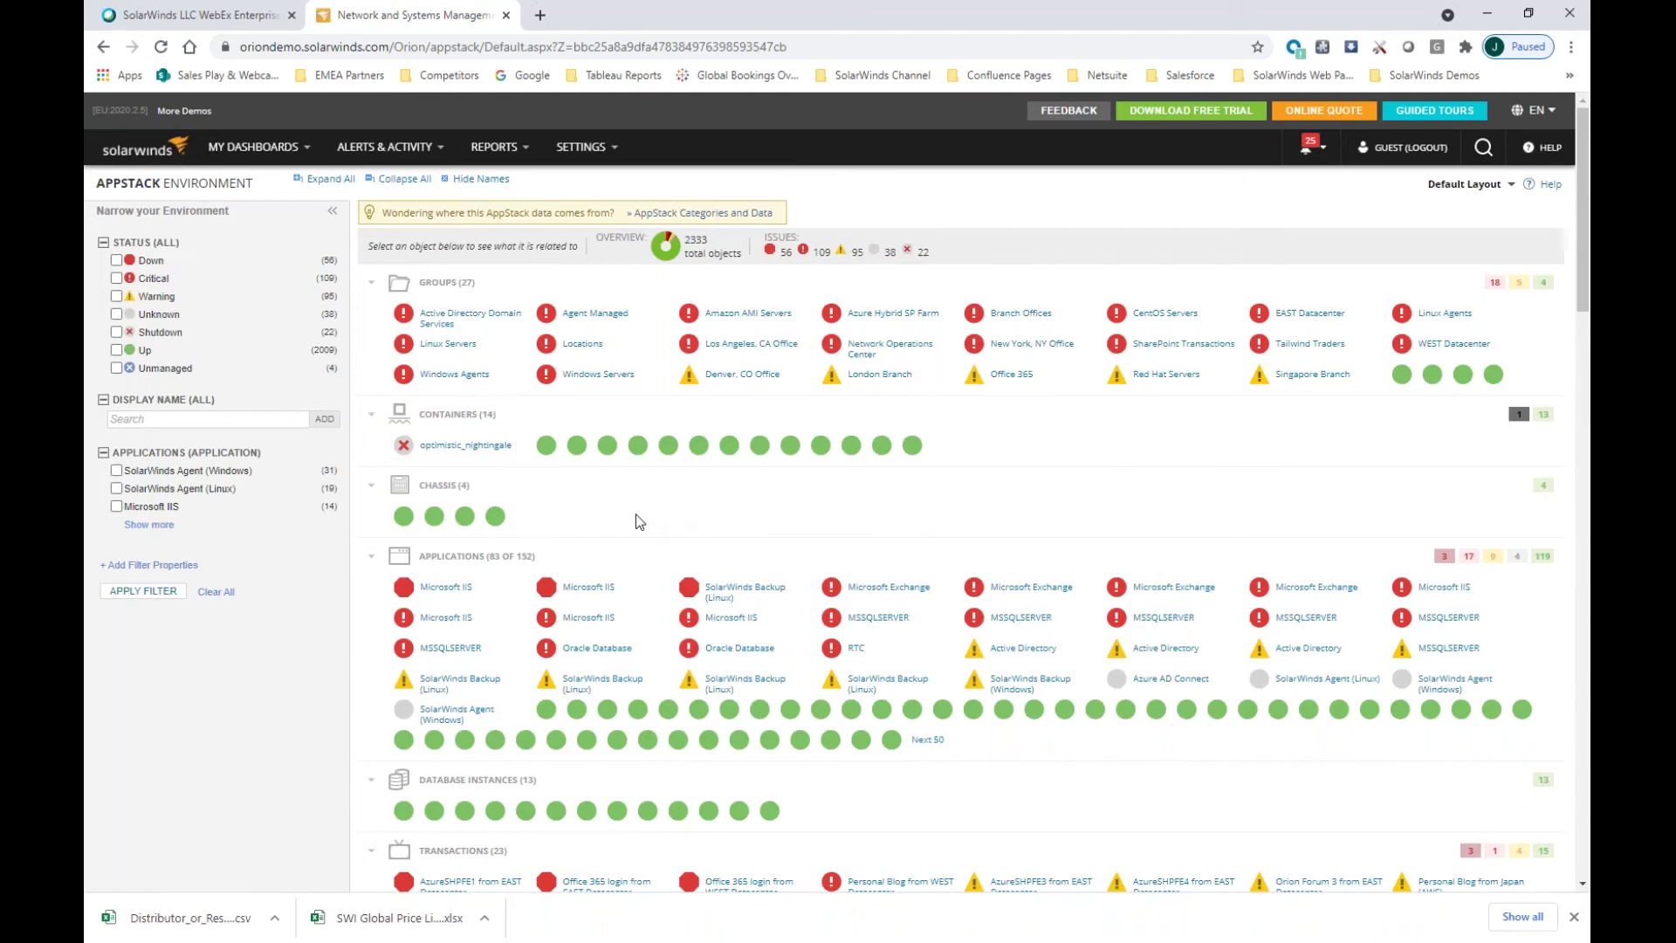
scroll(637, 521, "down", 2)
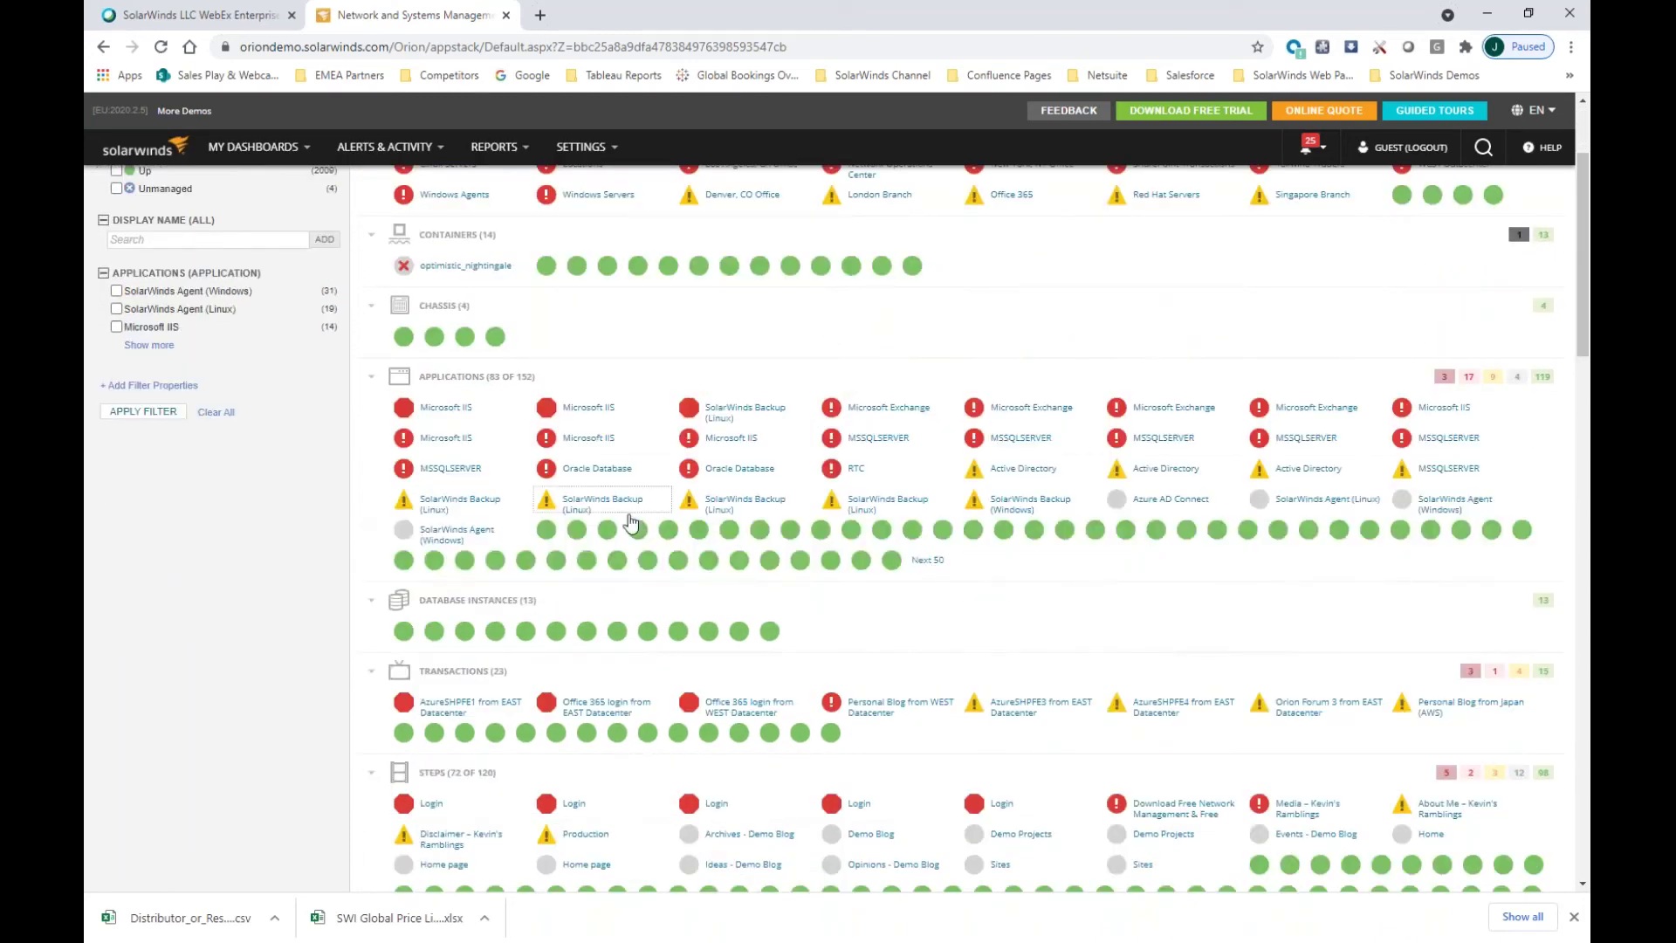
left_click(870, 417)
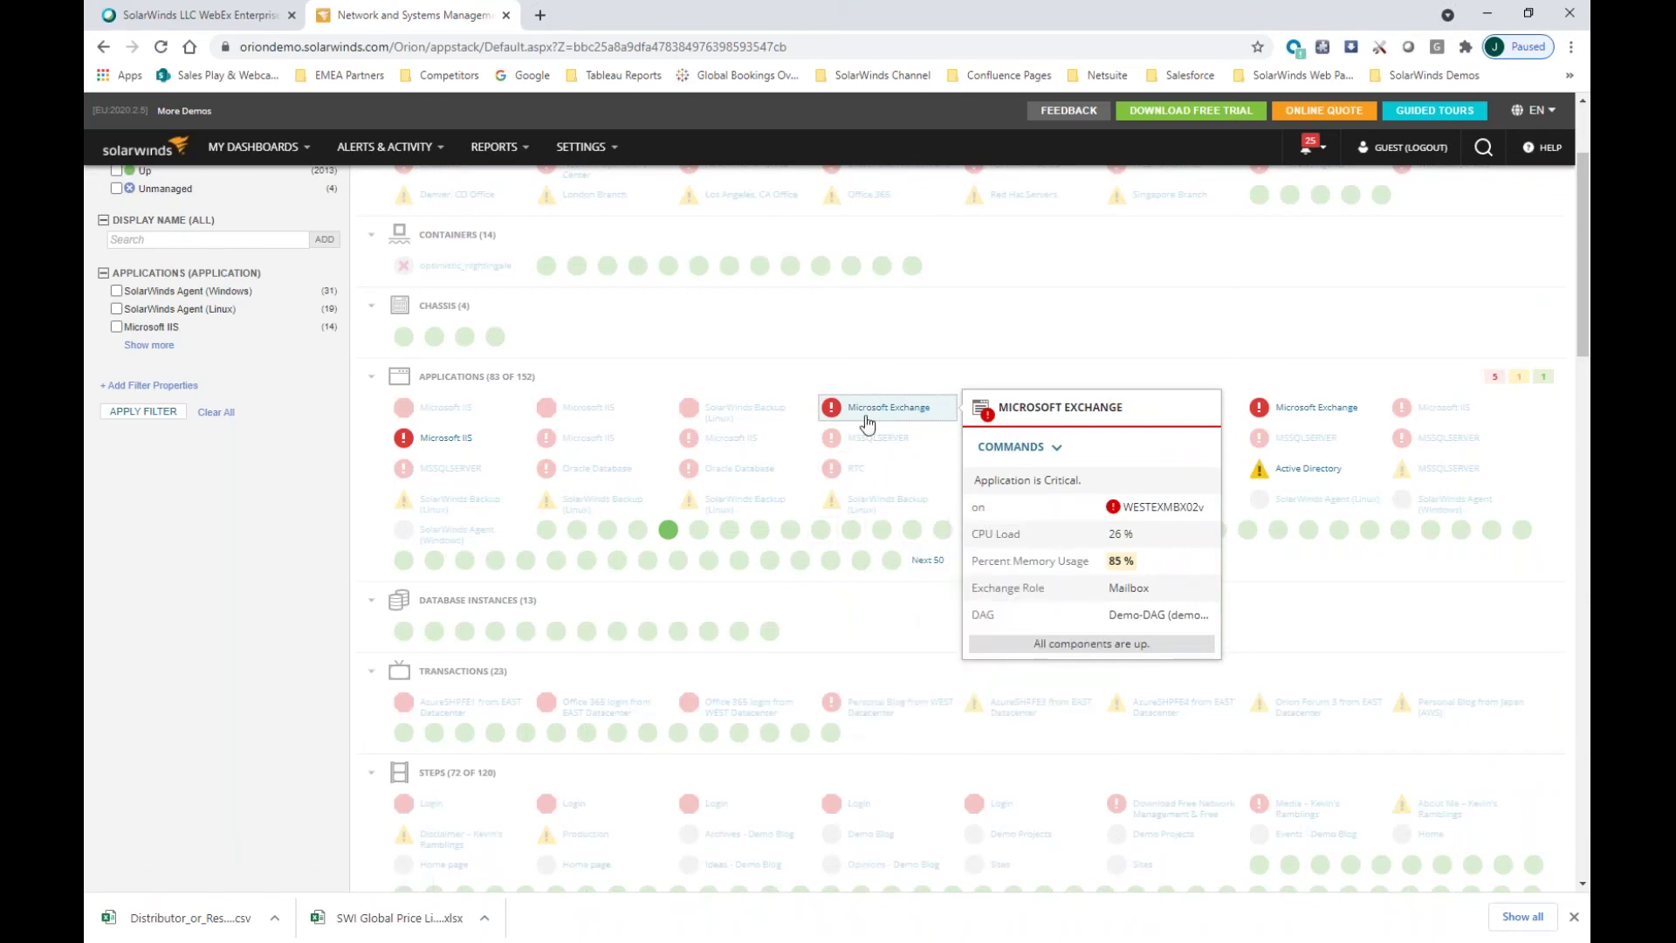
scroll(867, 501, "up", 2)
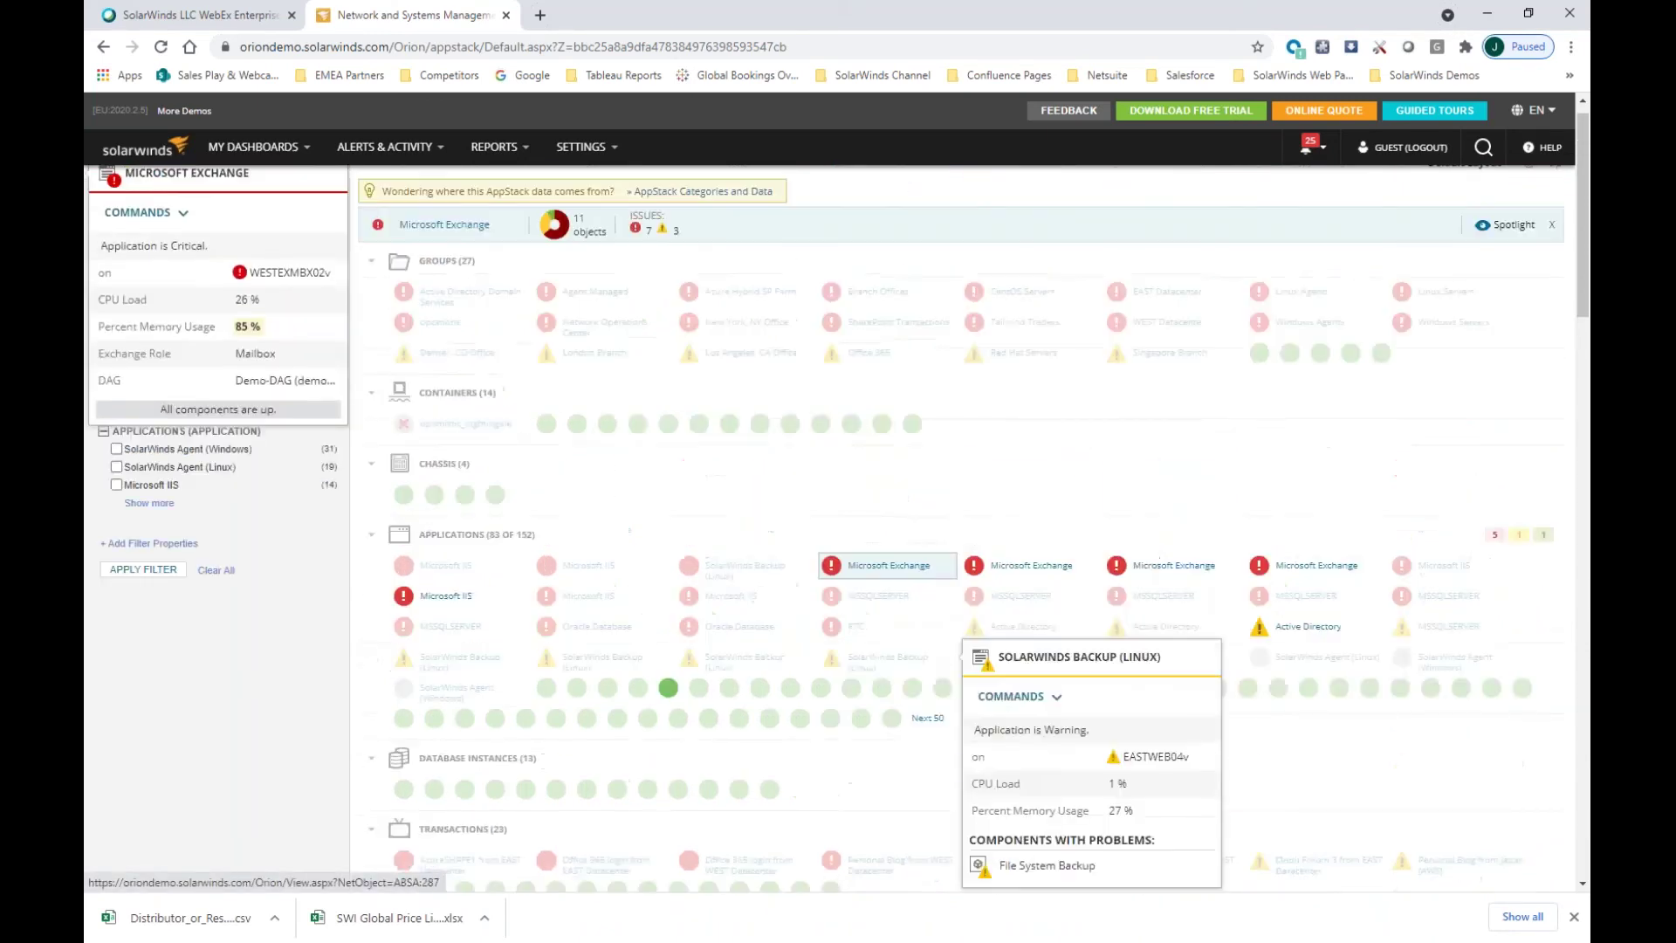
left_click(1518, 247)
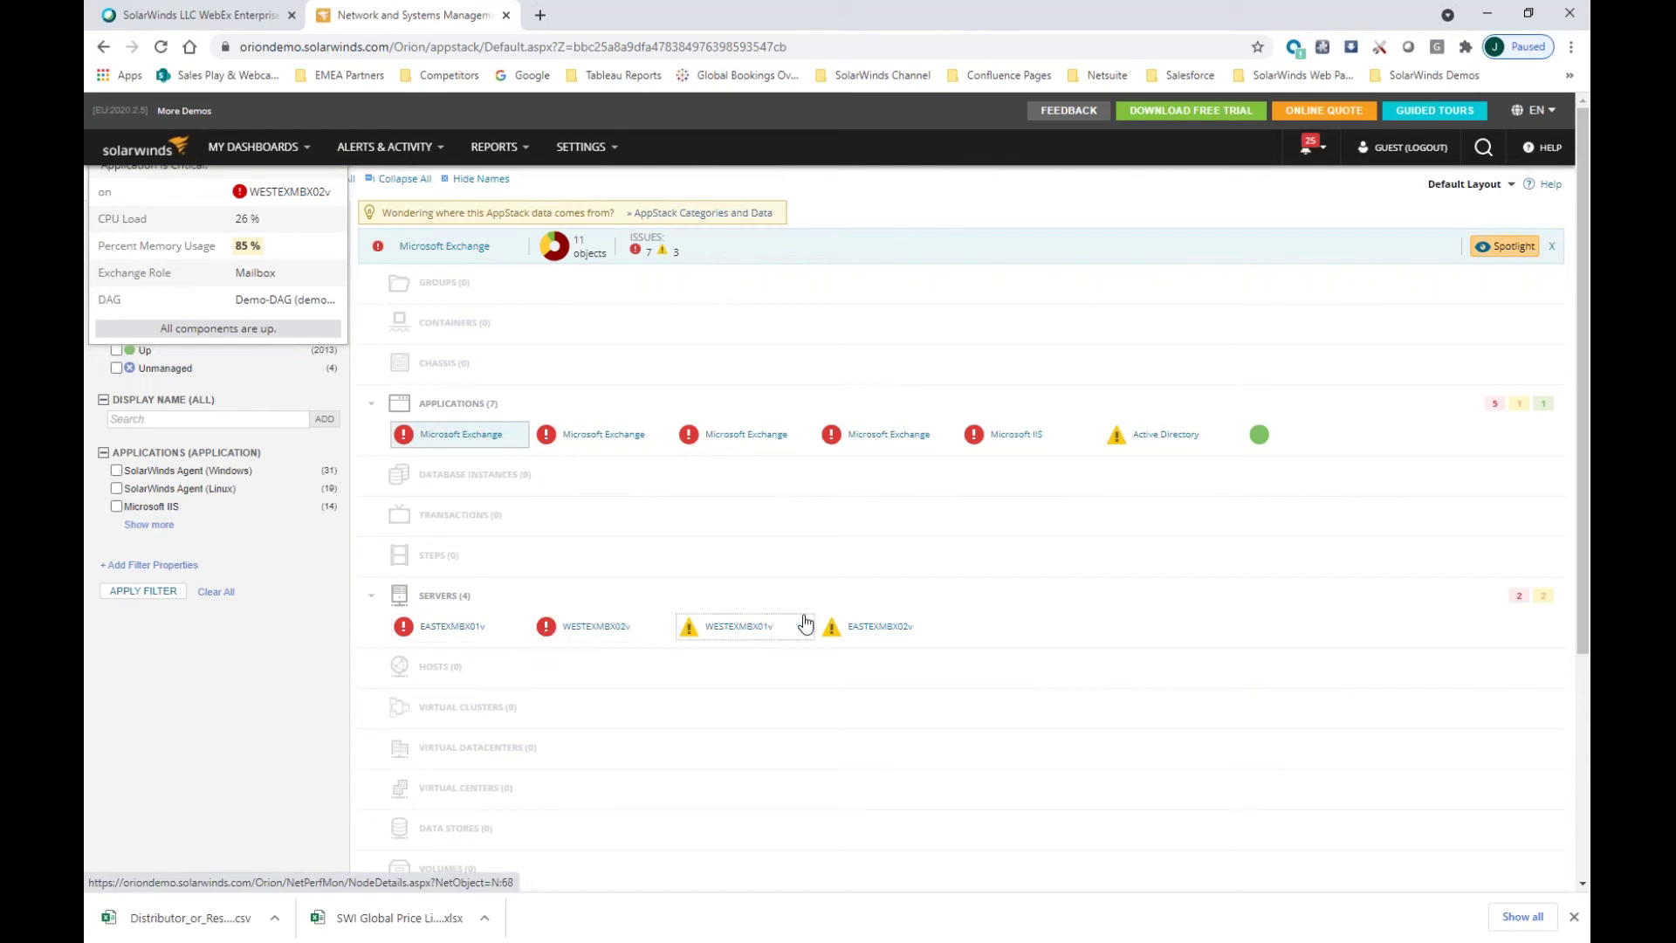
Review the applications and servers related to the spotlighted Microsoft Exchange application
scroll(1100, 592, "down", 1)
scroll(1100, 592, "down", 4)
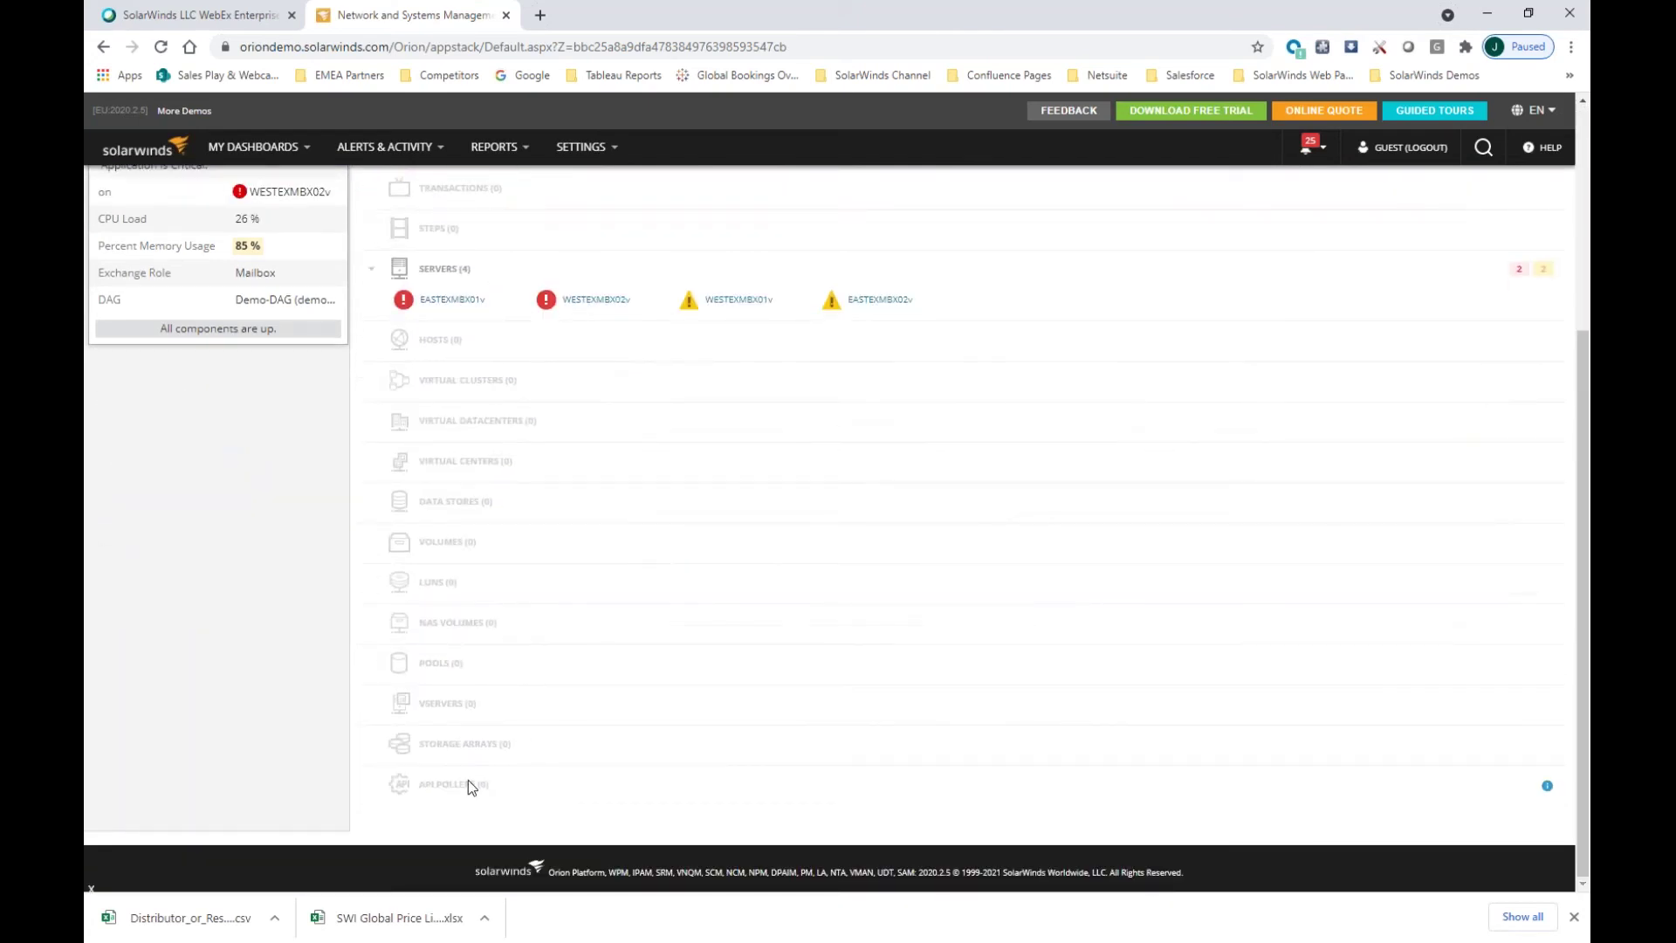
scroll(480, 285, "up", 2)
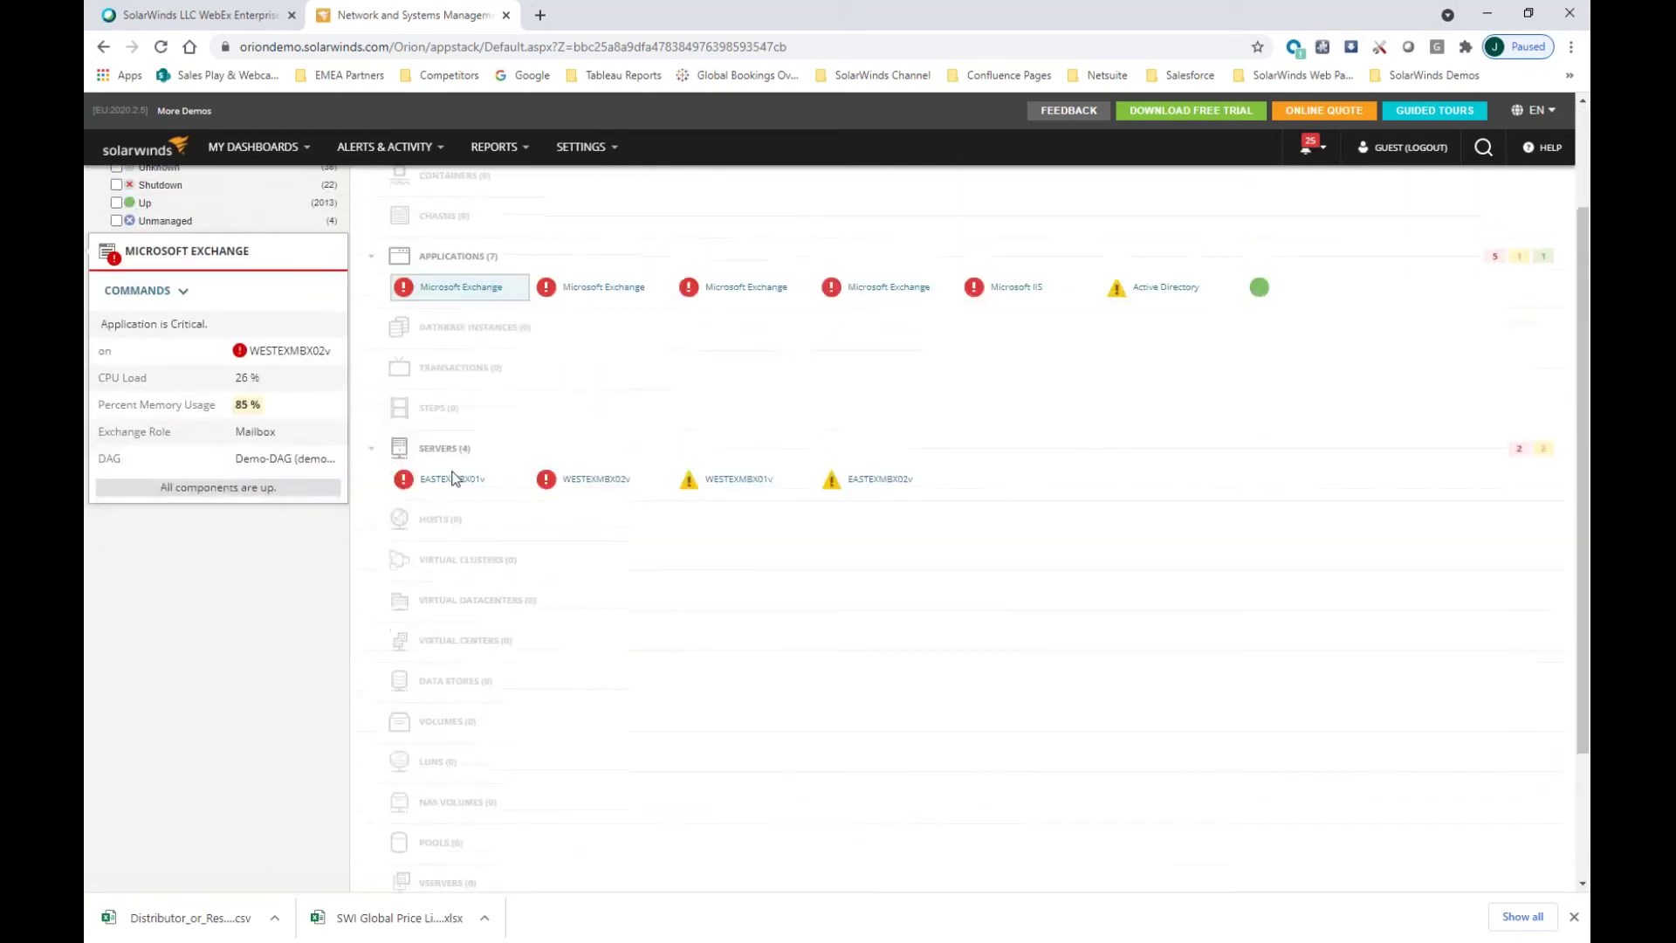
mouse_move(445, 487)
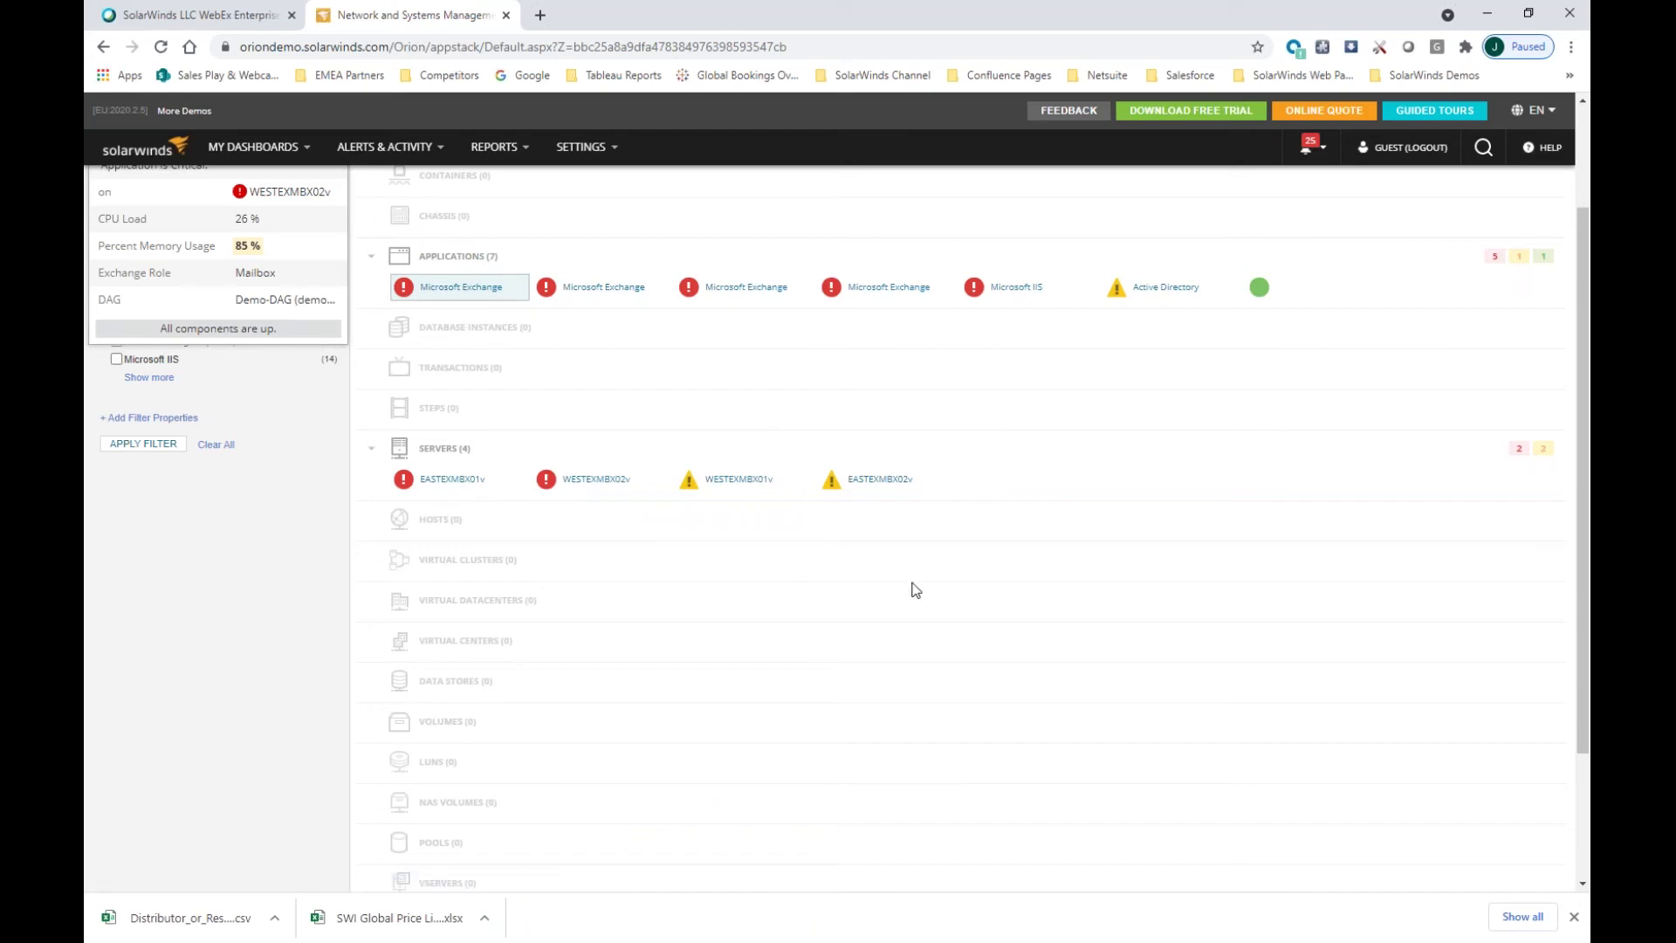
scroll(917, 593, "up", 2)
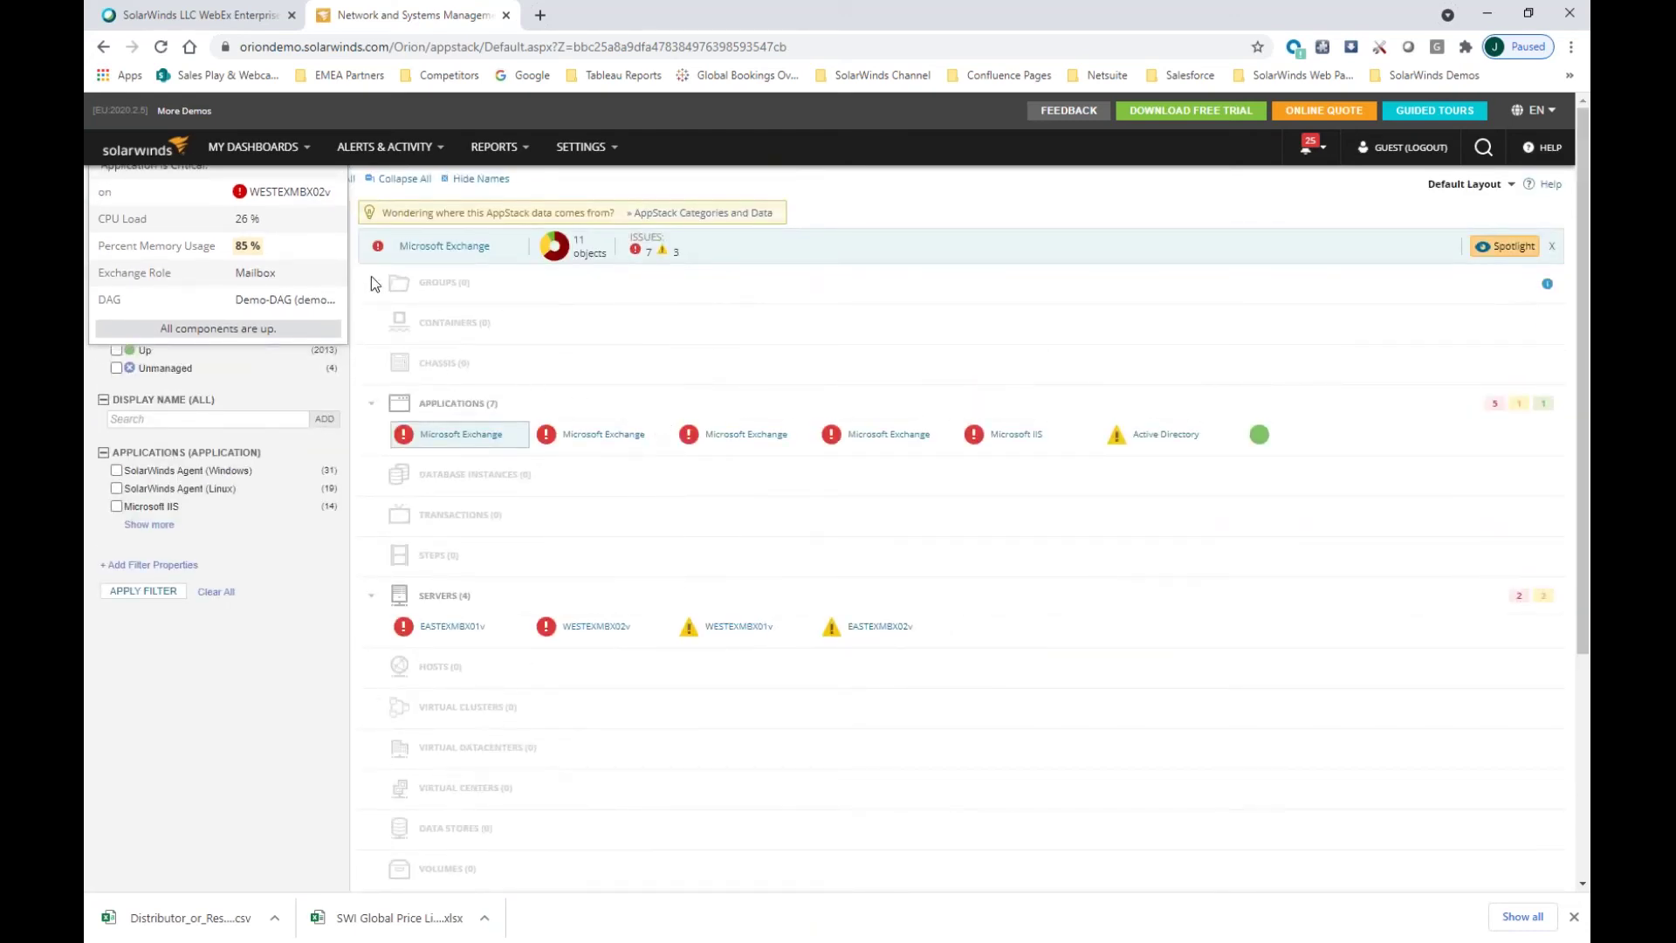
Open NetPath Services and display the Office 365 network path from Los Angeles Office
mouse_move(288, 149)
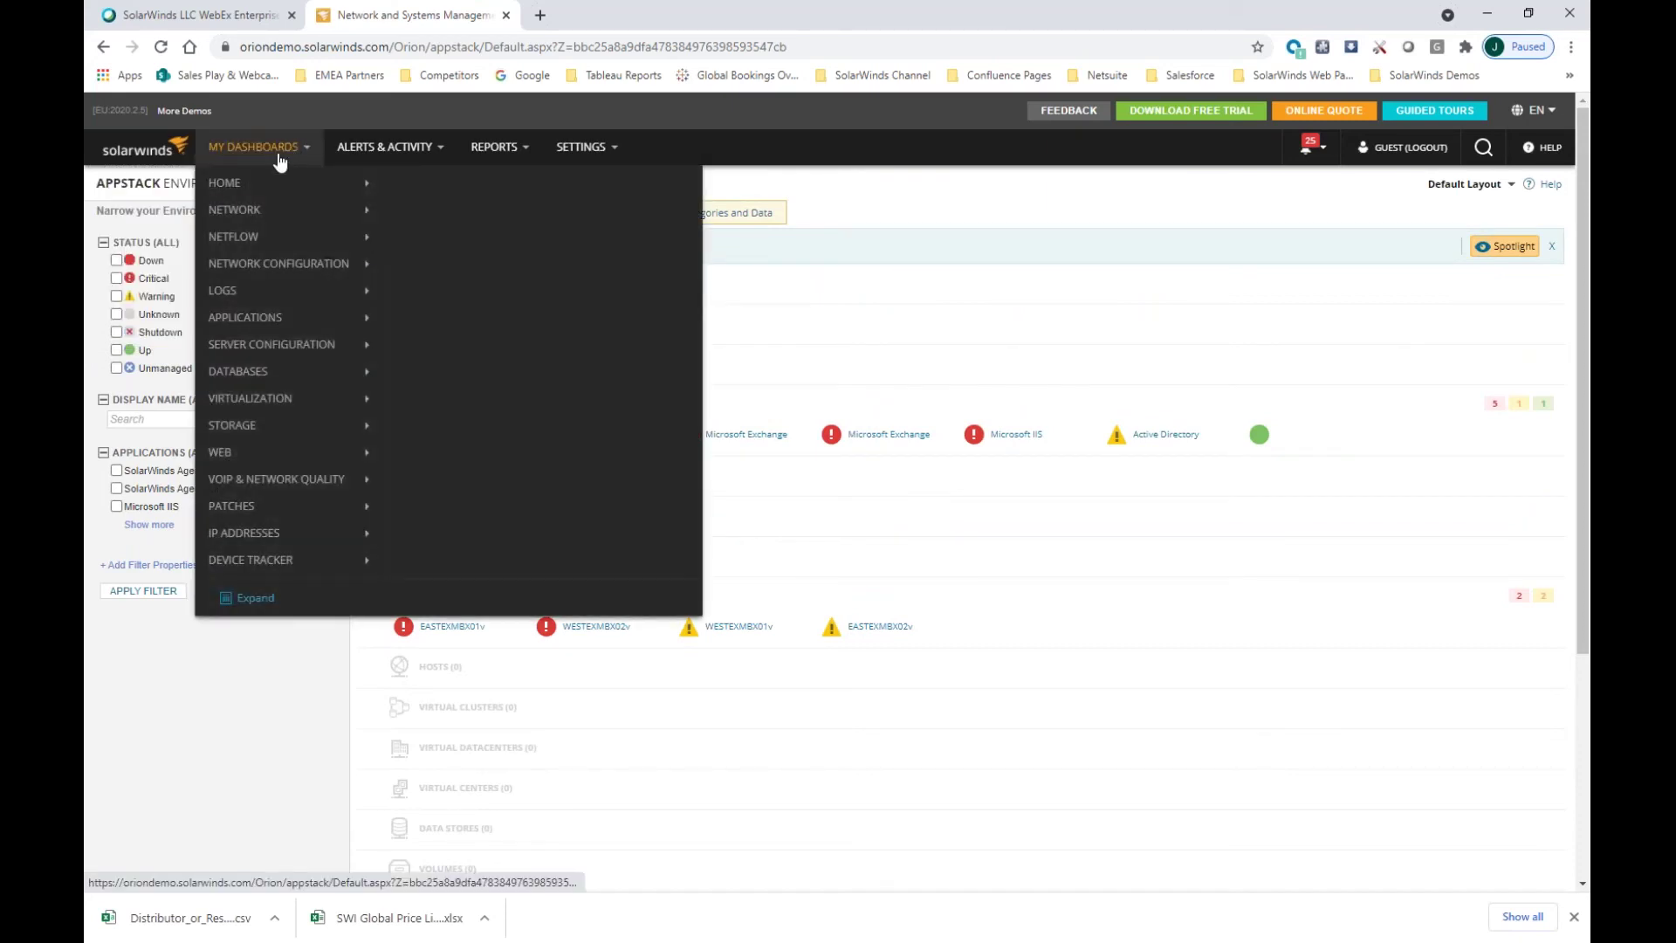
mouse_move(227, 207)
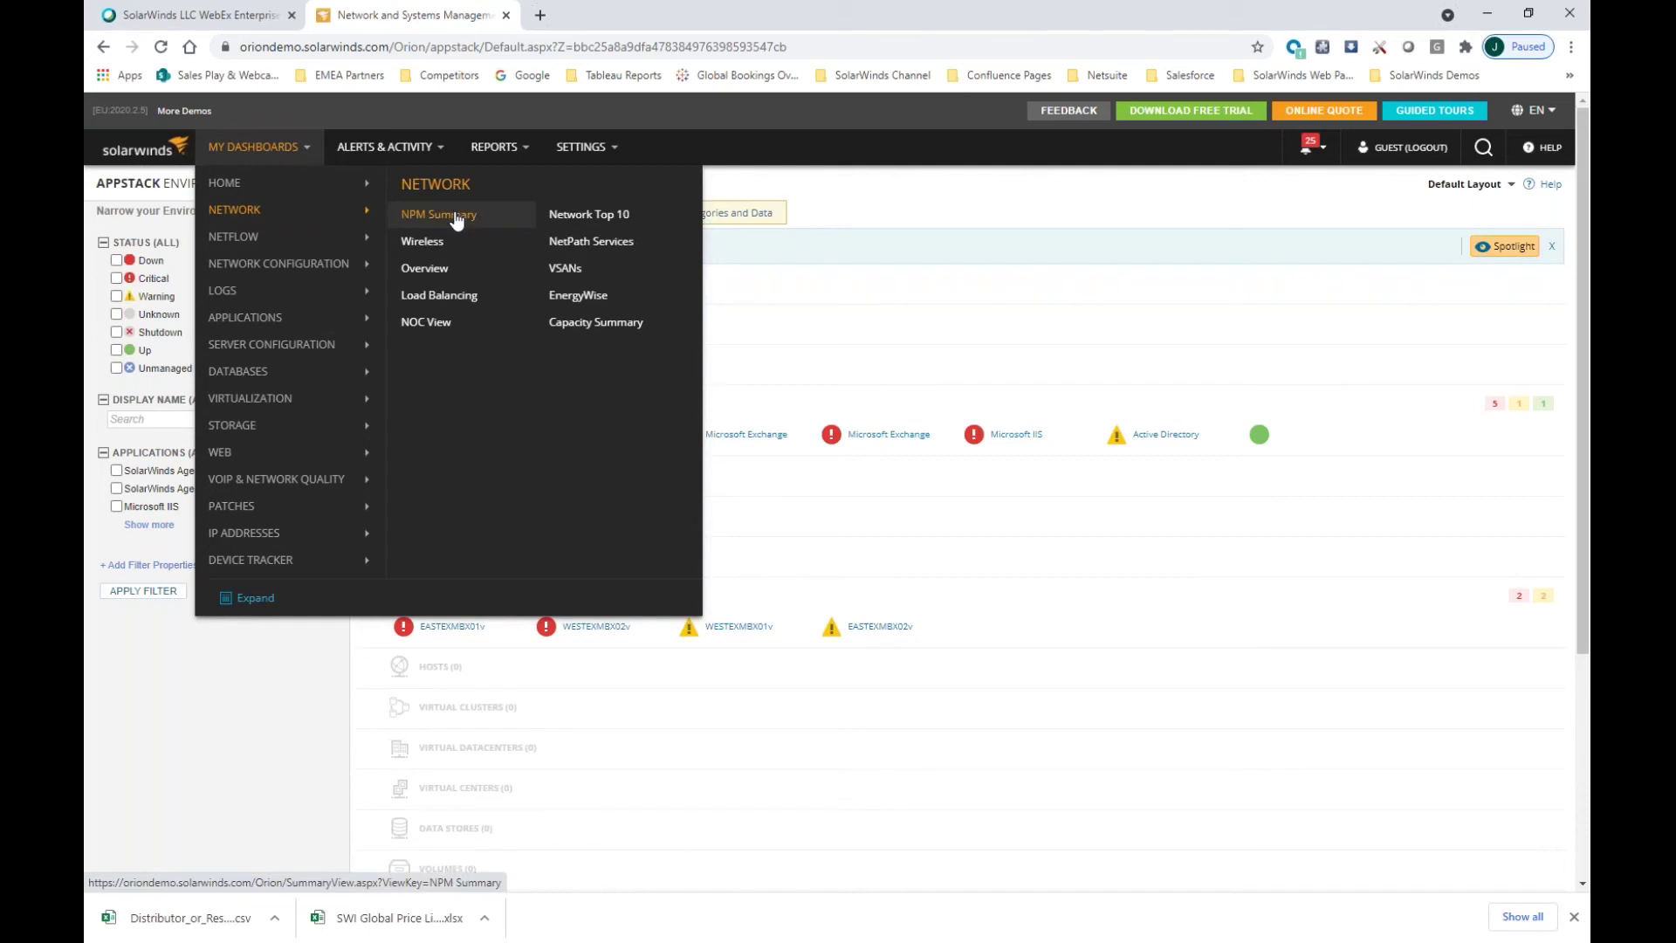
left_click(583, 249)
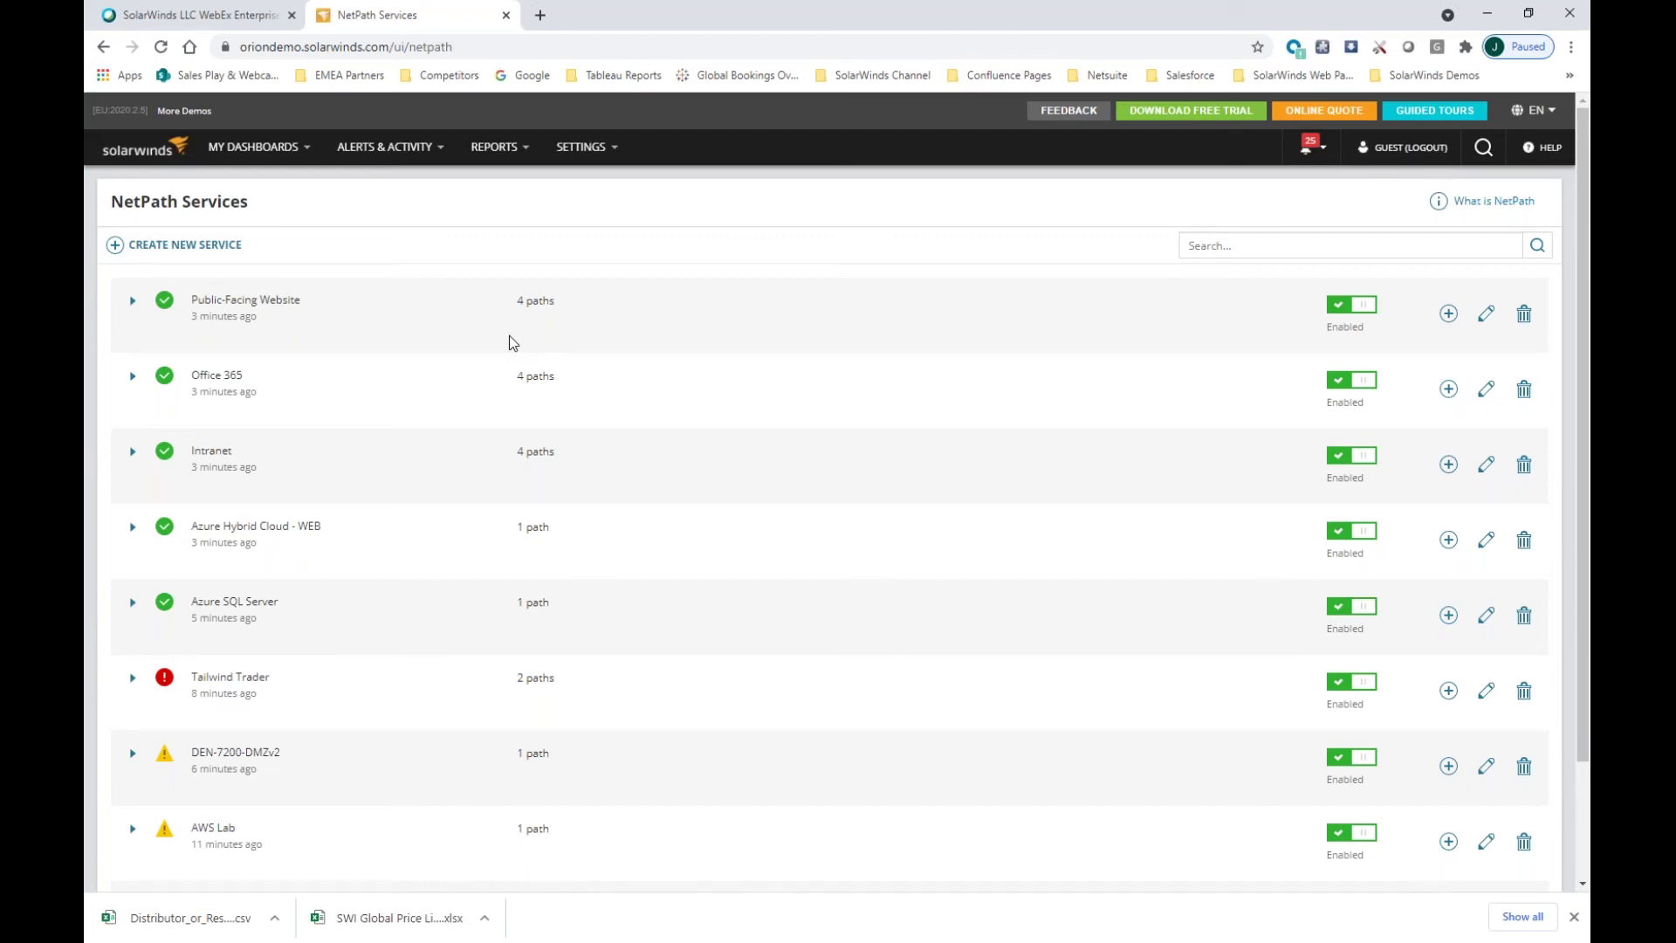
left_click(132, 383)
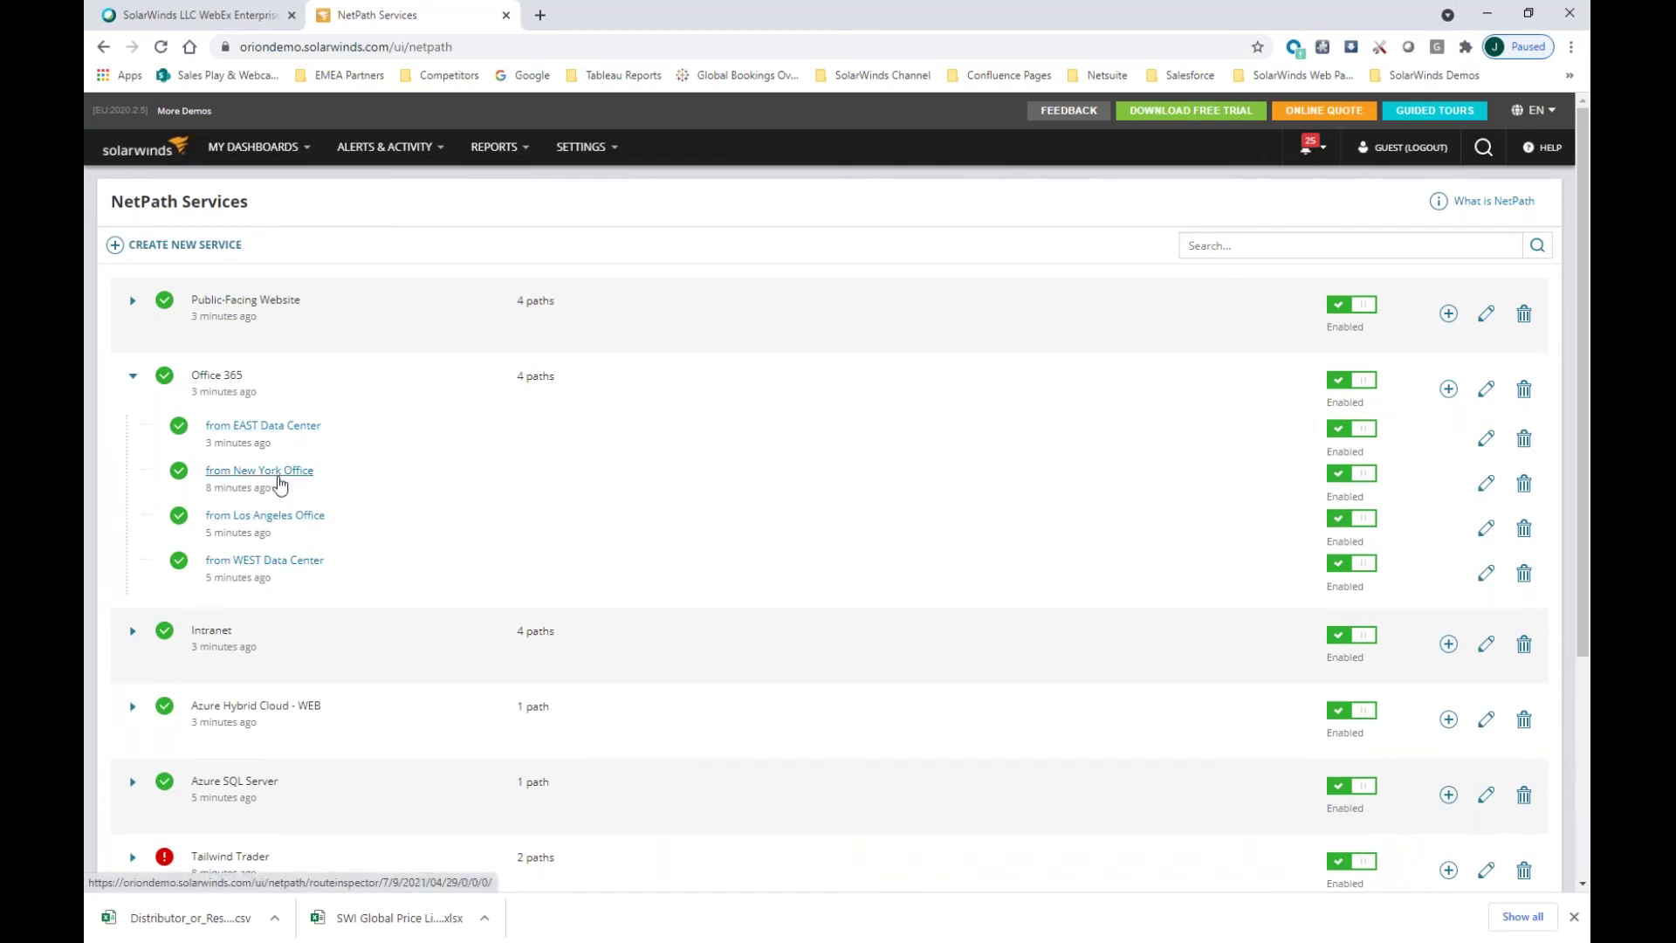
left_click(247, 517)
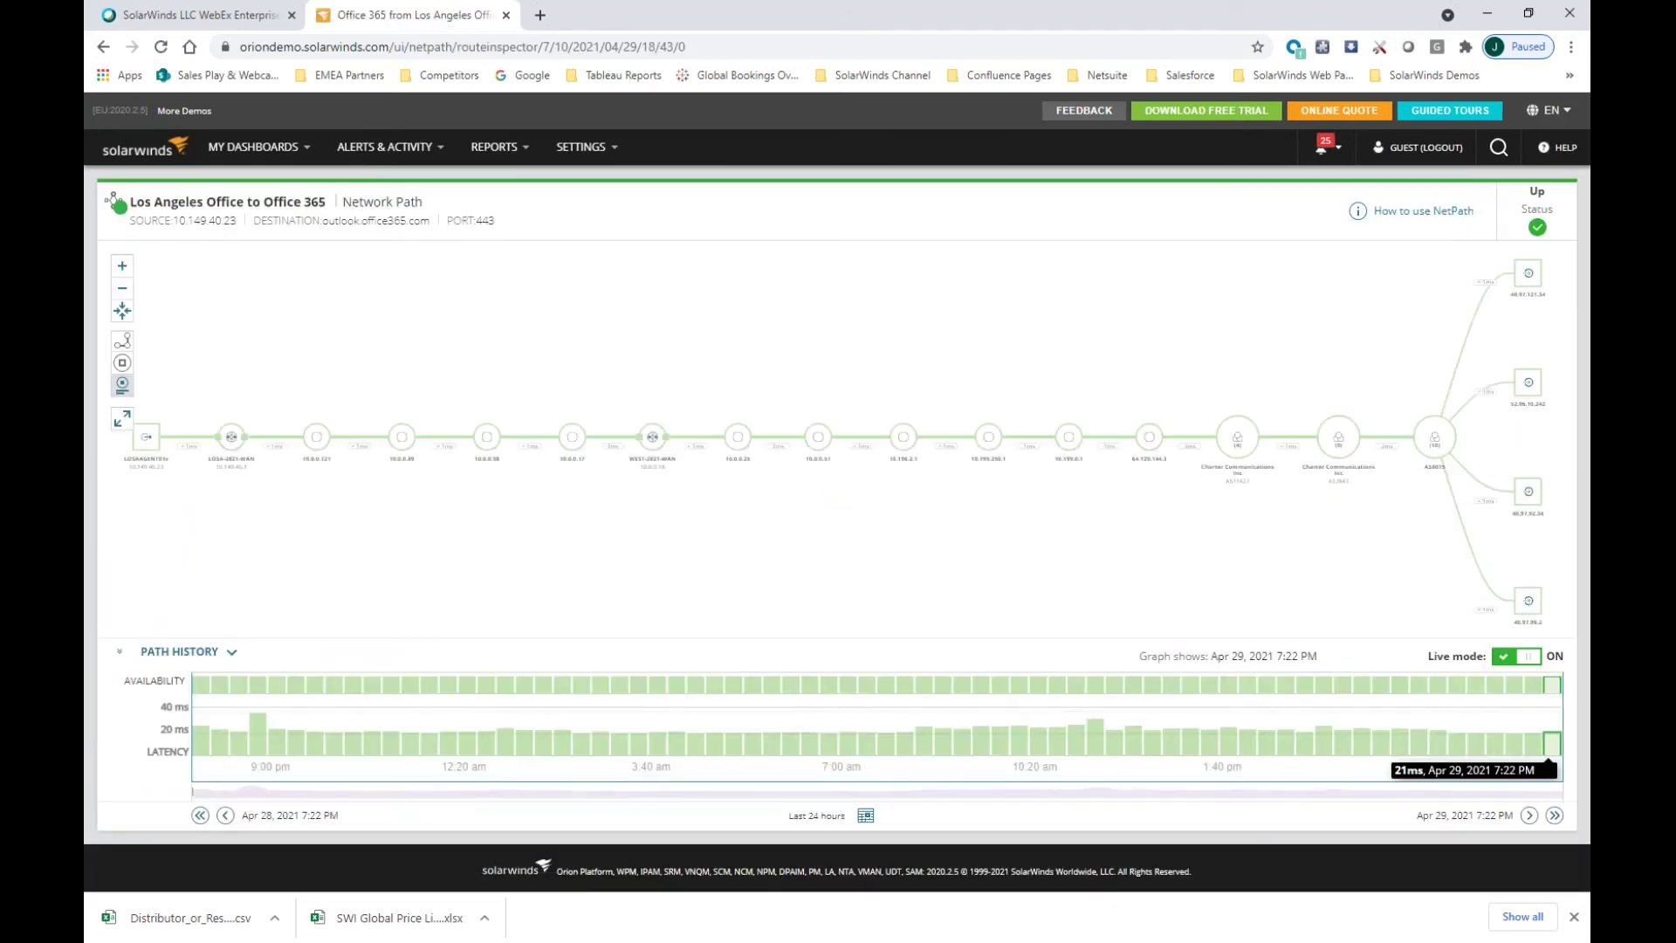
Inspect the nodes along the Los Angeles Office to Office 365 path, from the source agent to the first Charter Communications node
mouse_move(153, 448)
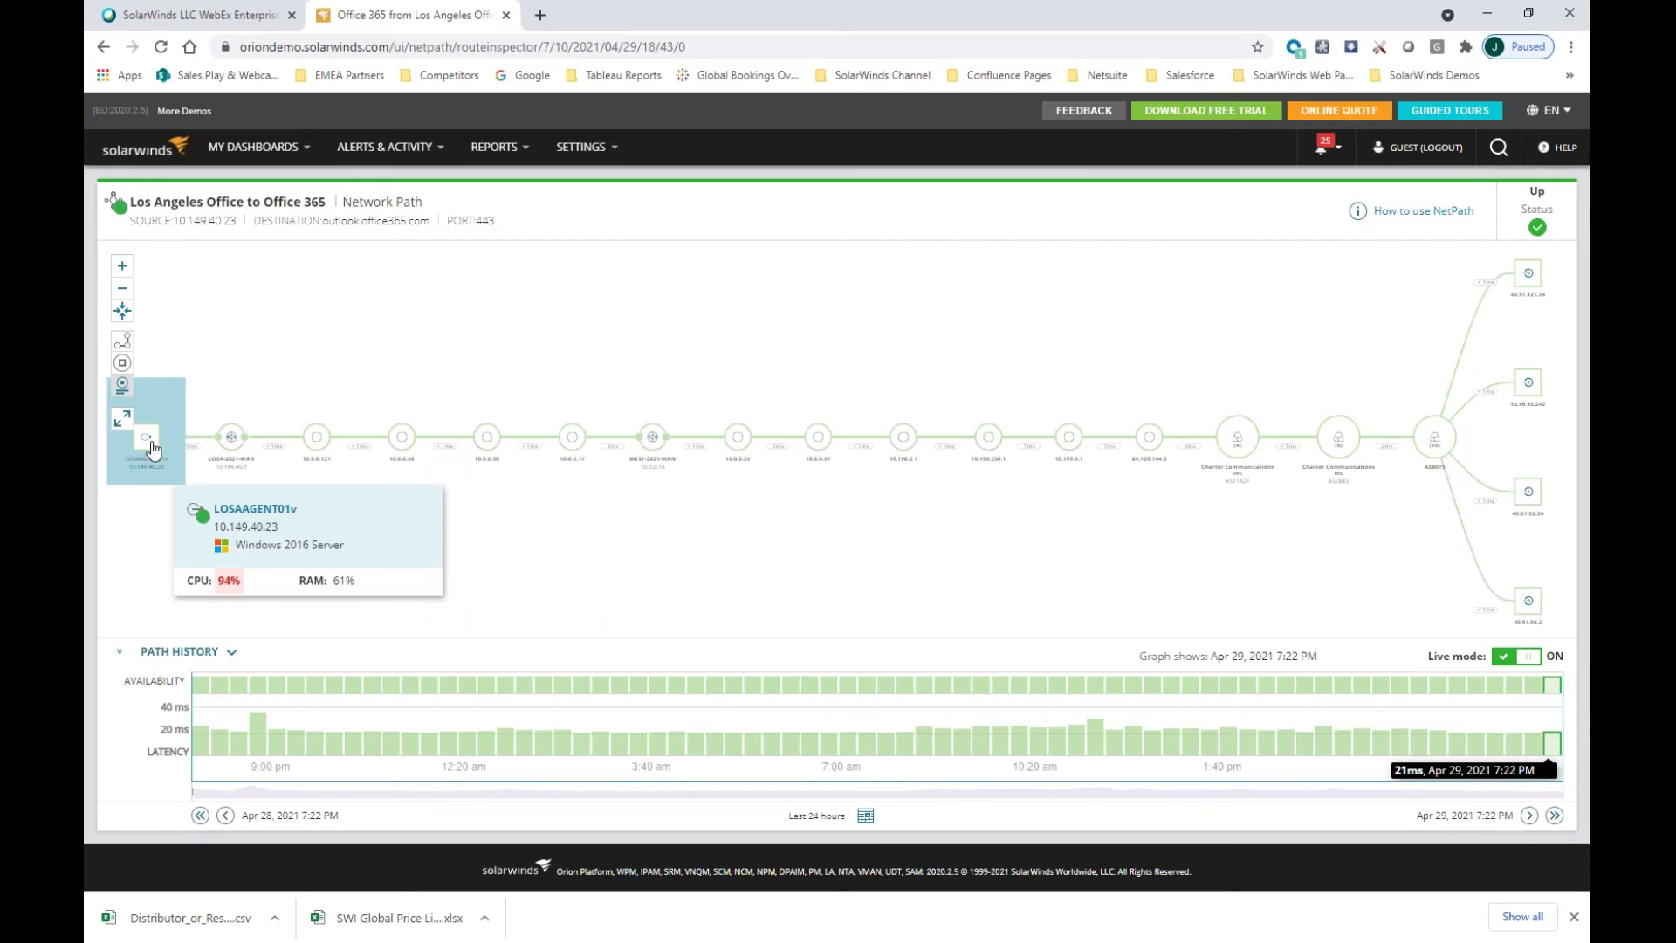
mouse_move(229, 452)
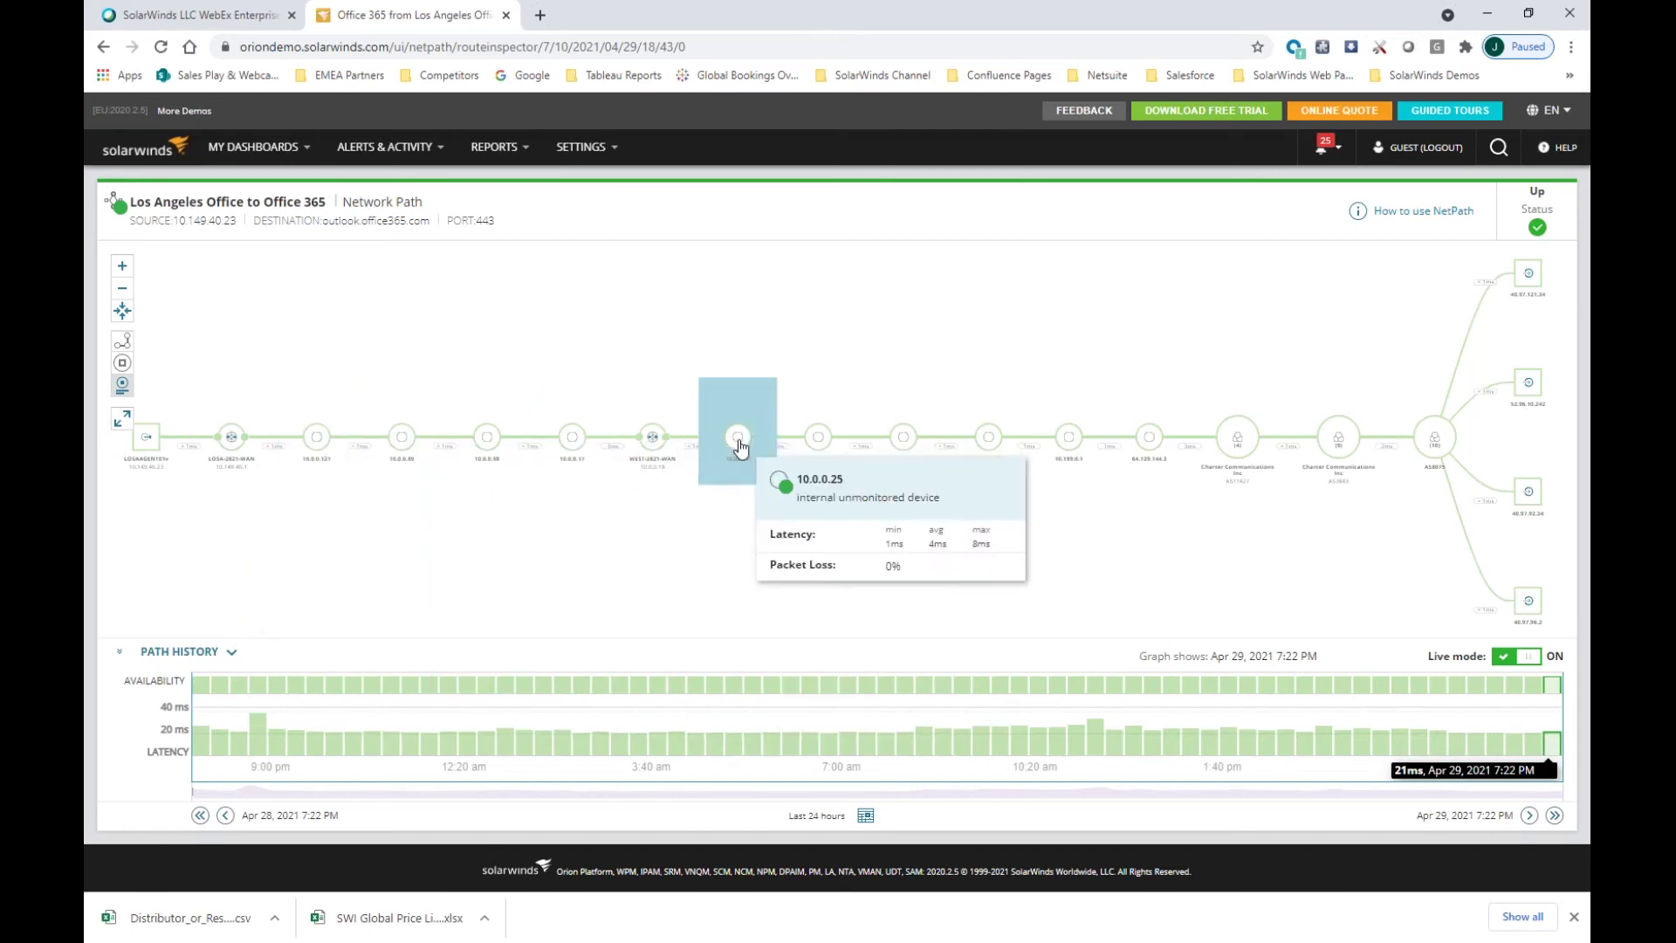
mouse_move(742, 469)
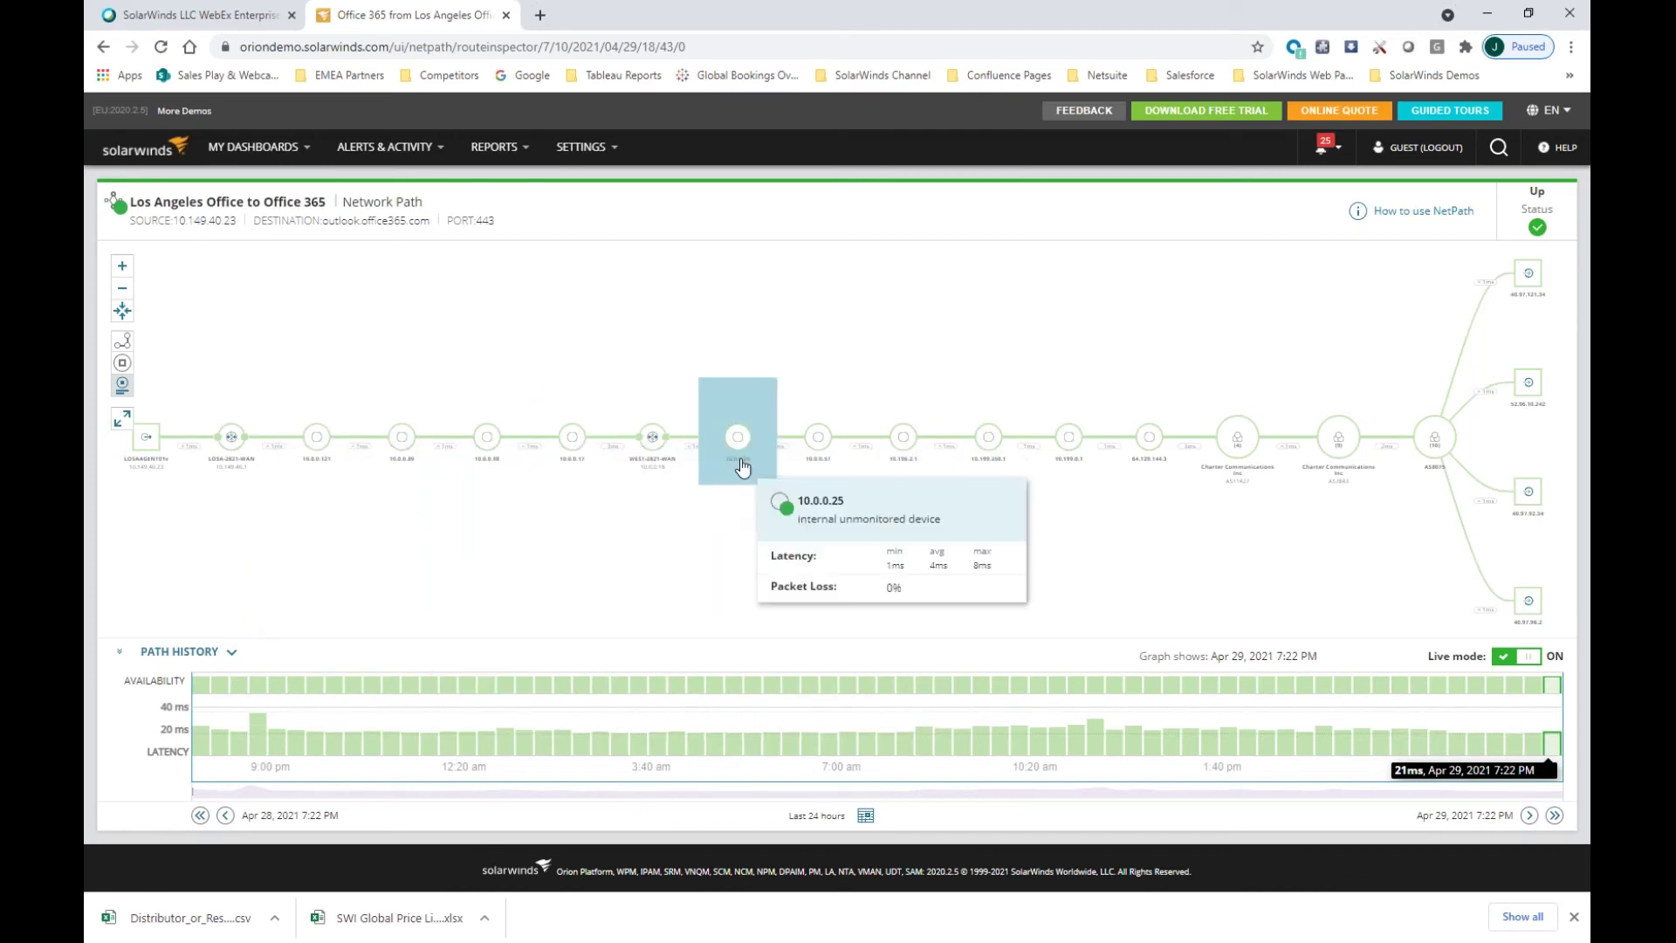
mouse_move(1151, 451)
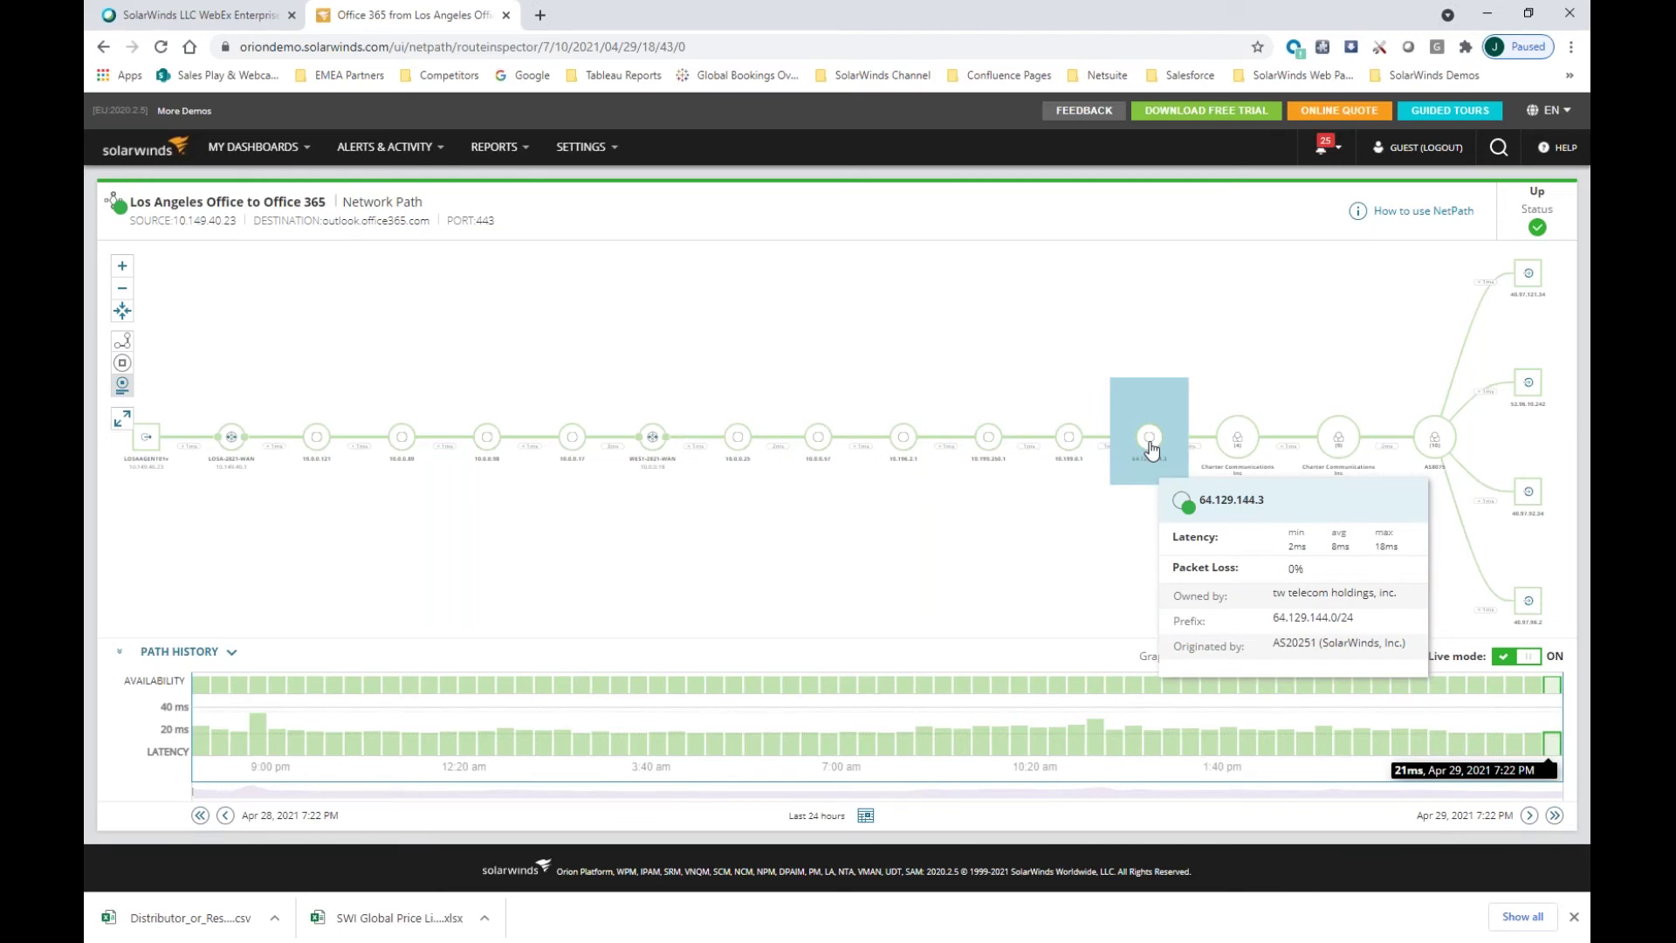
mouse_move(1240, 437)
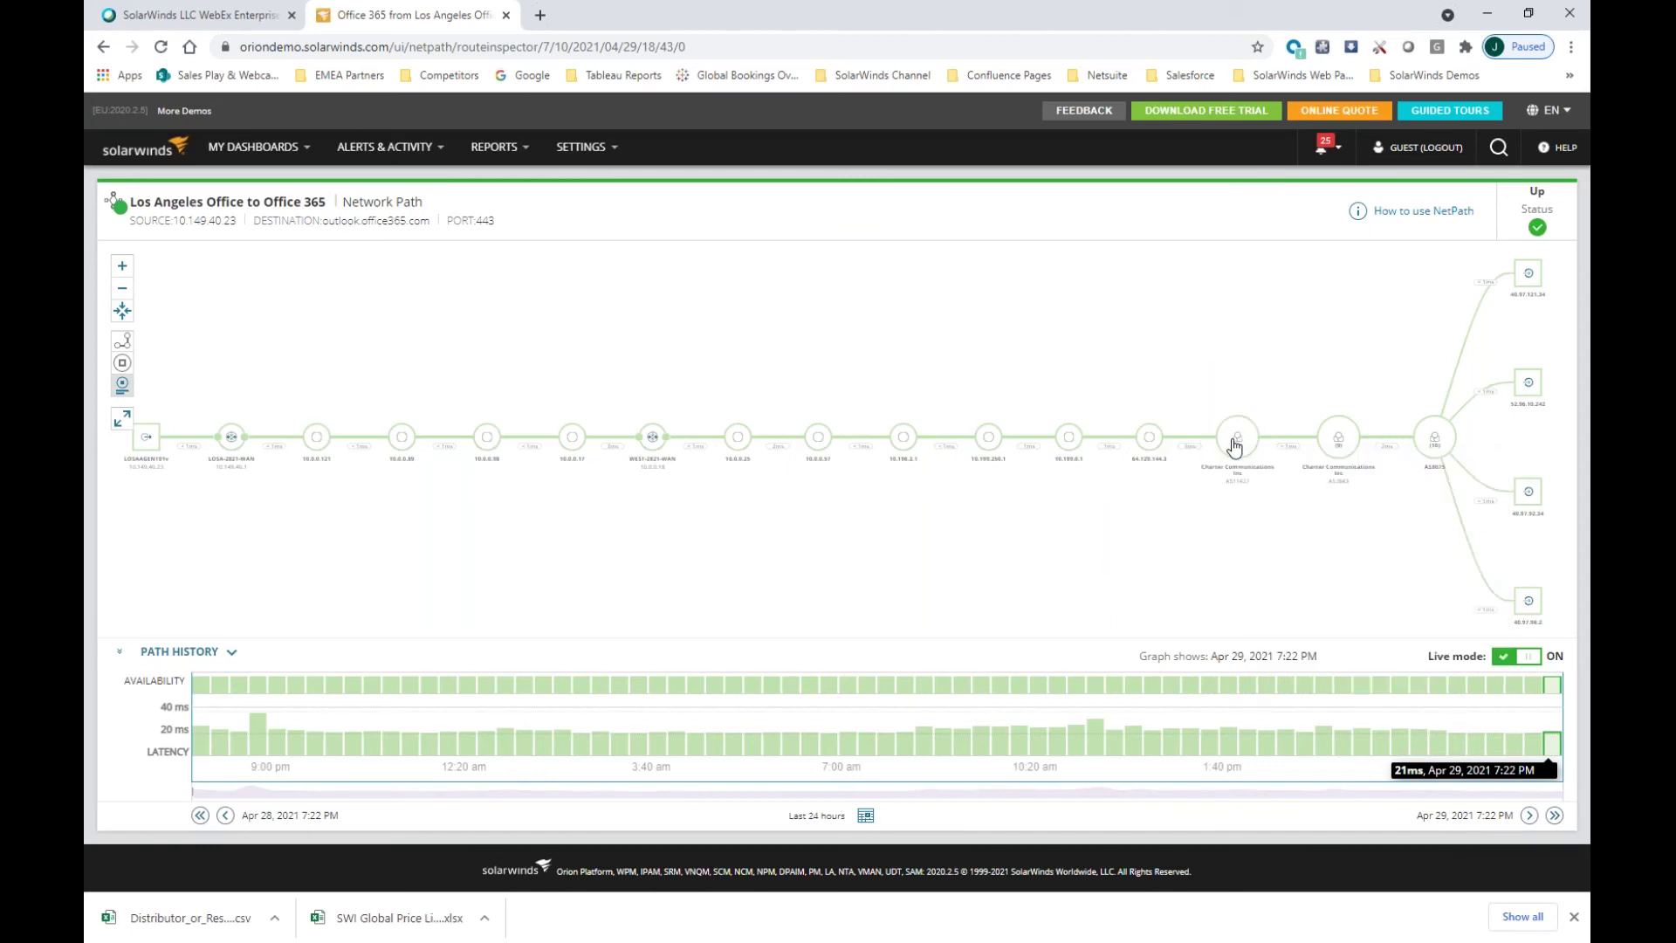
Expand both Charter Communications groups and the AS8075 group in the Los Angeles Office to Office 365 path
left_click(1234, 447)
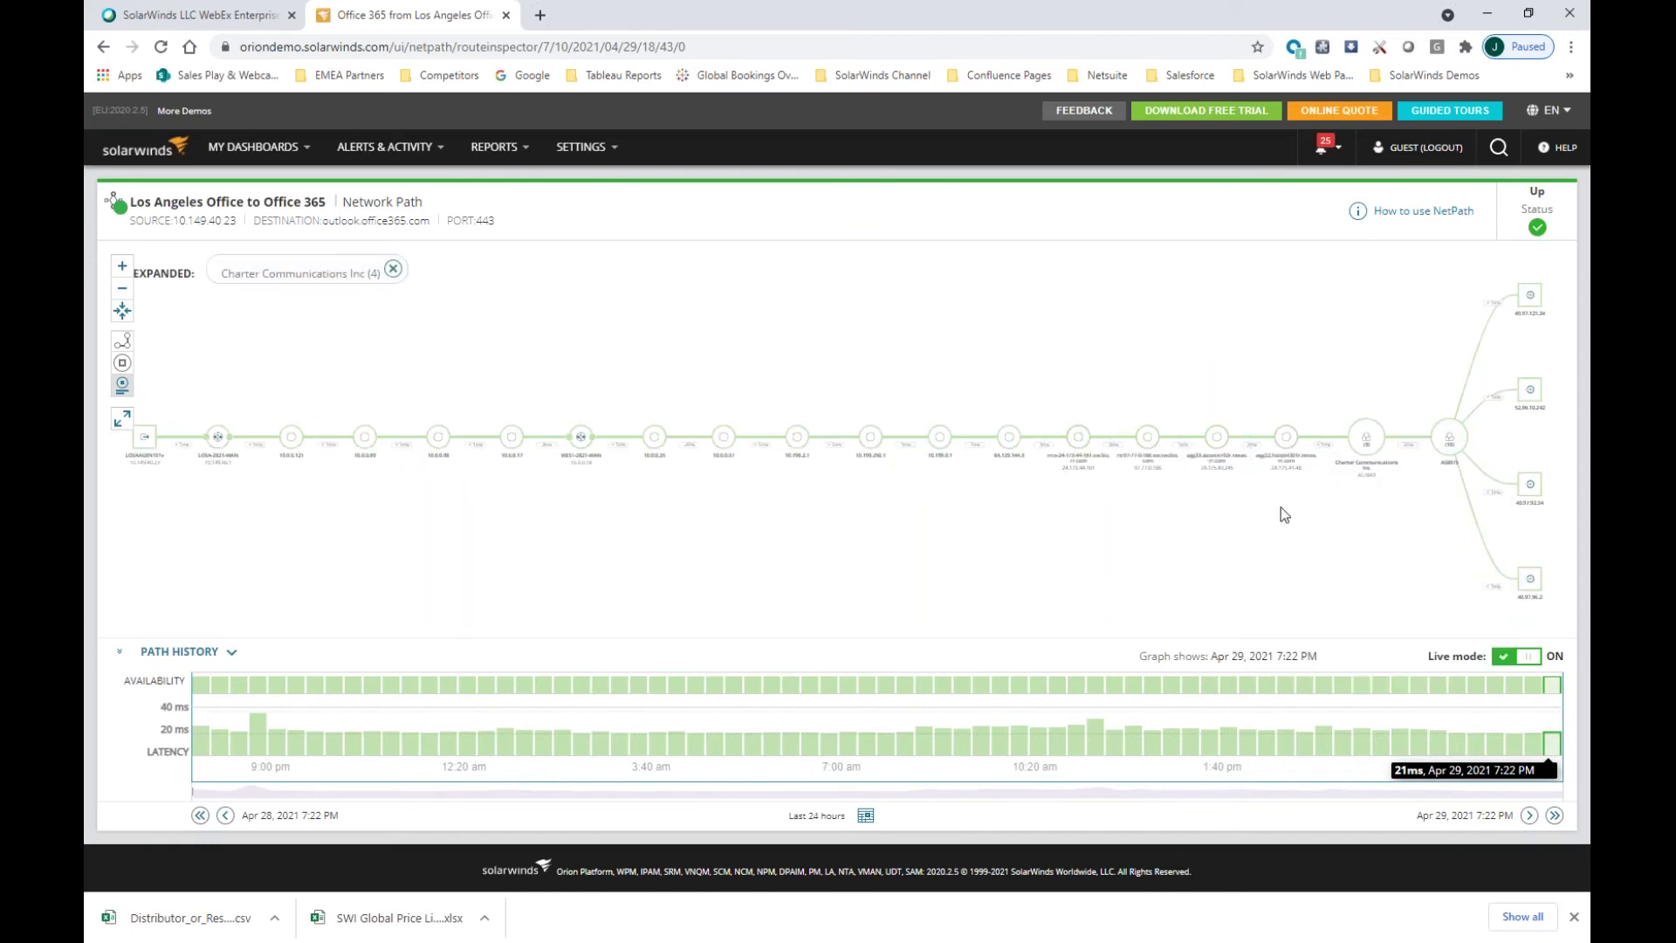
left_click(1364, 448)
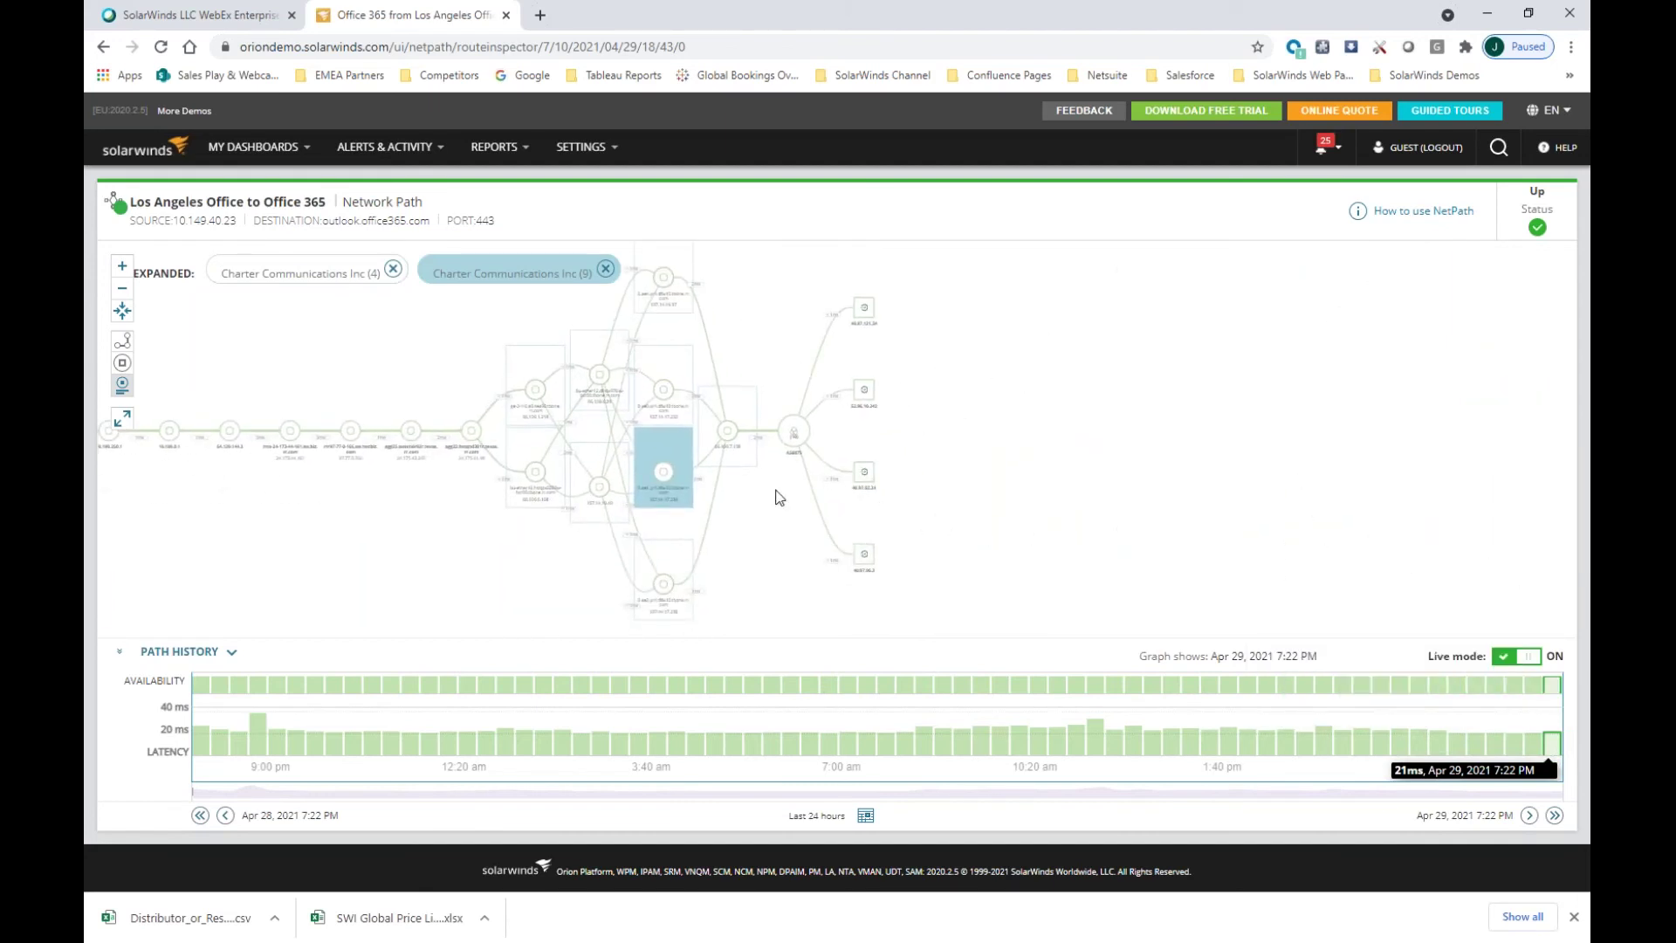
mouse_move(795, 436)
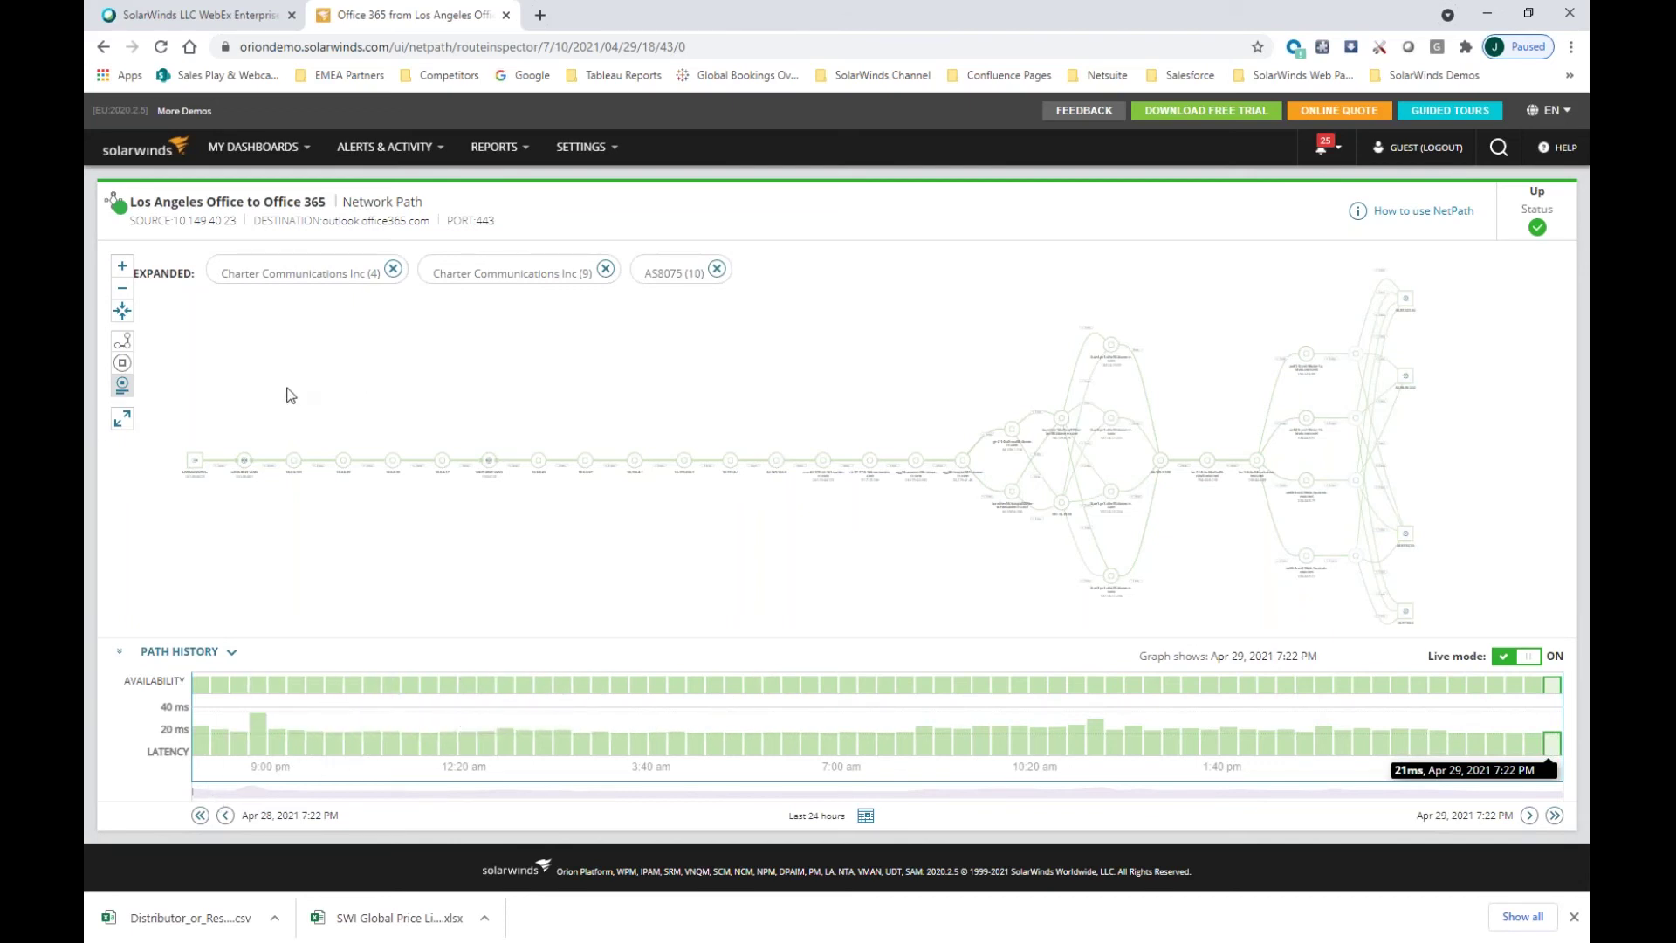
Return to NetPath Services and display the NetSuite network path from Brno Office
left_click(251, 153)
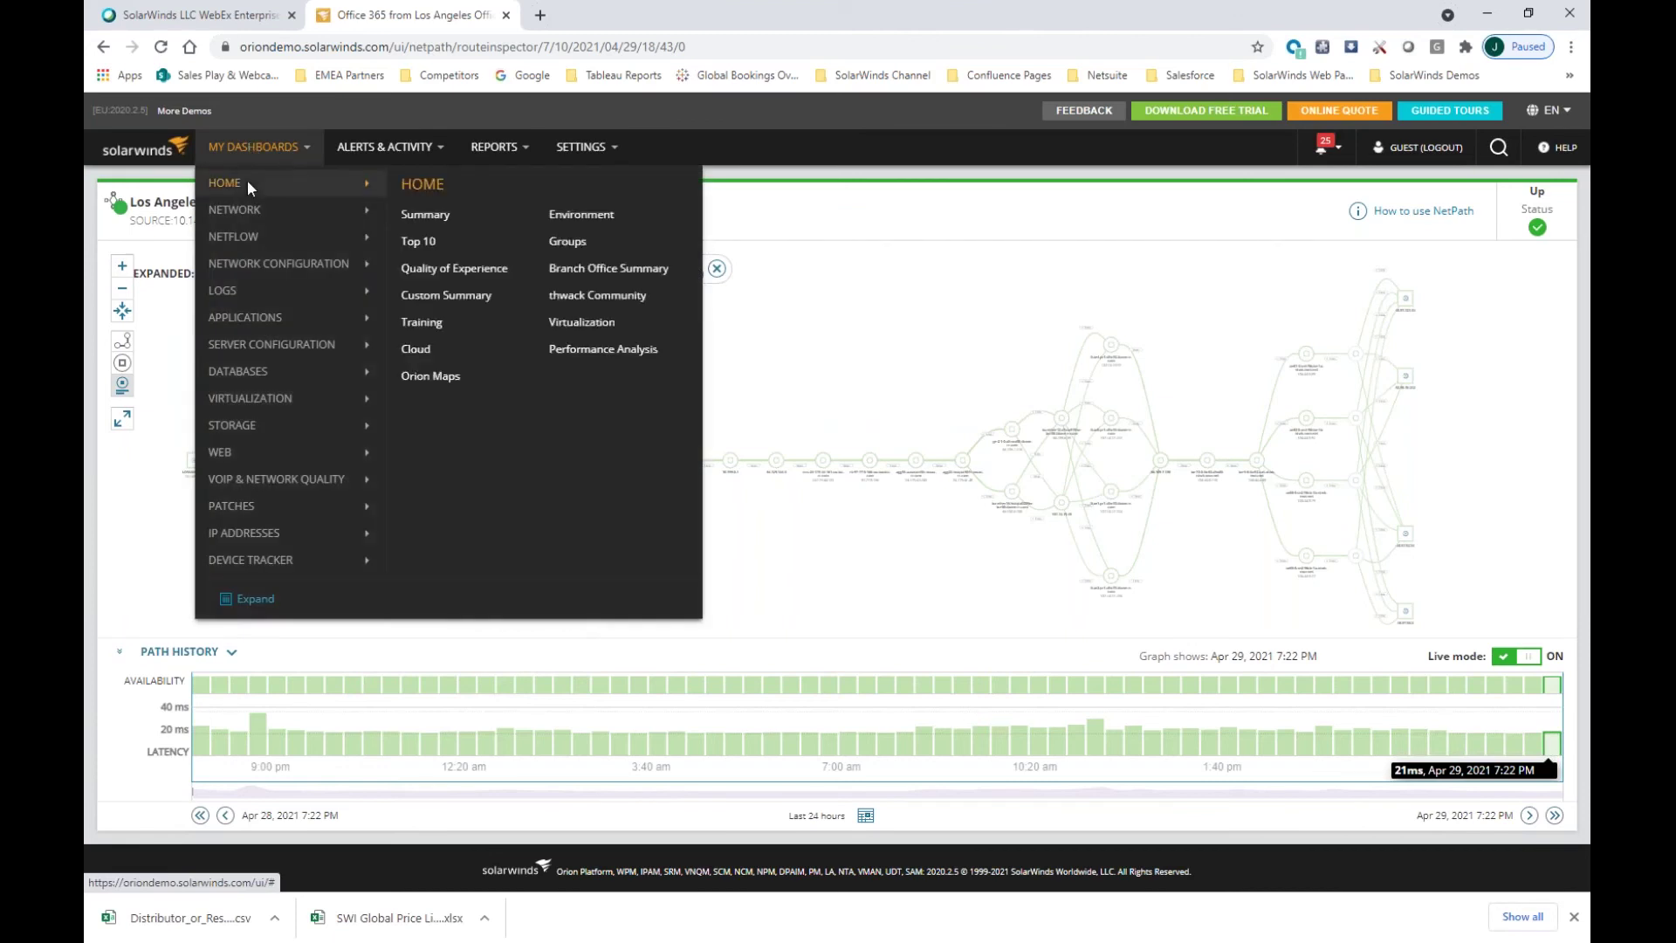
mouse_move(241, 211)
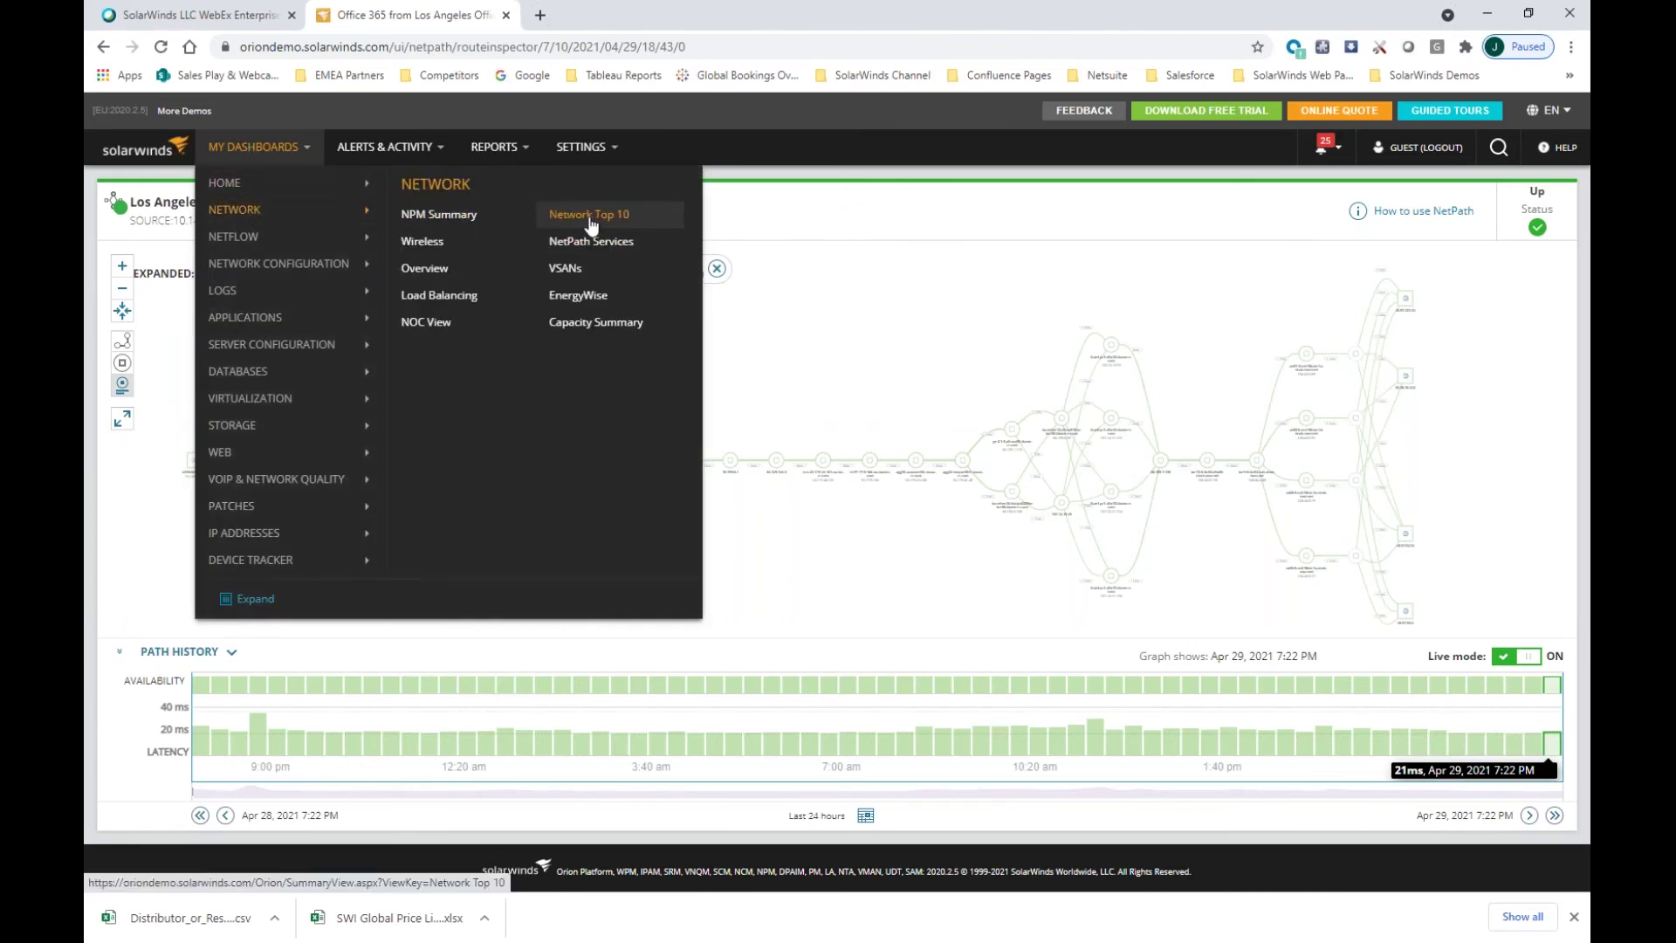
left_click(576, 240)
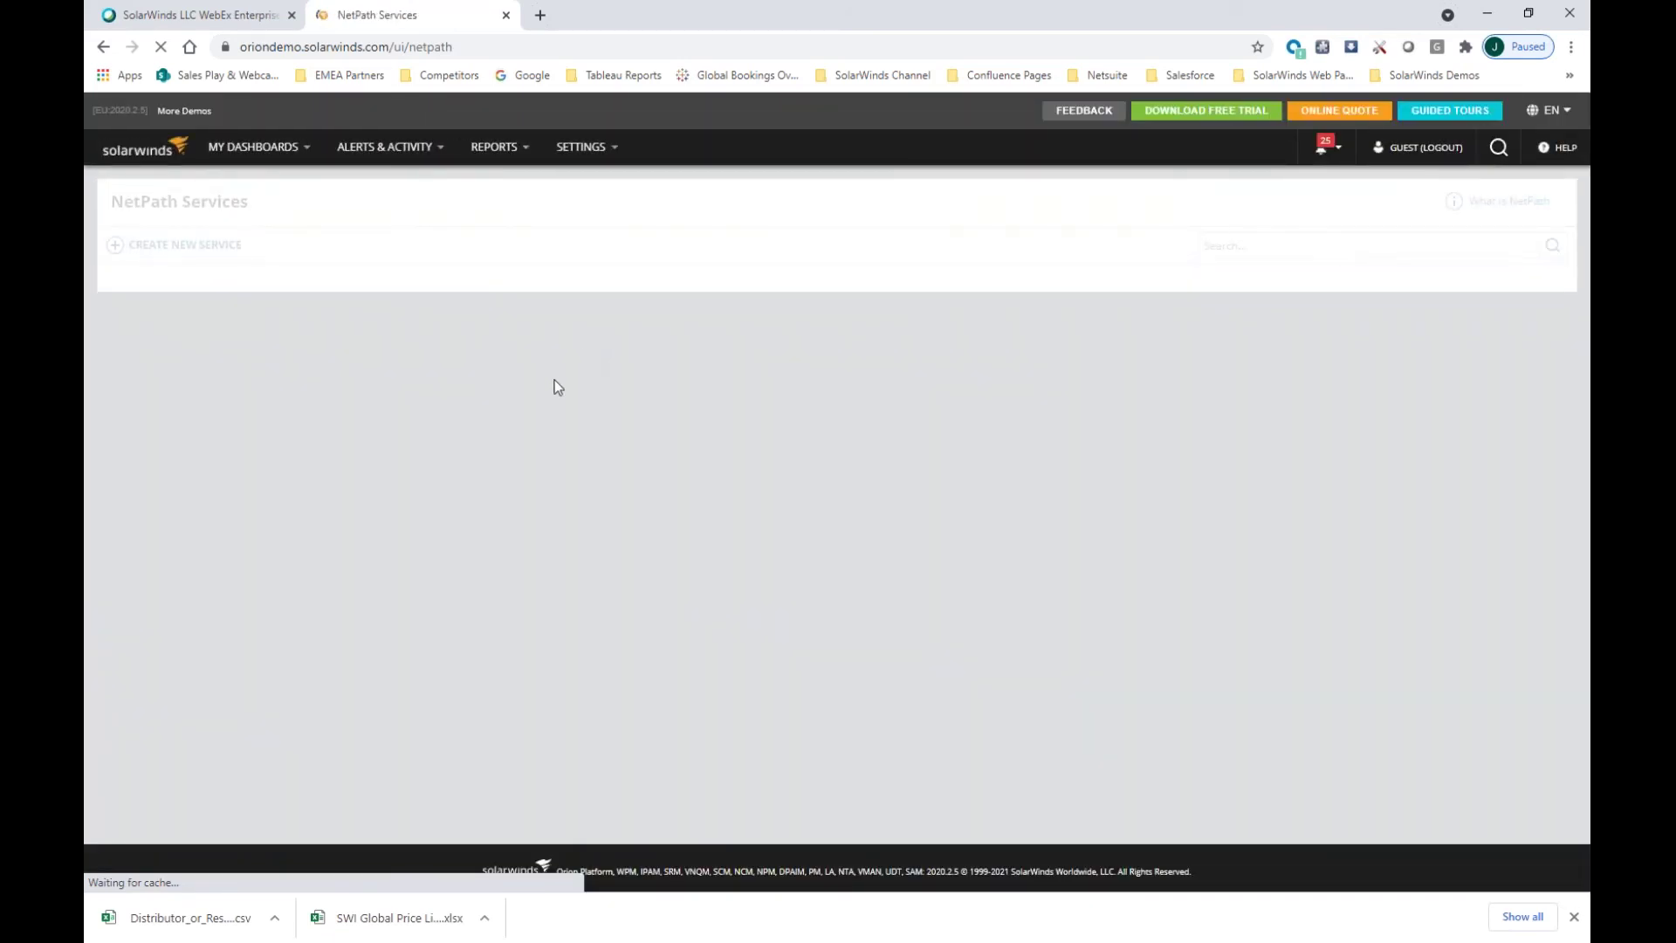
scroll(419, 541, "down", 3)
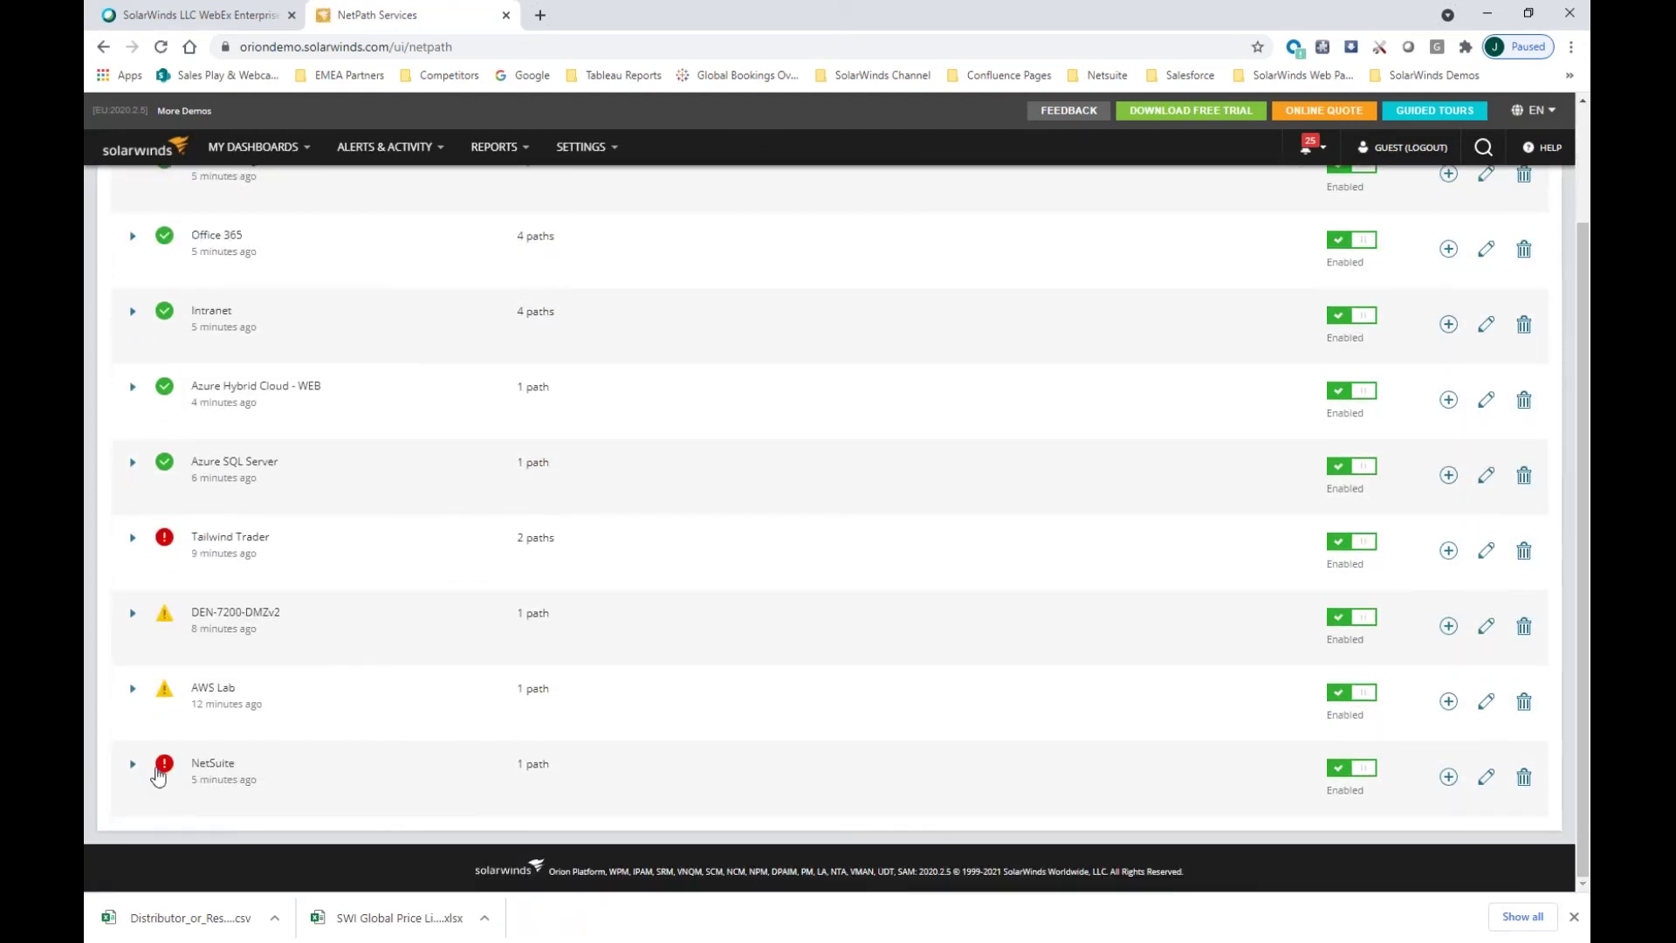
left_click(132, 766)
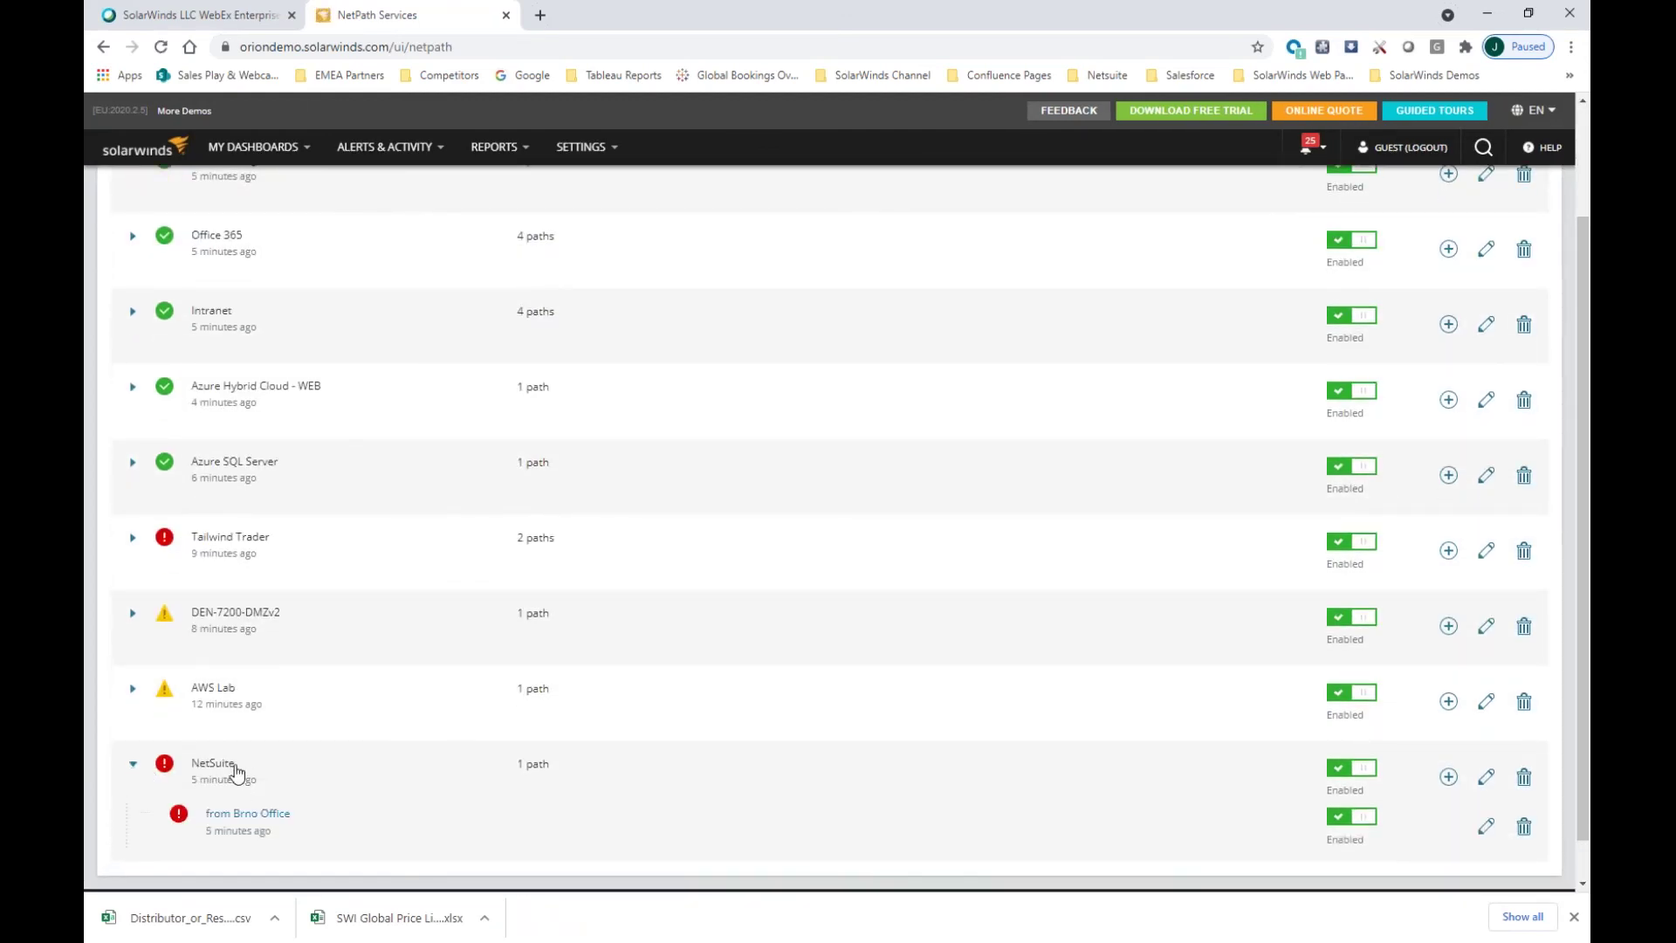
left_click(249, 815)
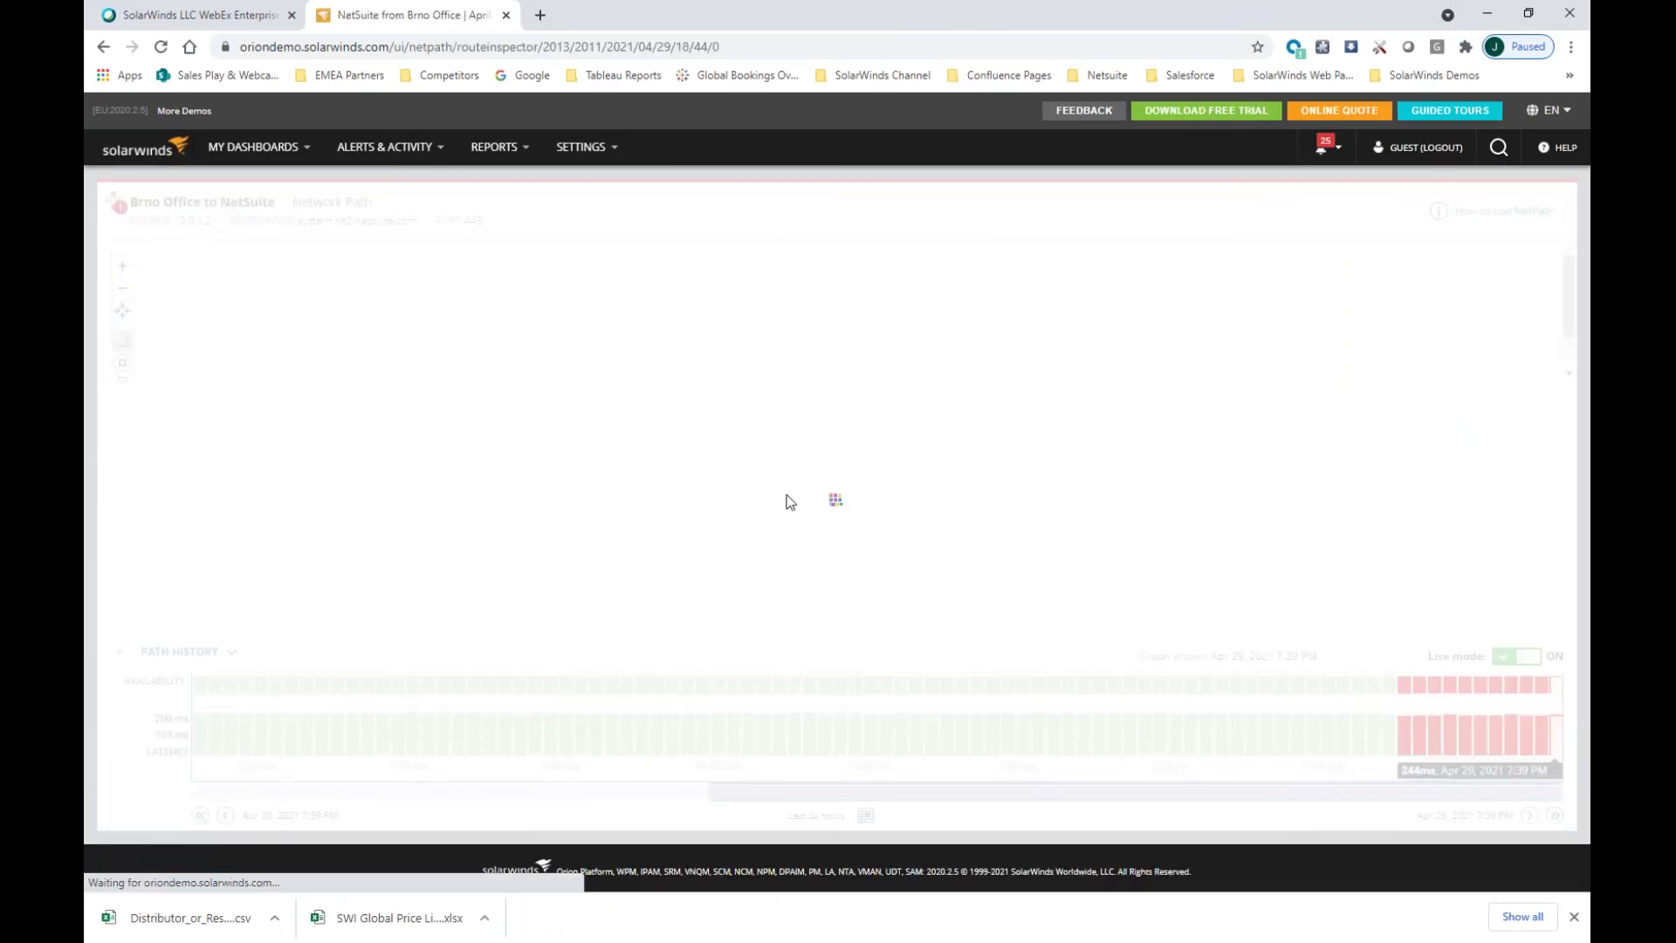
scroll(796, 440, "down", 3)
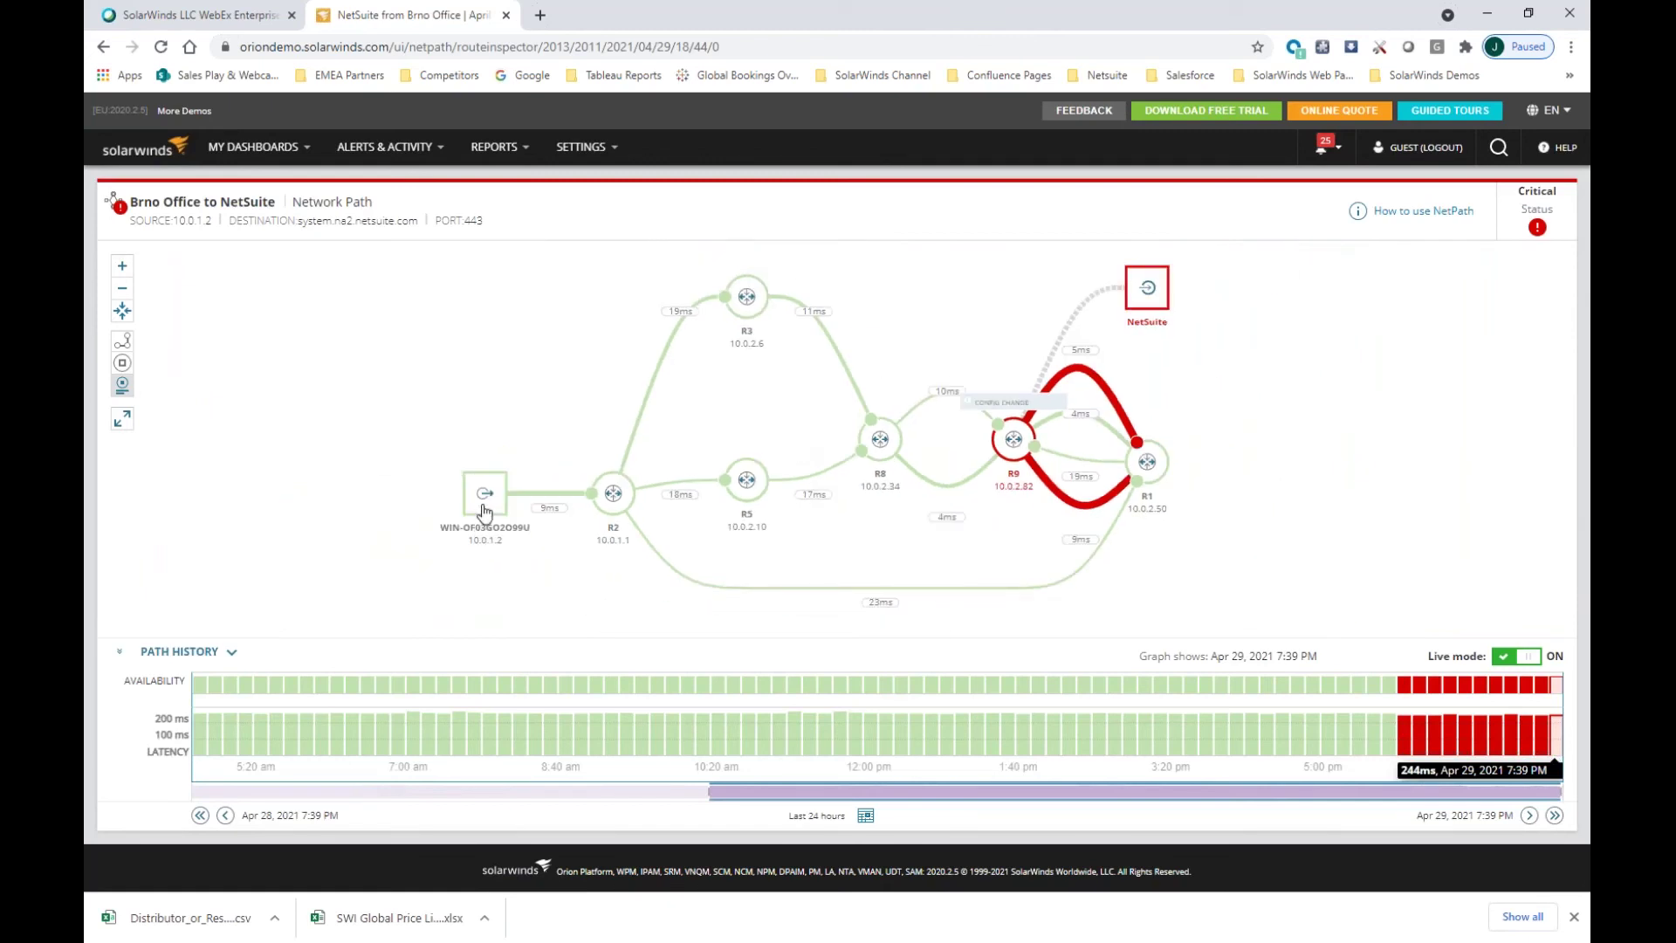
Inspect the source agent, router R9 and the NetSuite endpoint along the Brno Office to NetSuite path
mouse_move(485, 507)
mouse_move(1013, 445)
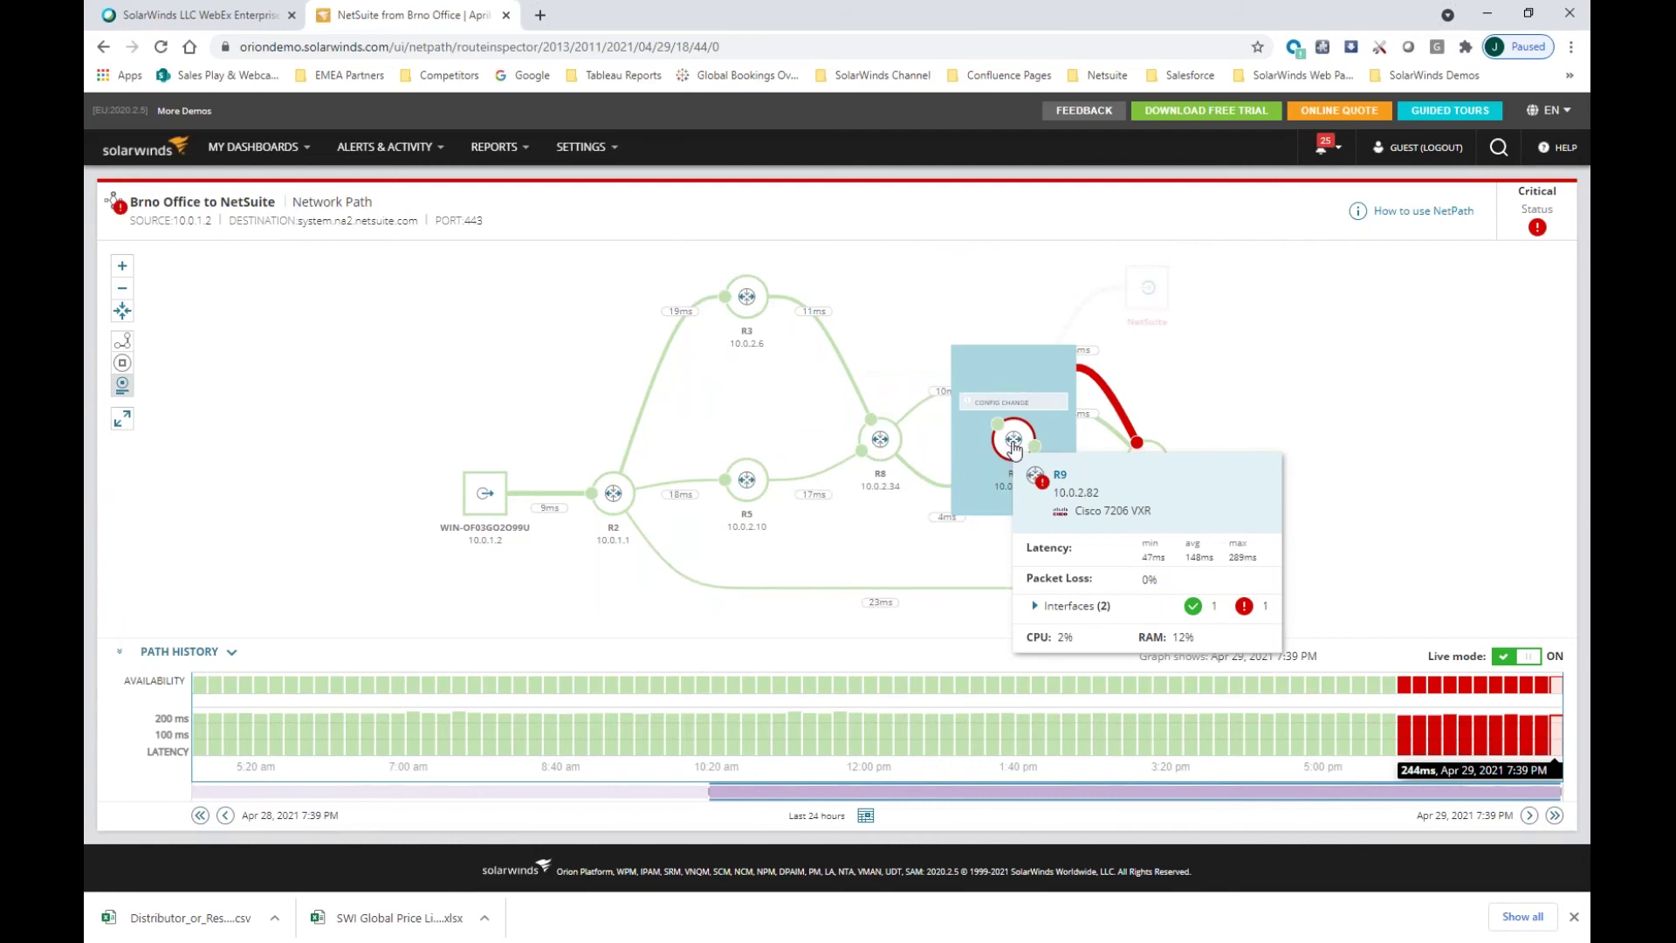
mouse_move(1154, 292)
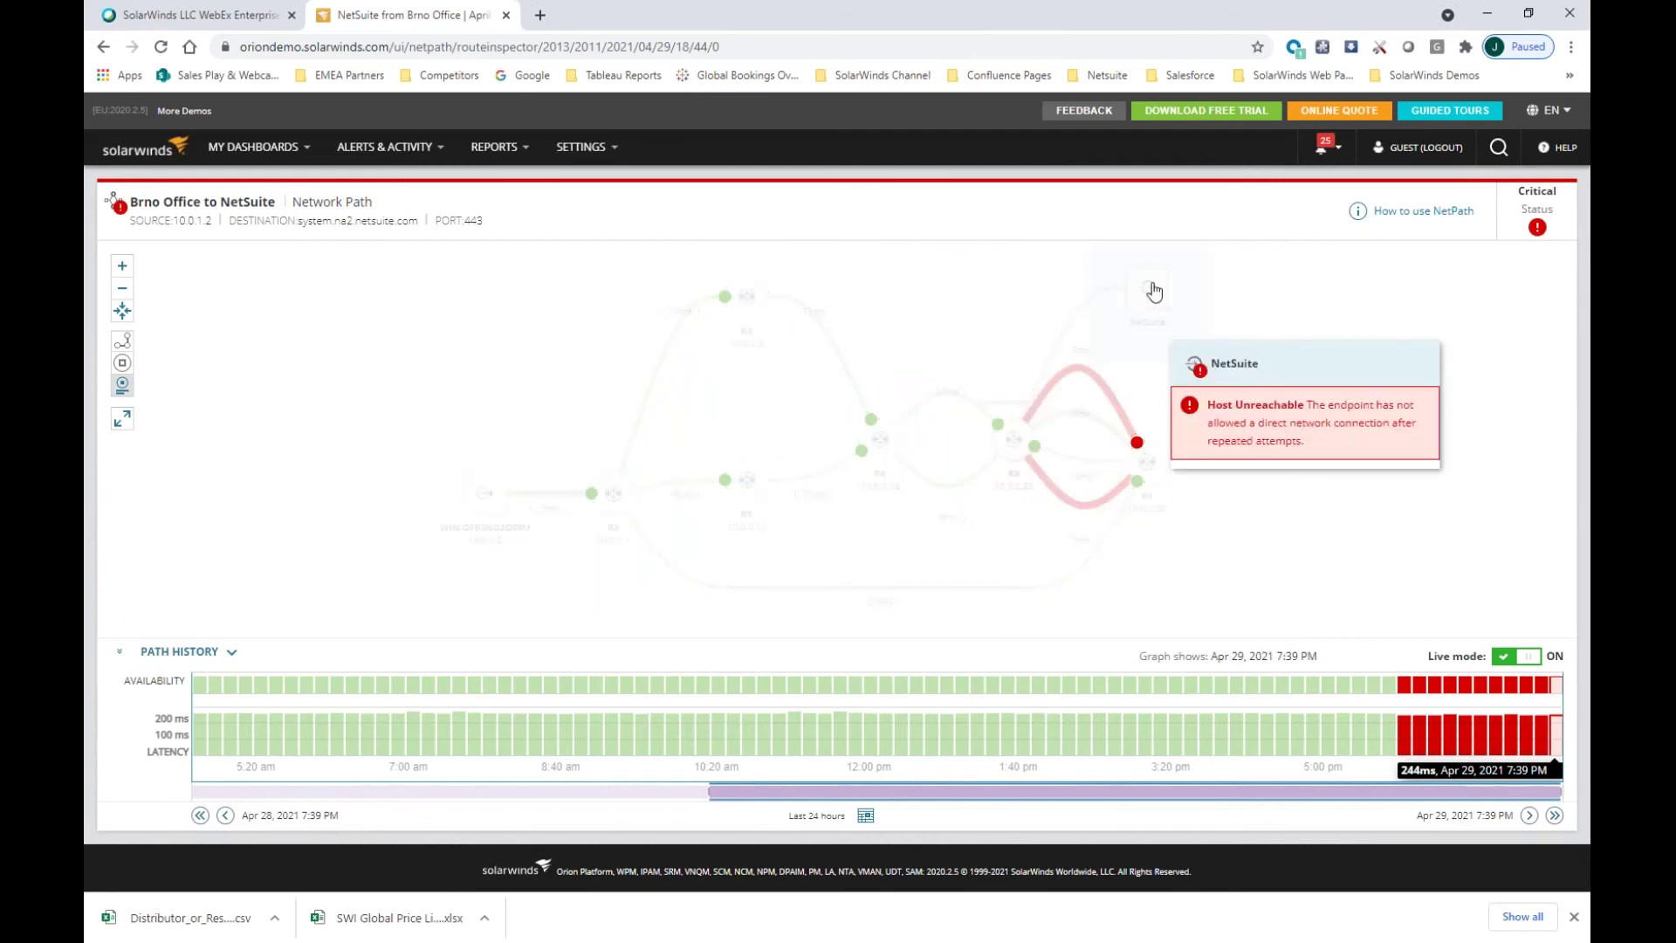
left_click(1151, 287)
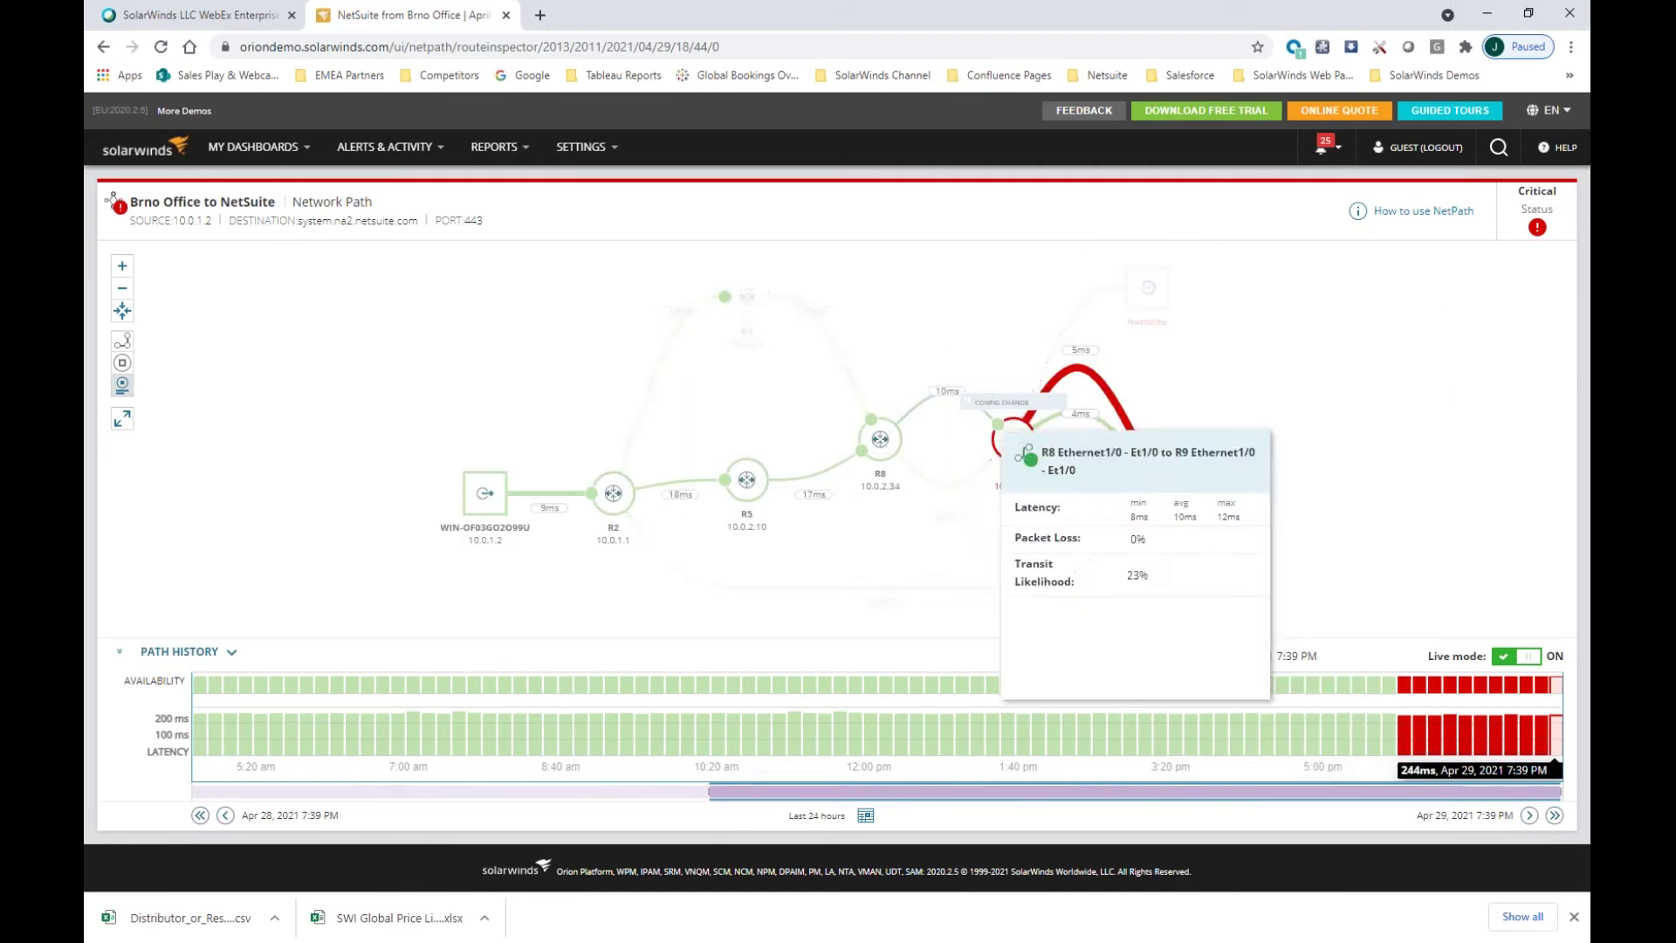
Open R9's config change and compare the current config with the earlier one for differing lines, closing the comparison when finished
mouse_move(1001, 409)
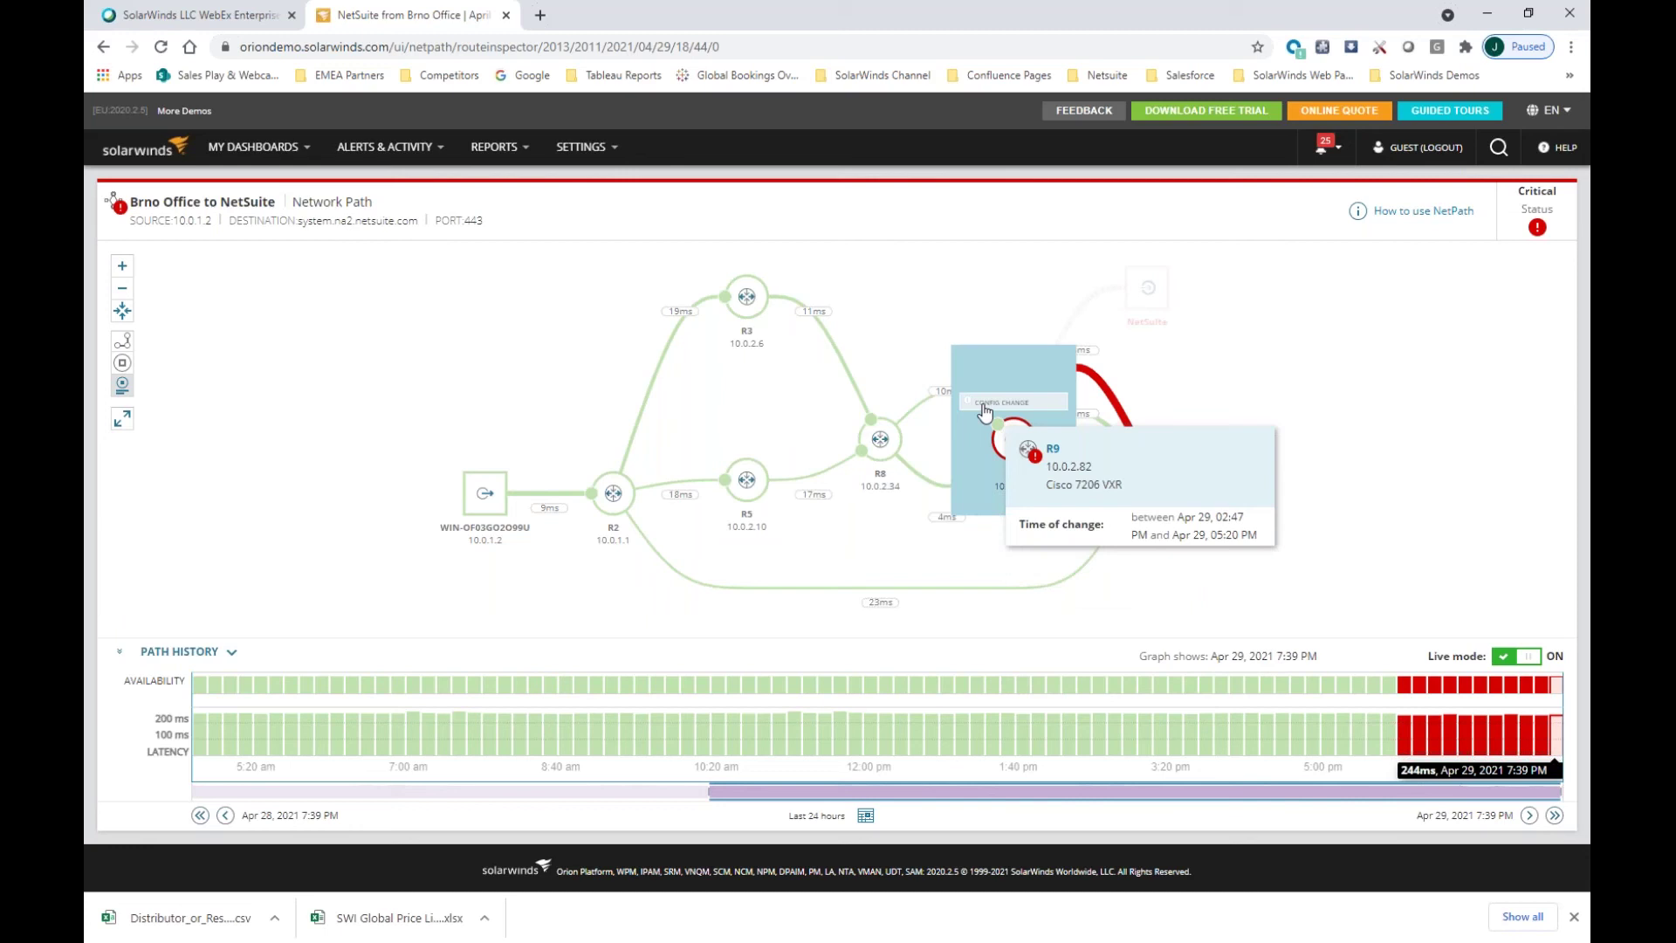
left_click(985, 406)
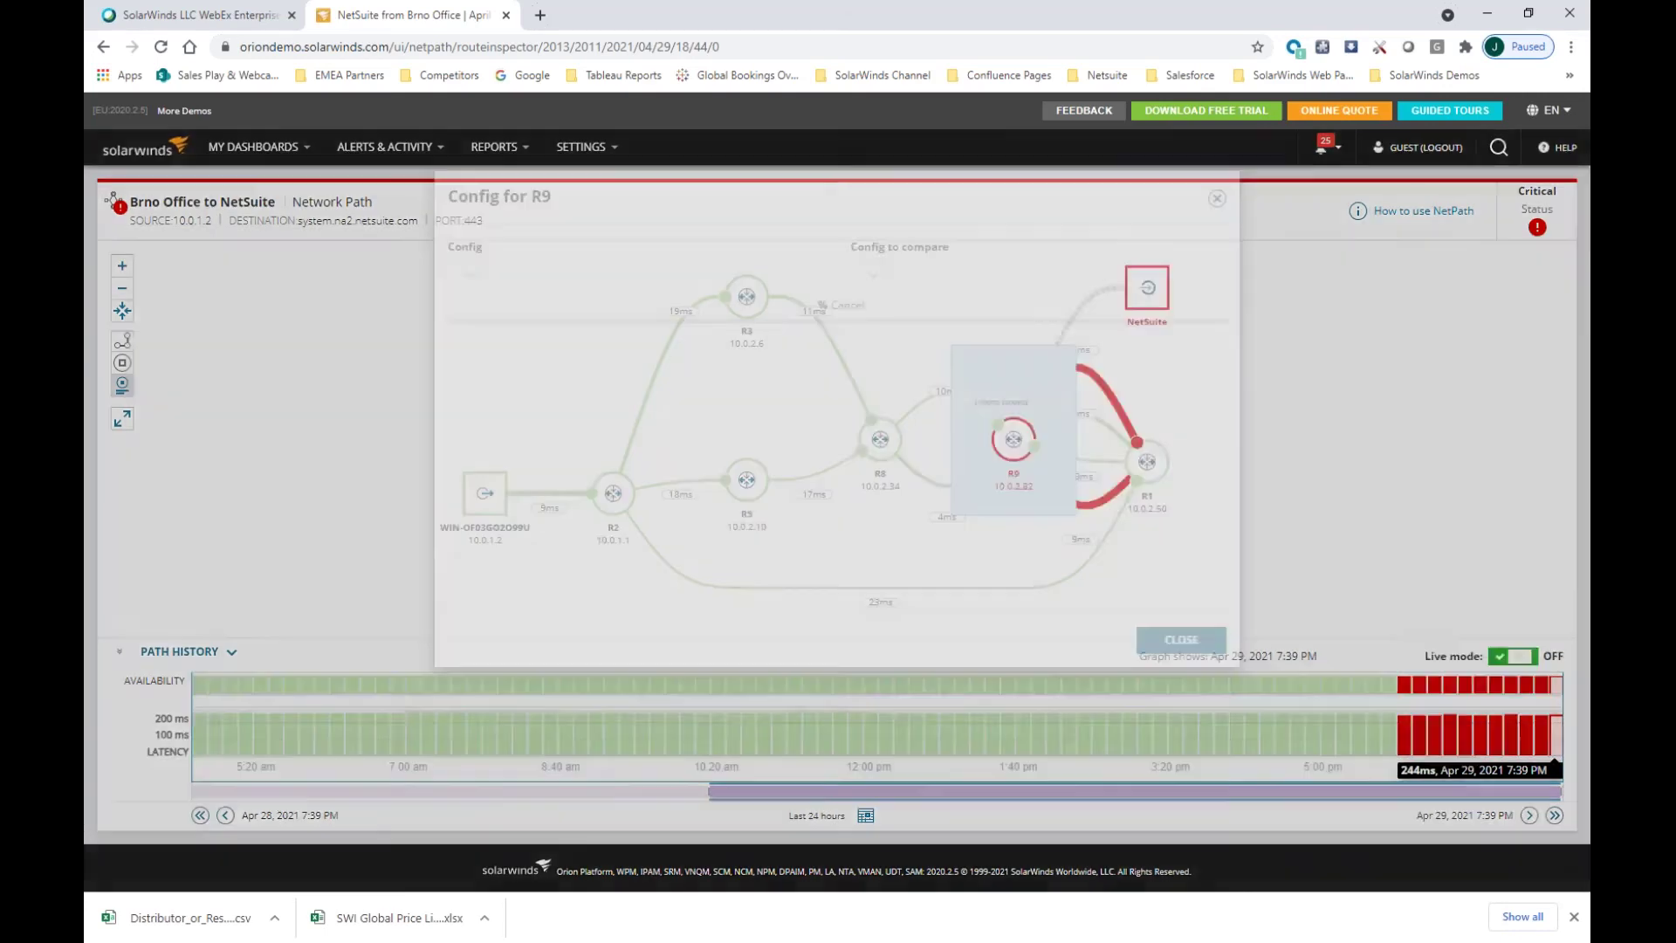
scroll(820, 442, "down", 15)
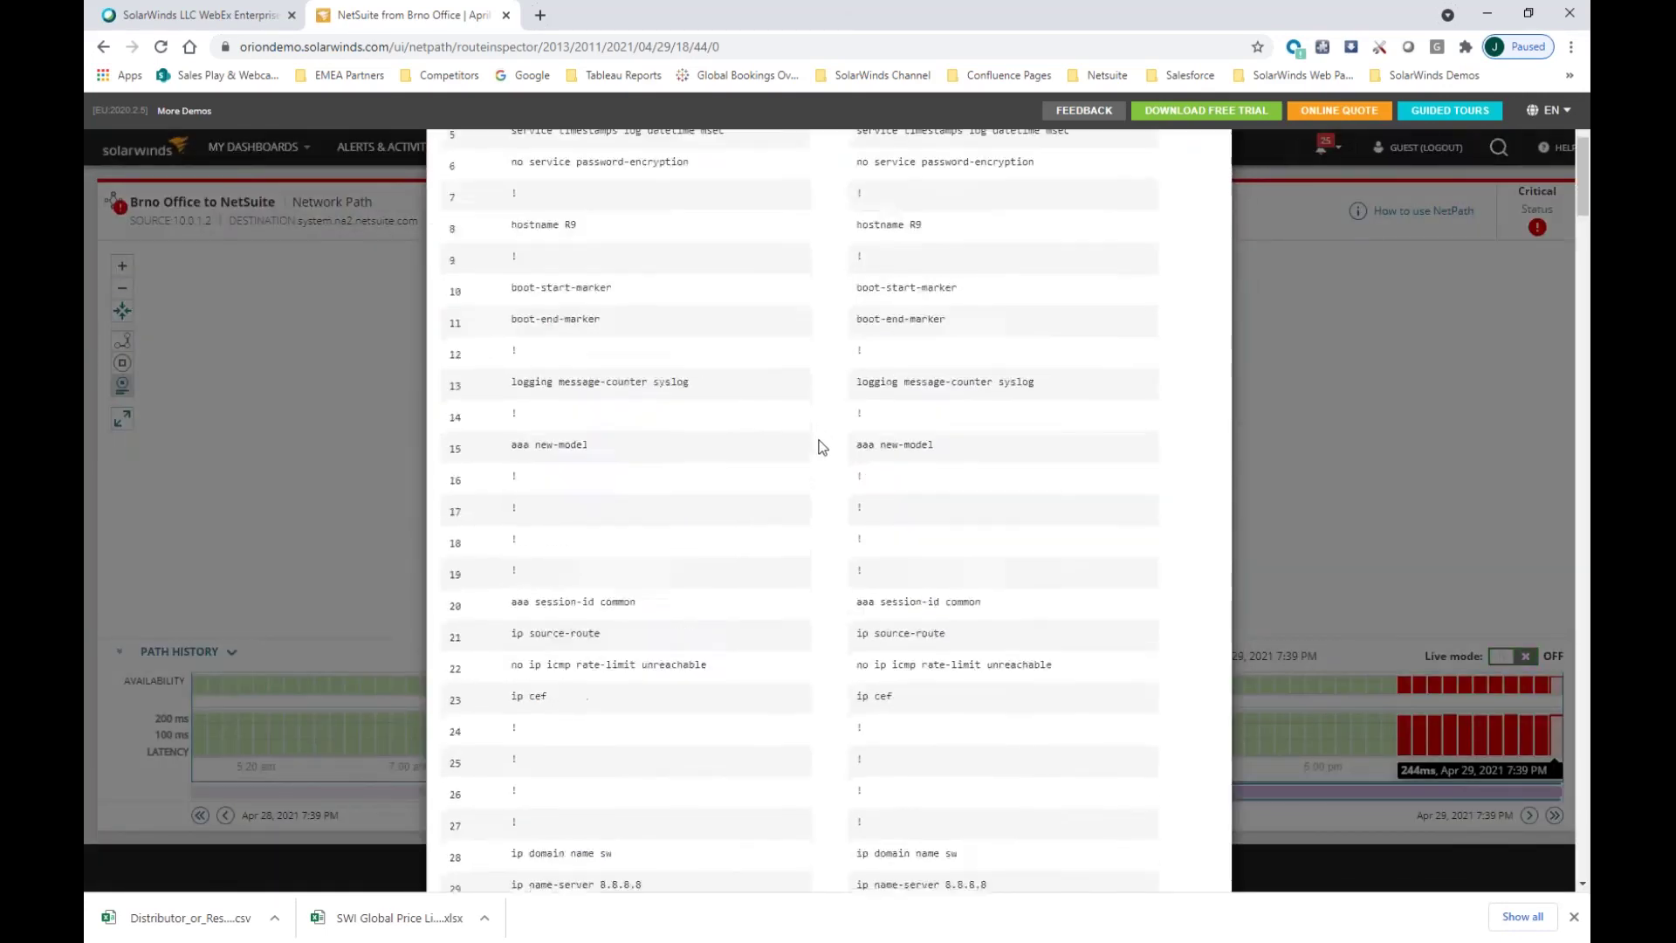
scroll(820, 446, "down", 20)
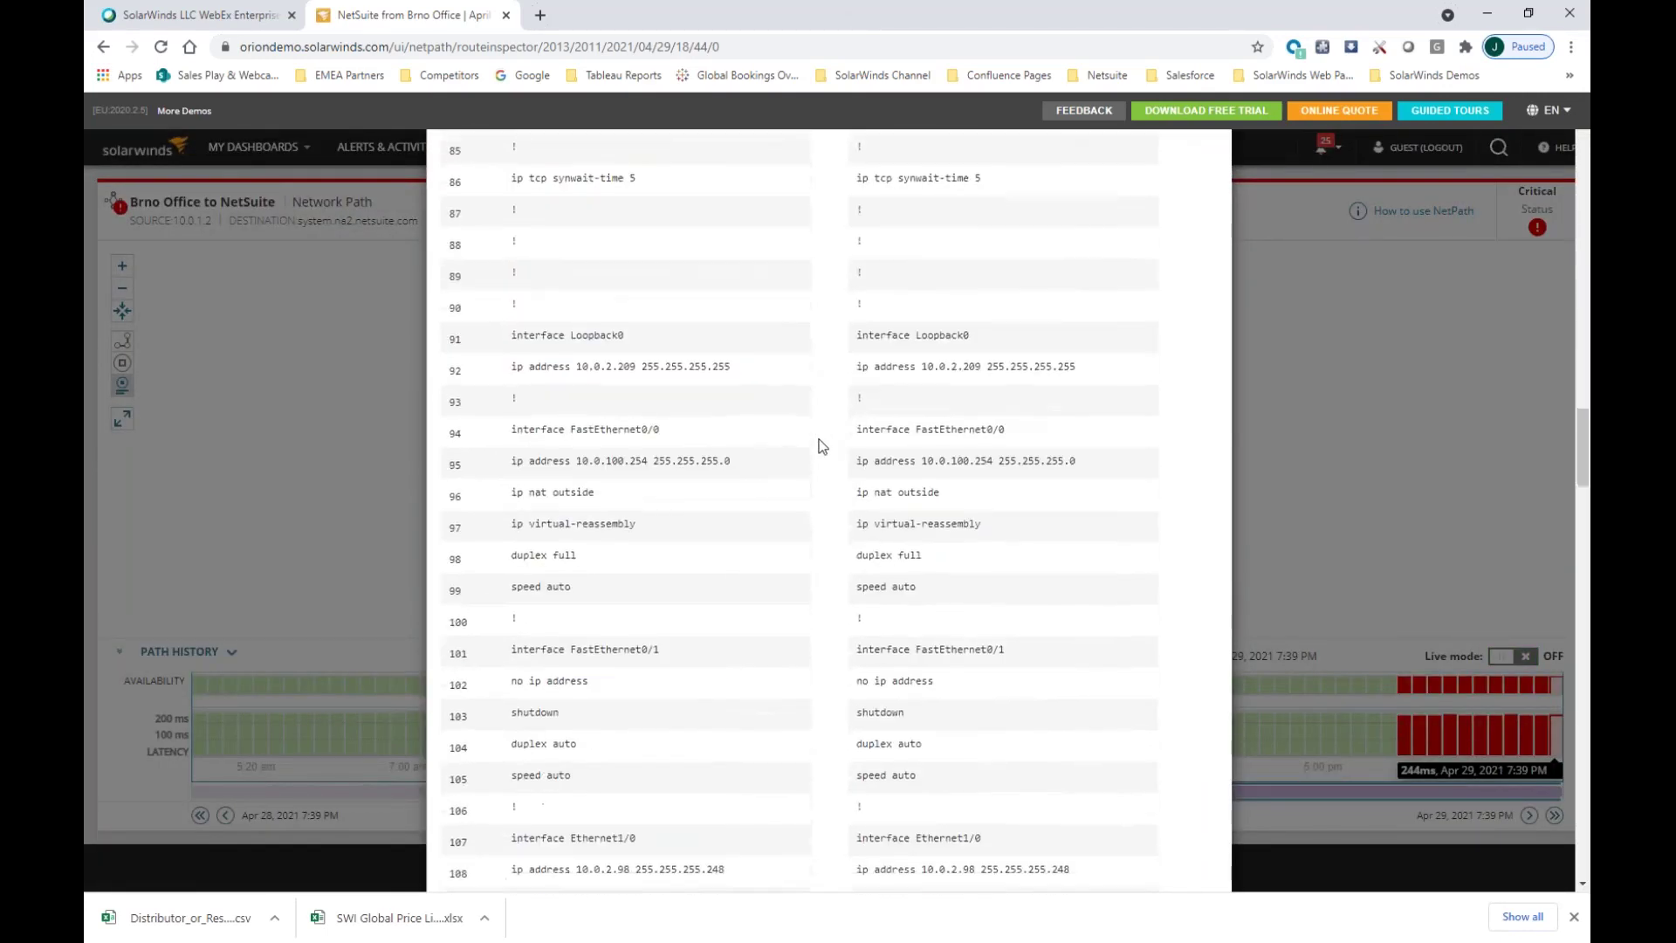
scroll(820, 446, "down", 16)
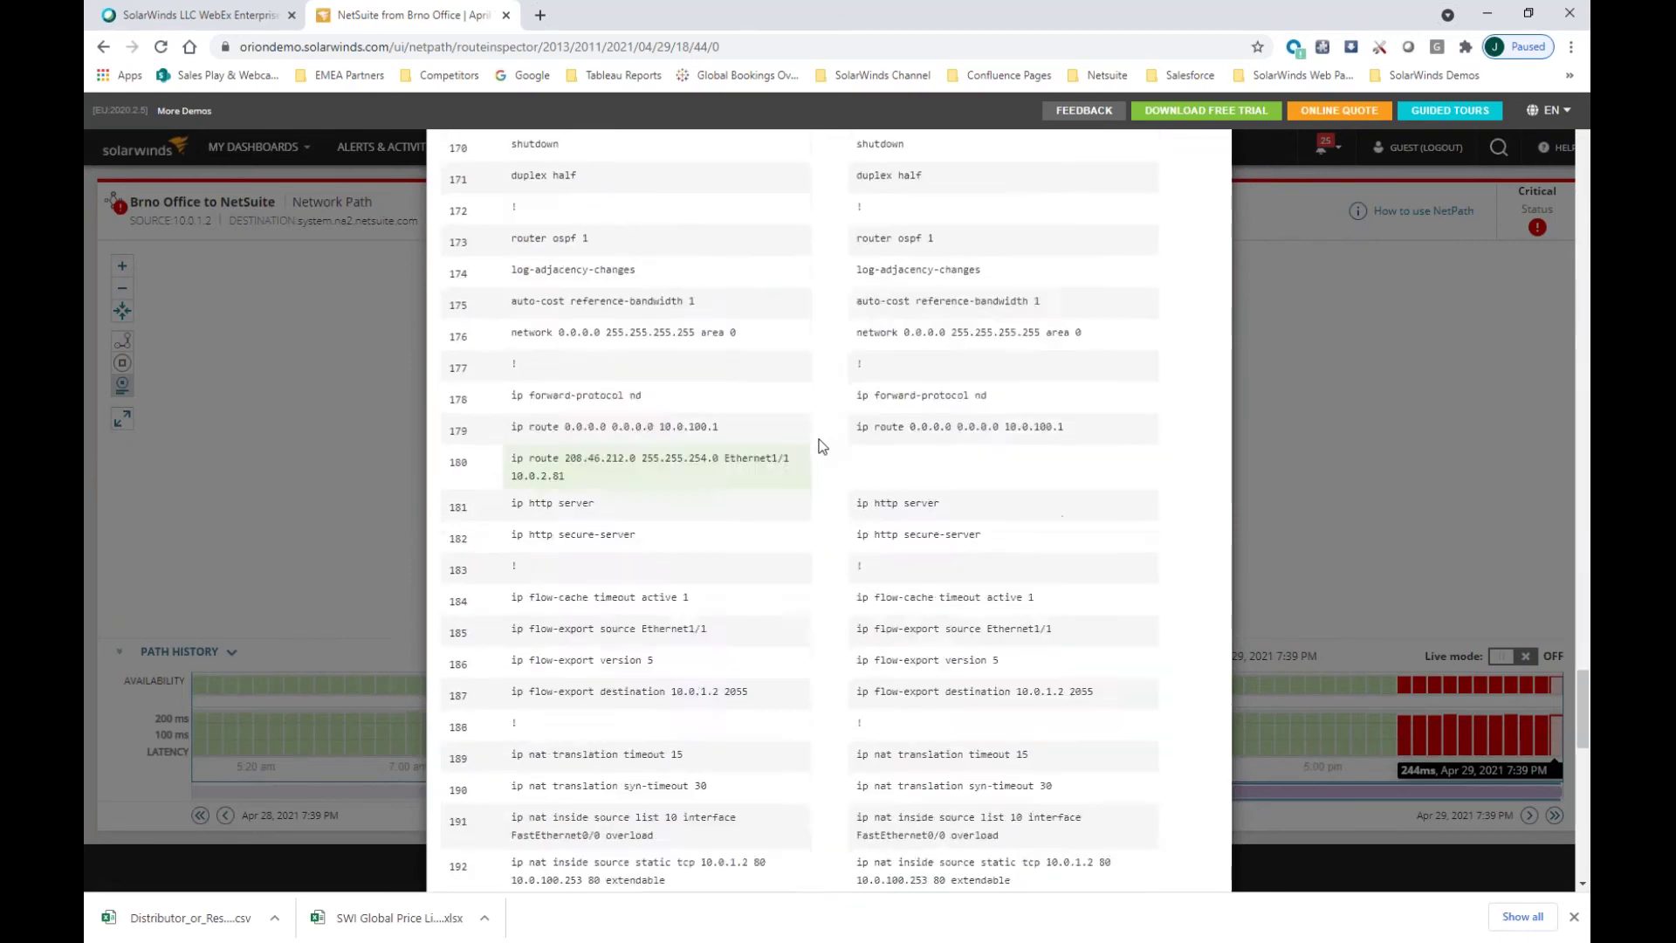
scroll(537, 657, "up", 6)
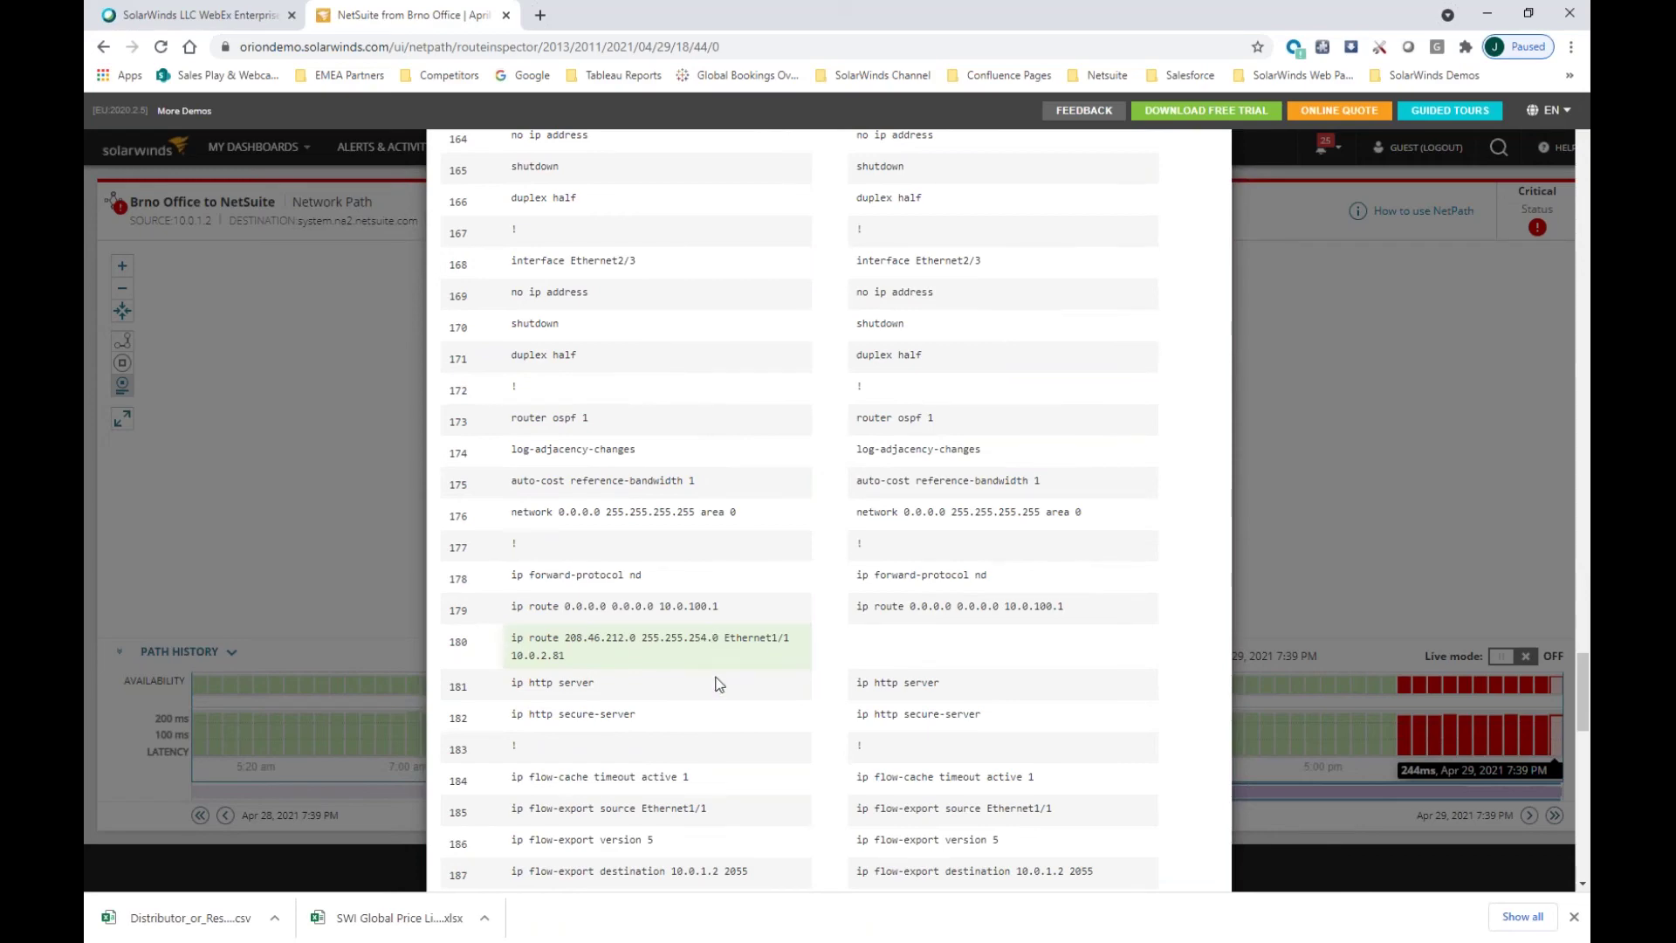
scroll(718, 684, "up", 20)
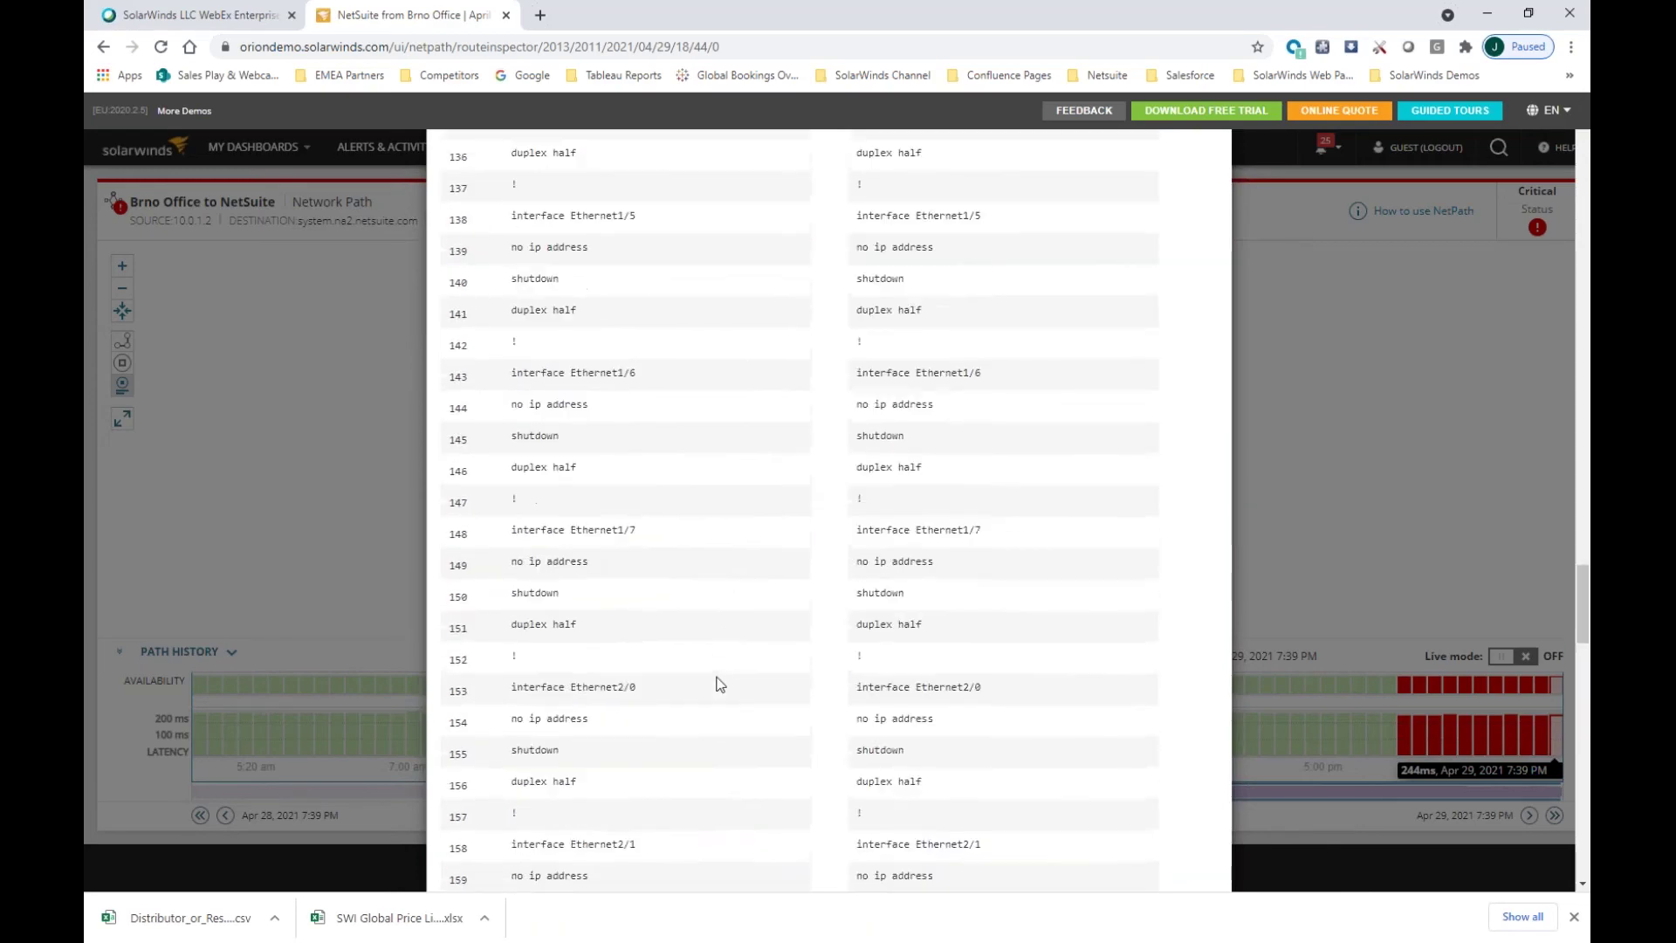
scroll(719, 683, "up", 15)
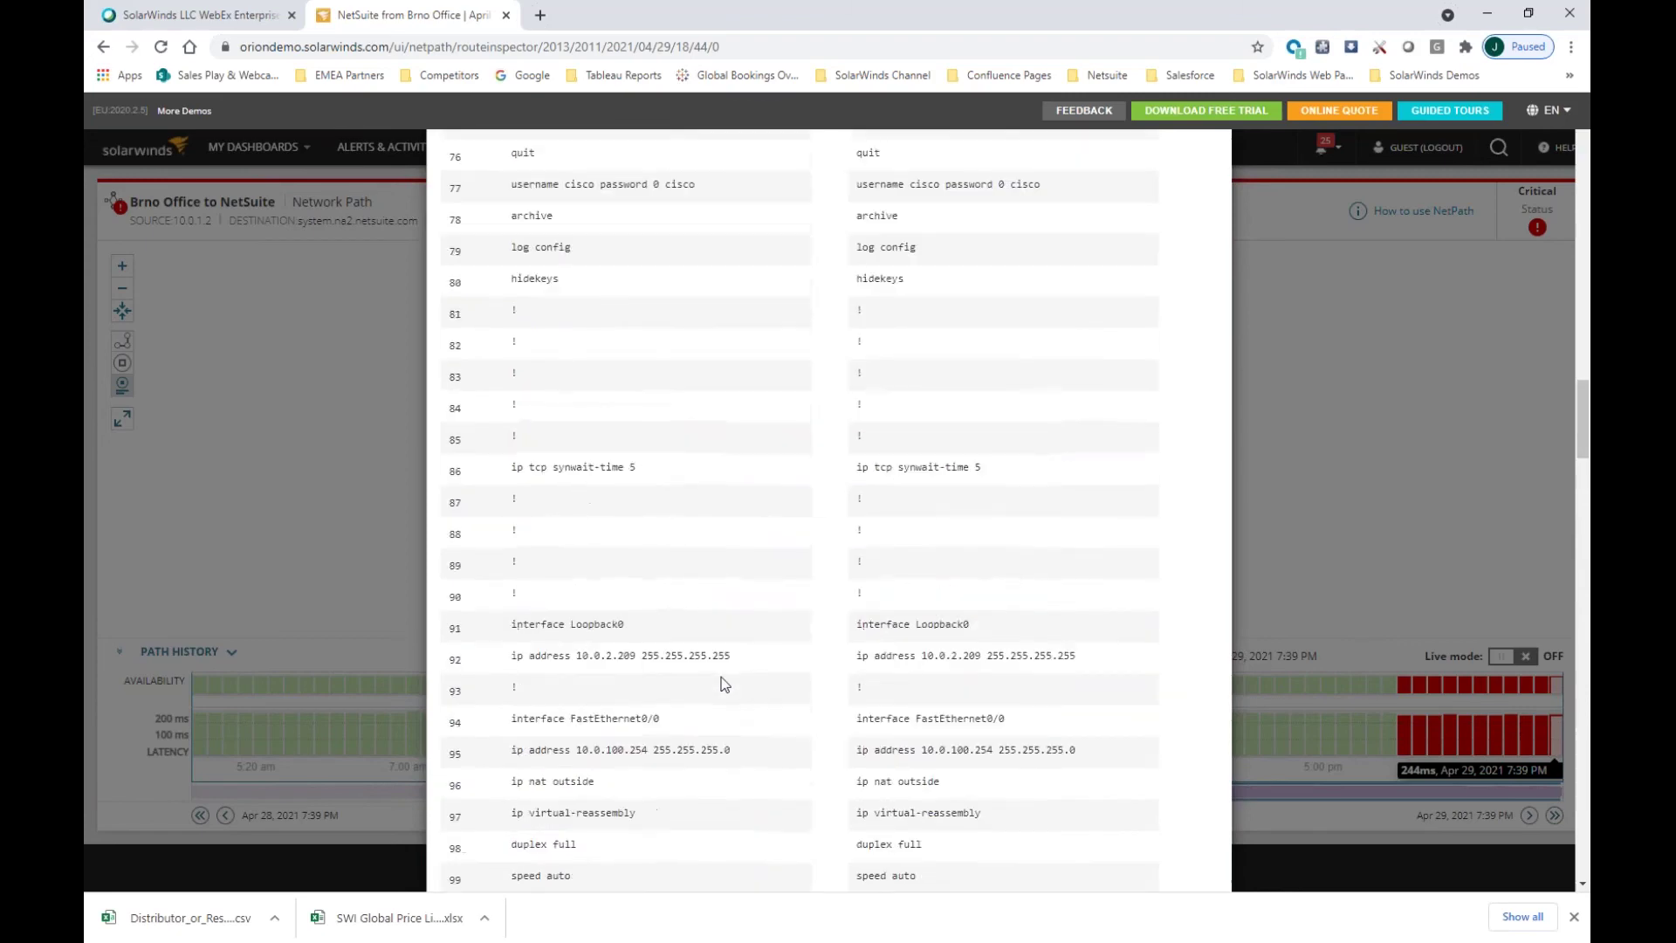
scroll(721, 680, "up", 15)
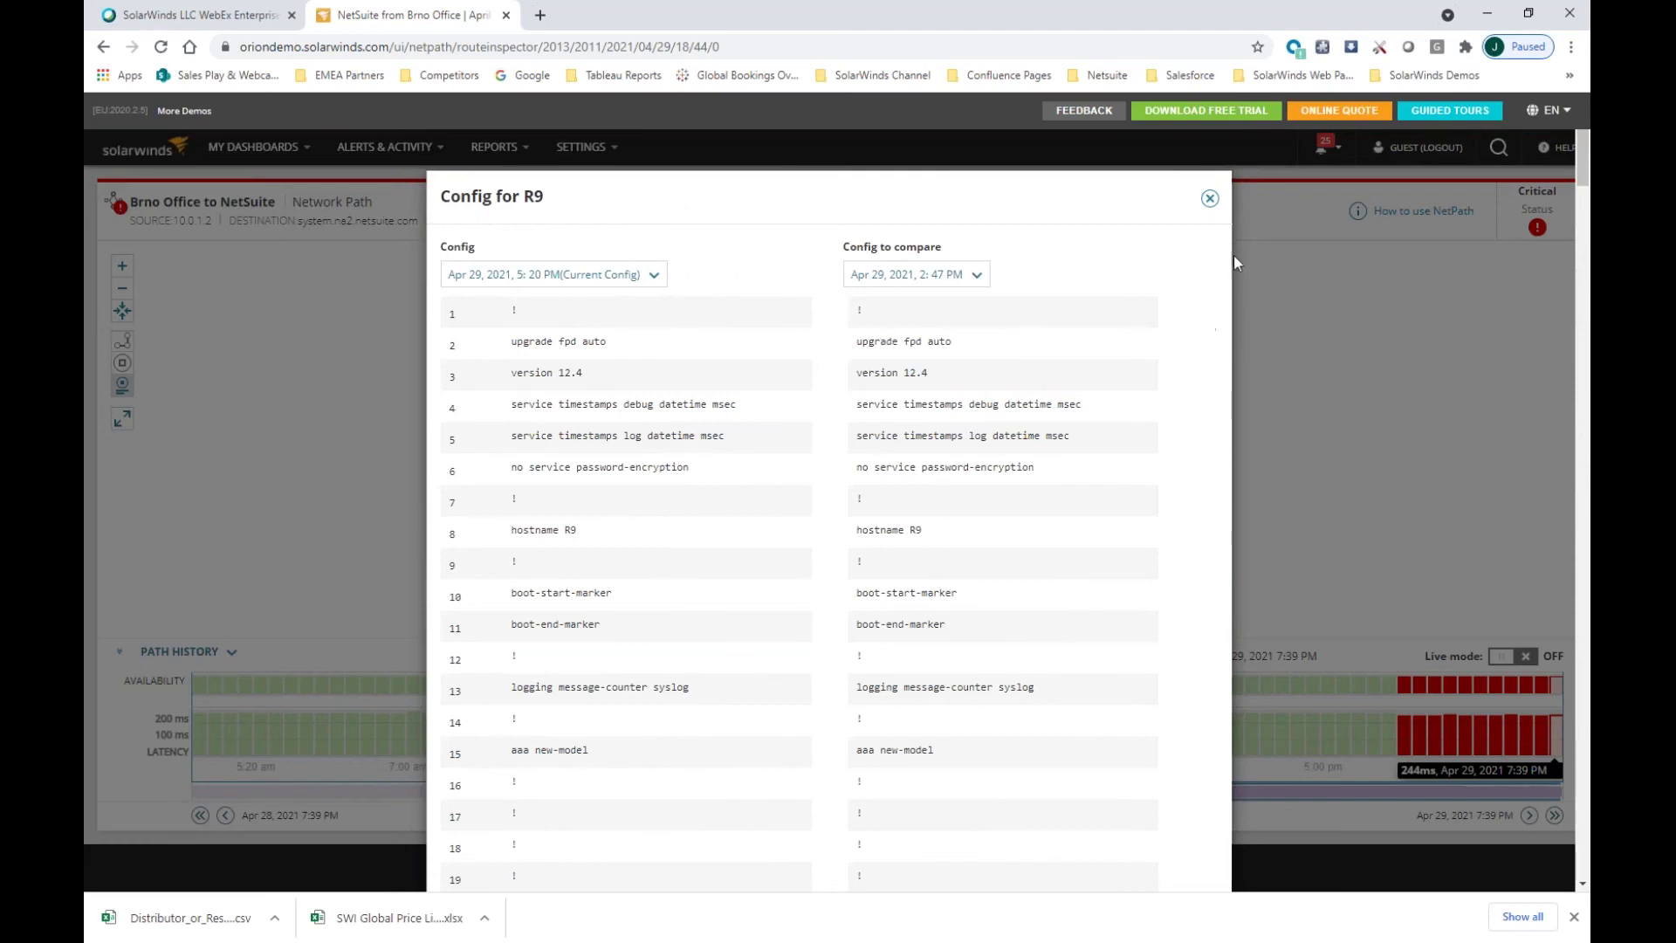
left_click(1211, 200)
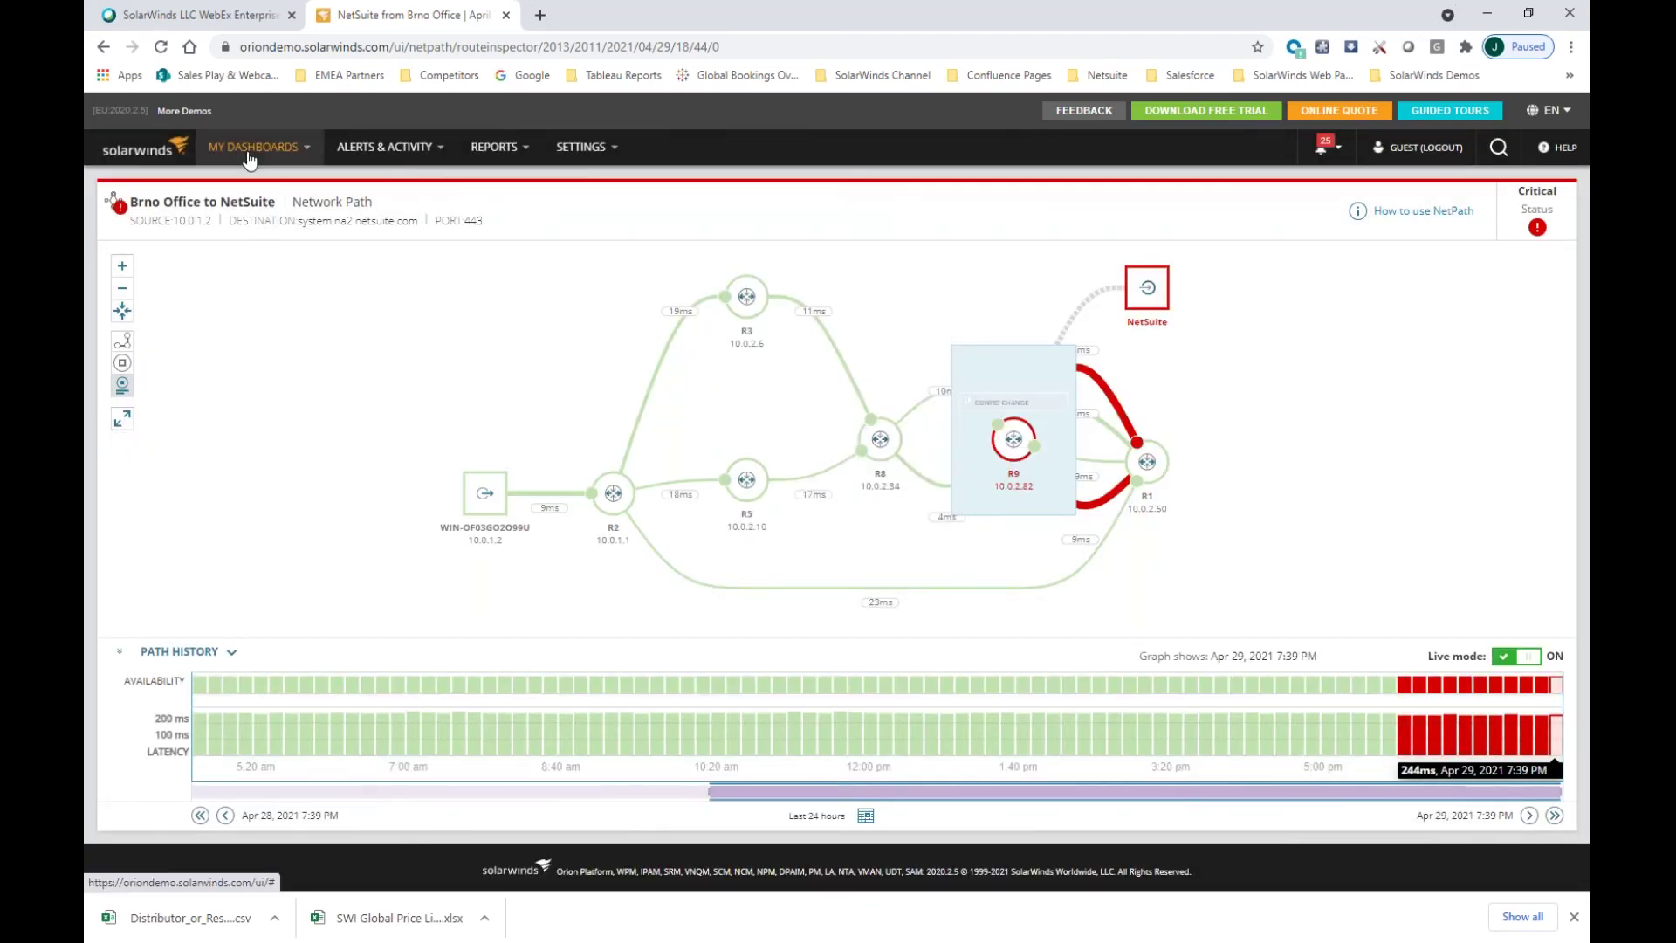
Open the Databases Summary dashboard
mouse_move(250, 159)
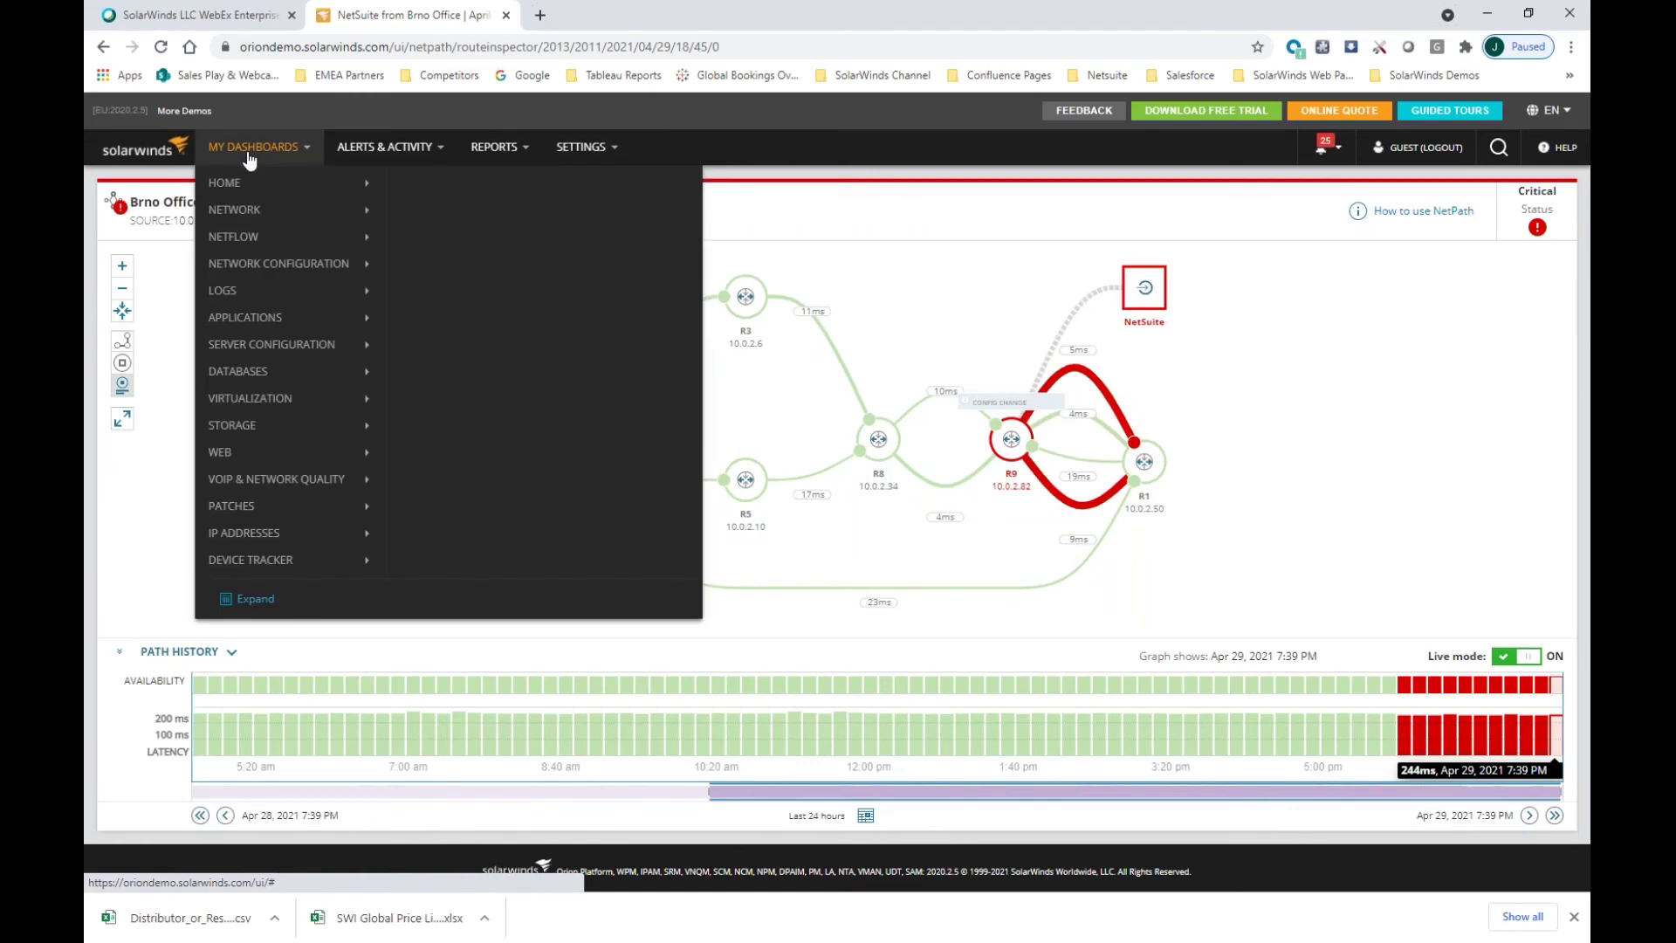
mouse_move(239, 372)
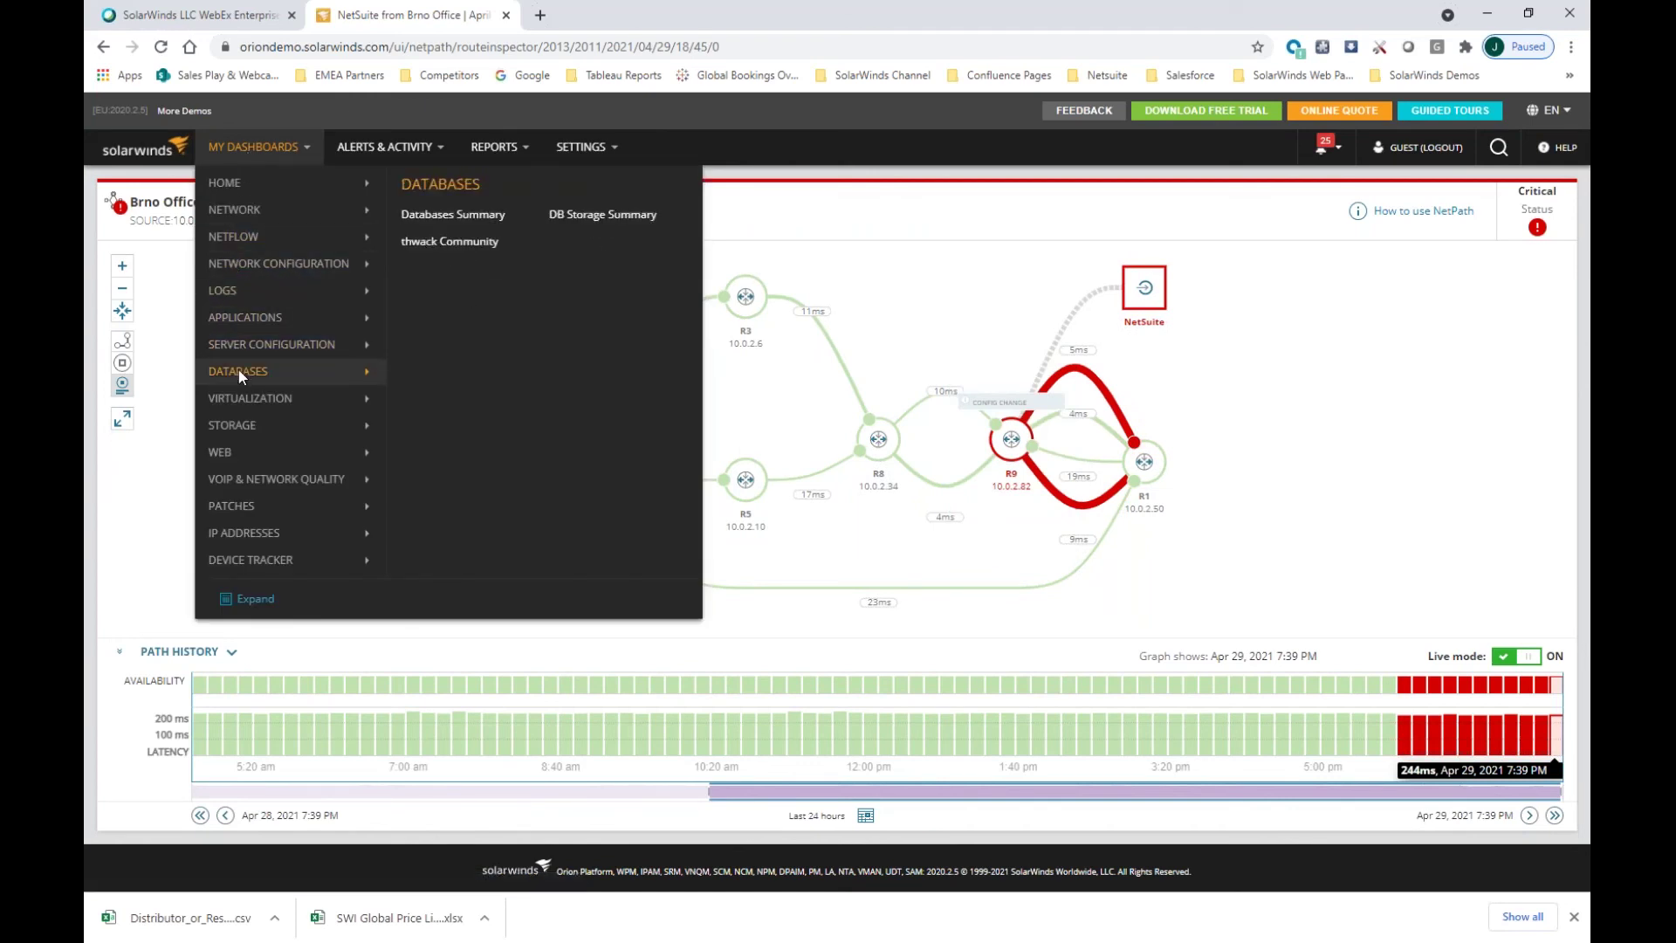
left_click(495, 214)
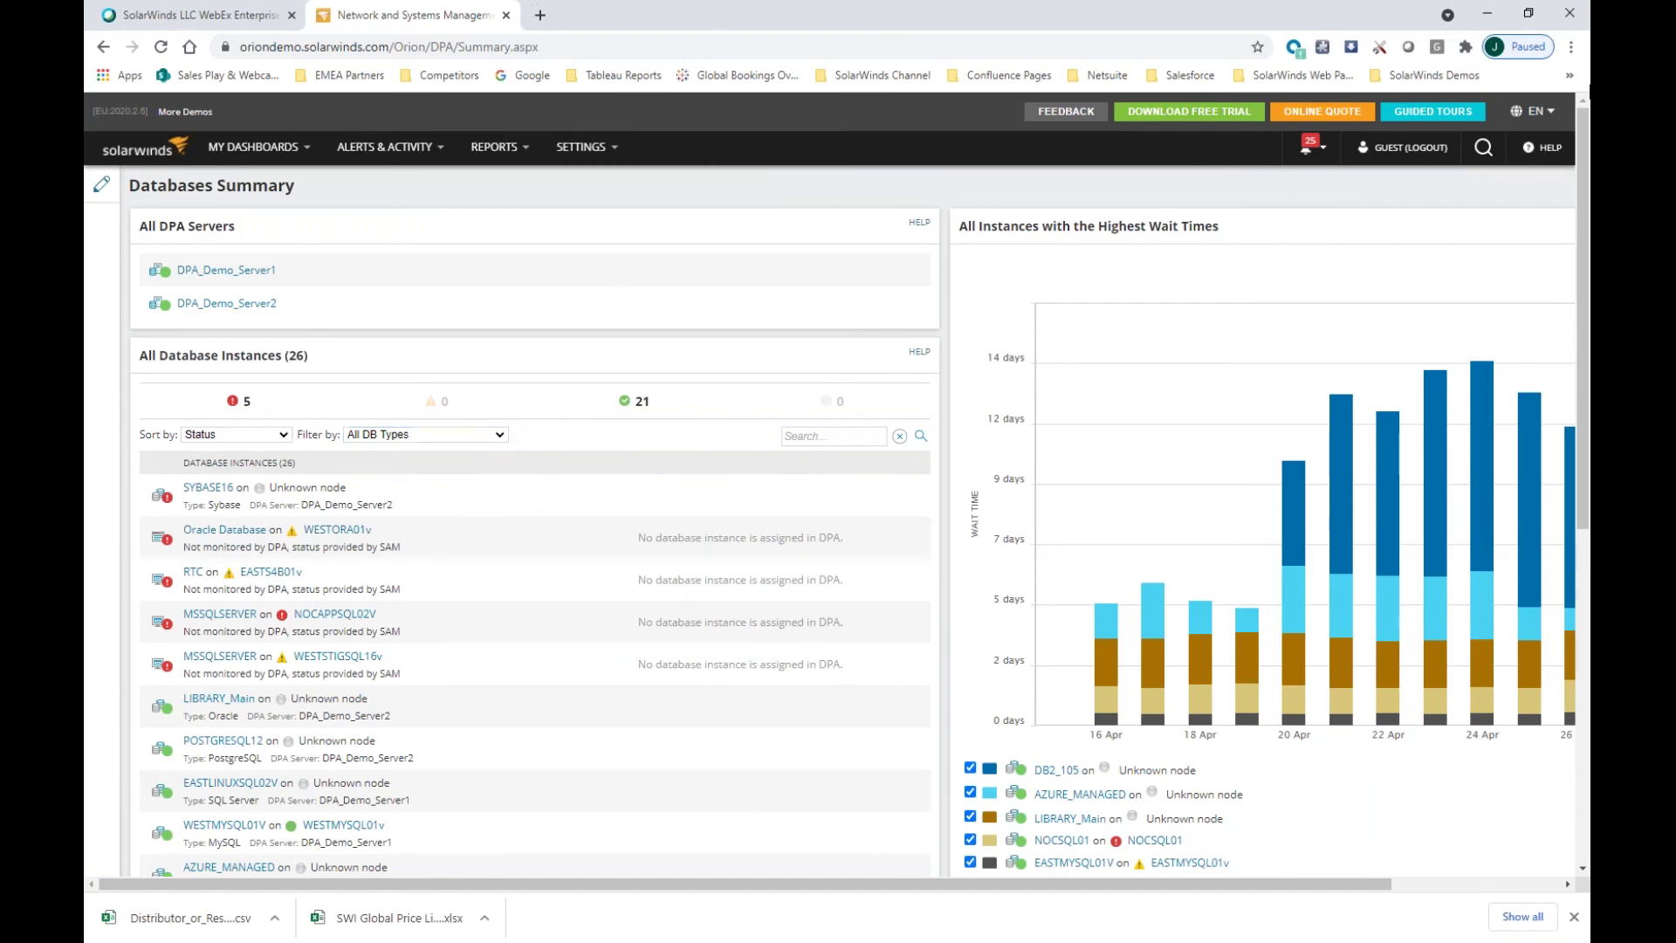
Reduce the browser zoom to 80% for the Databases Summary page
left_click(1572, 48)
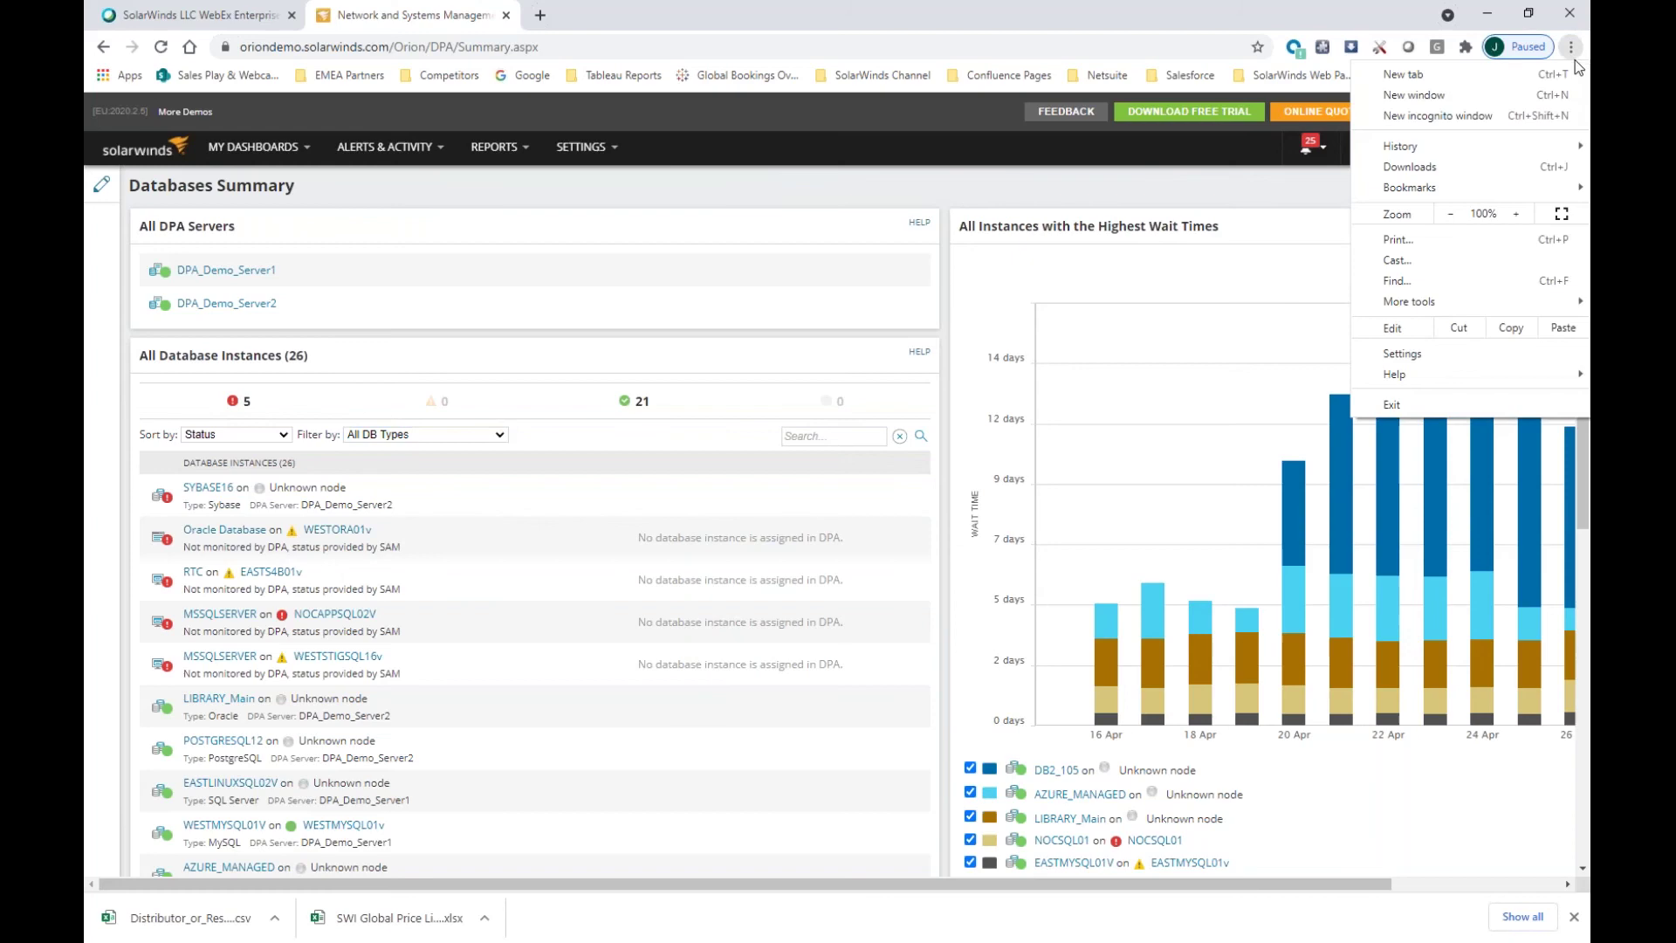
left_click(1450, 215)
left_click(1450, 214)
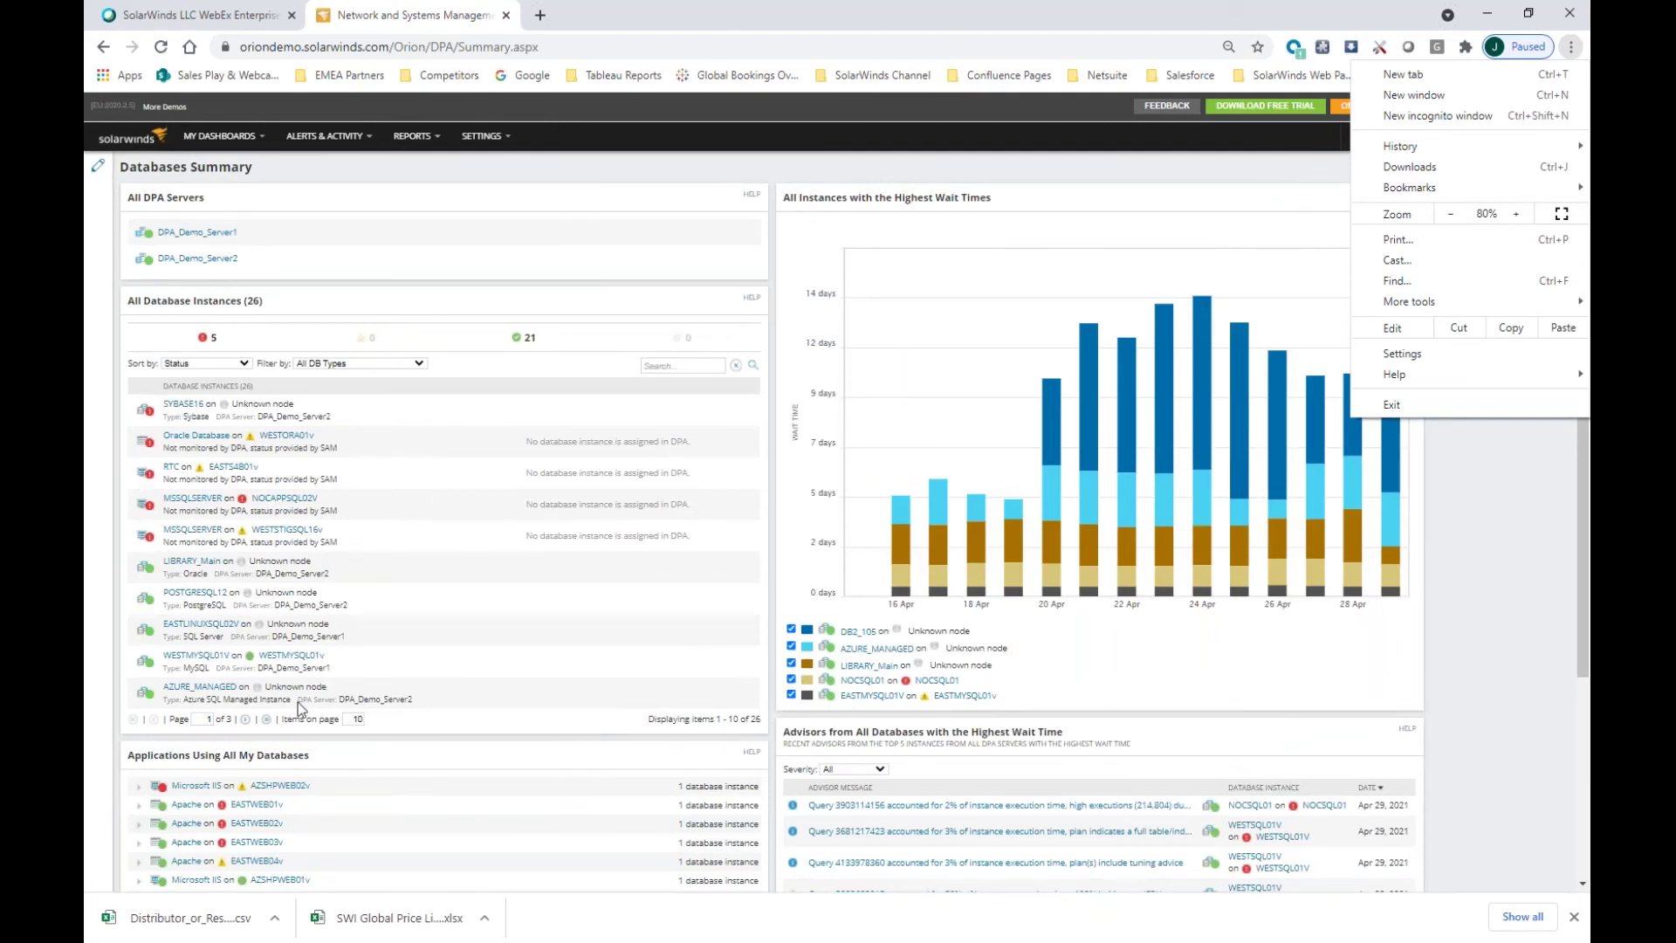
left_click(1254, 159)
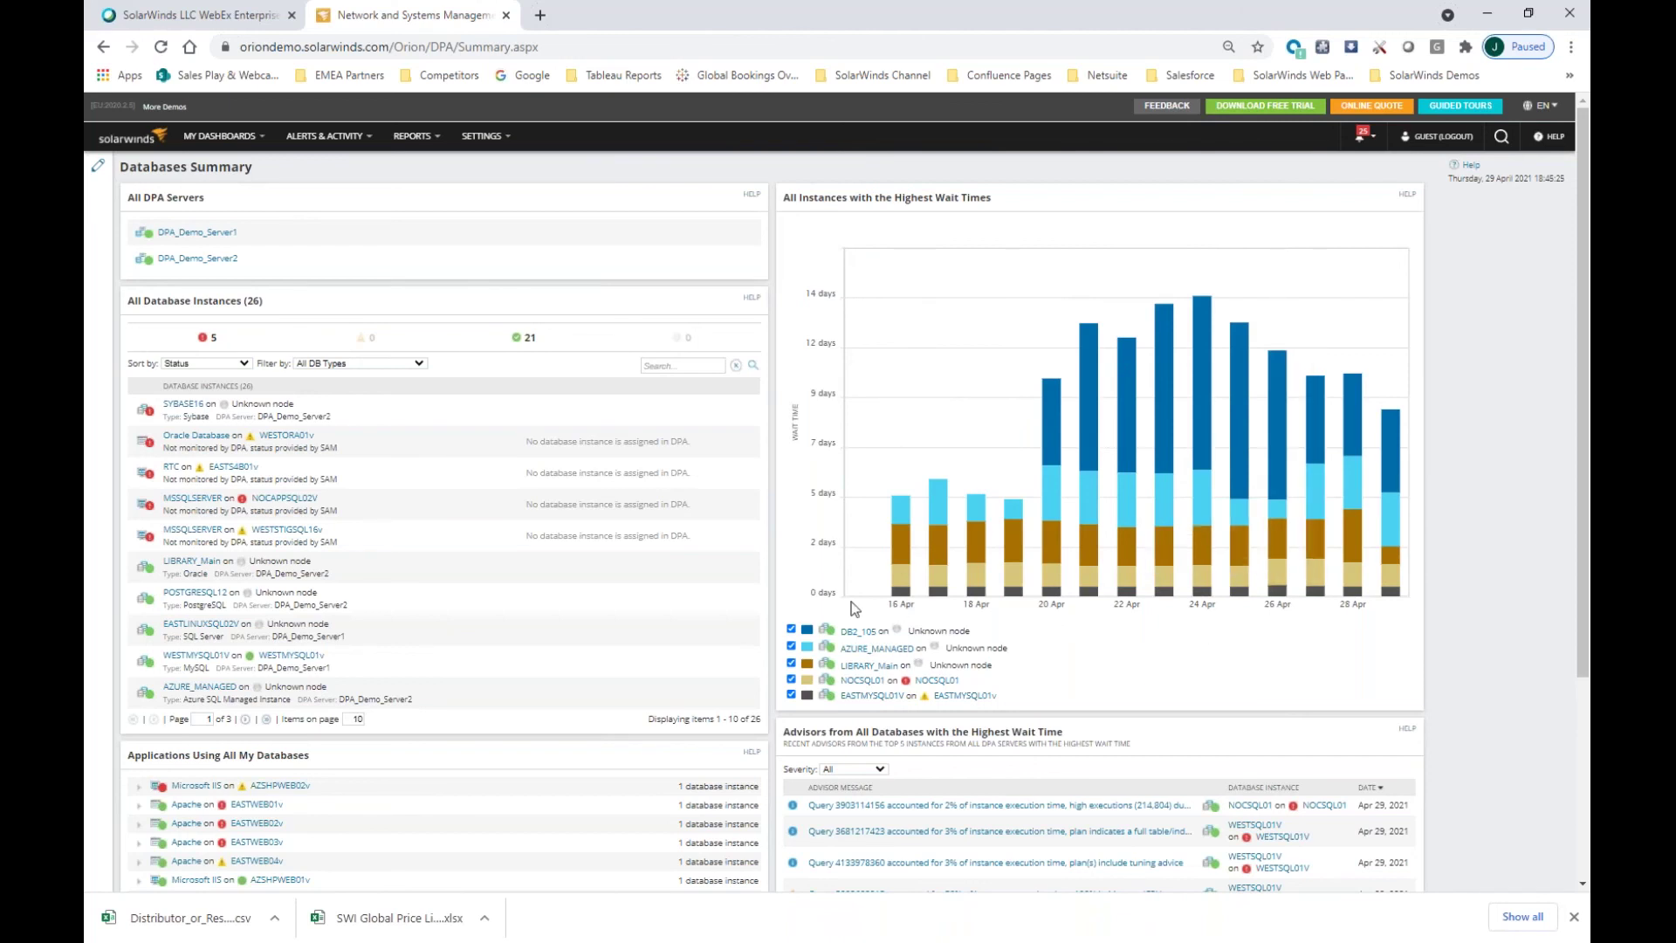
Open the Database Performance Analyzer demo and compare its highest wait time chart with the one in Databases Summary
left_click(162, 108)
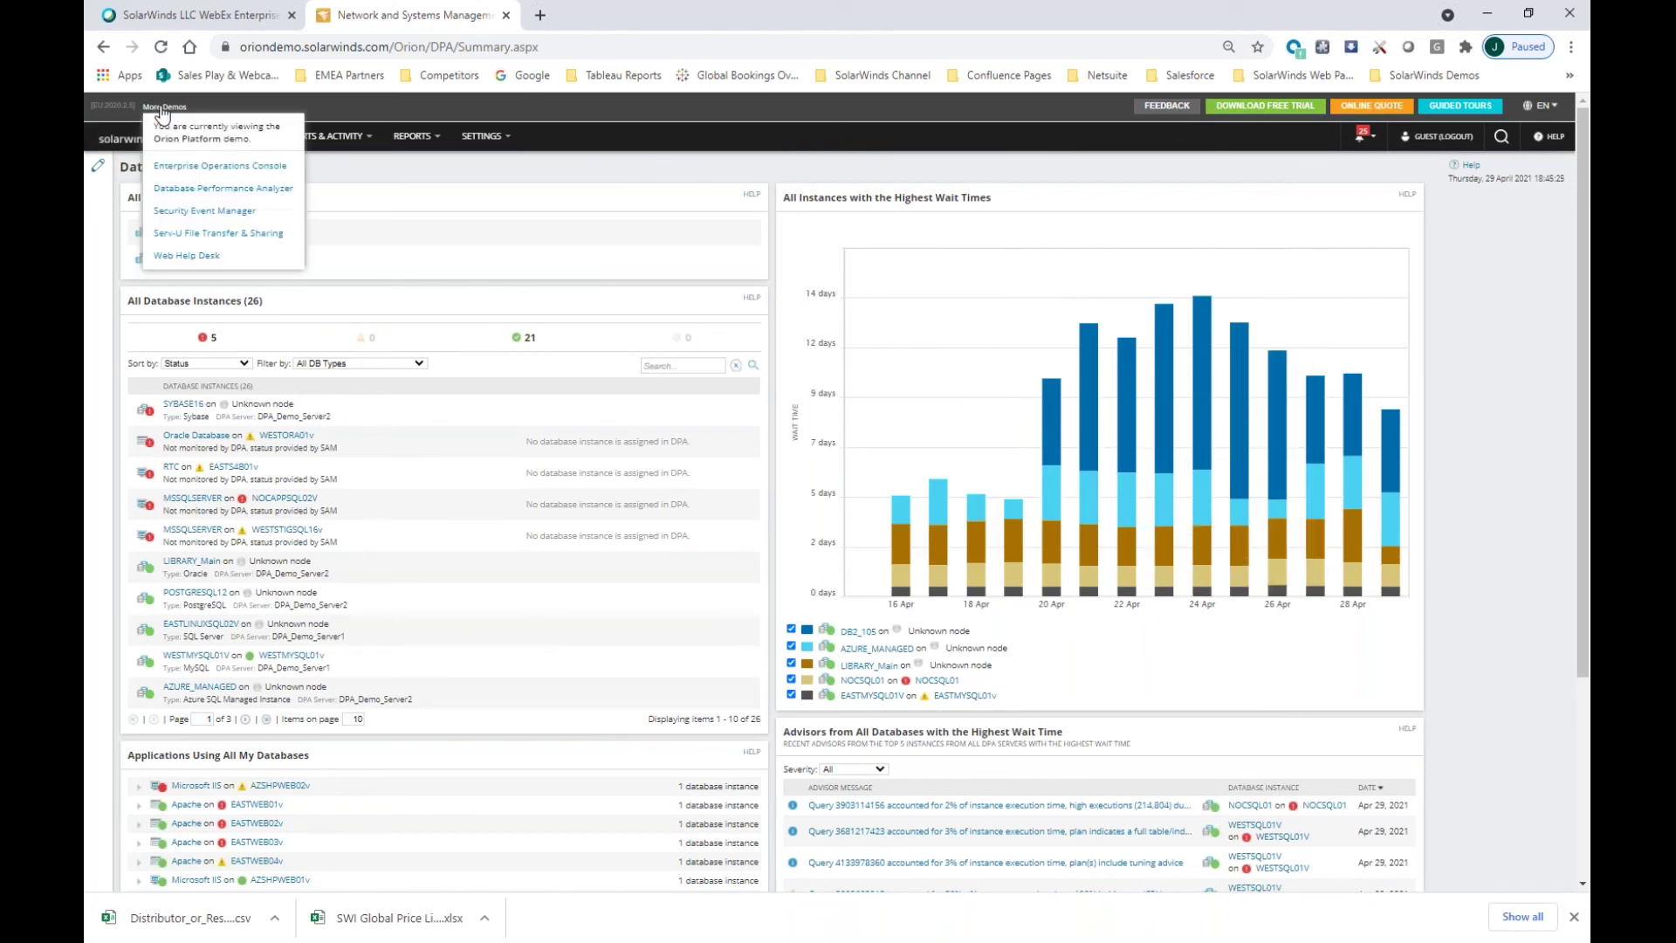
left_click(185, 189)
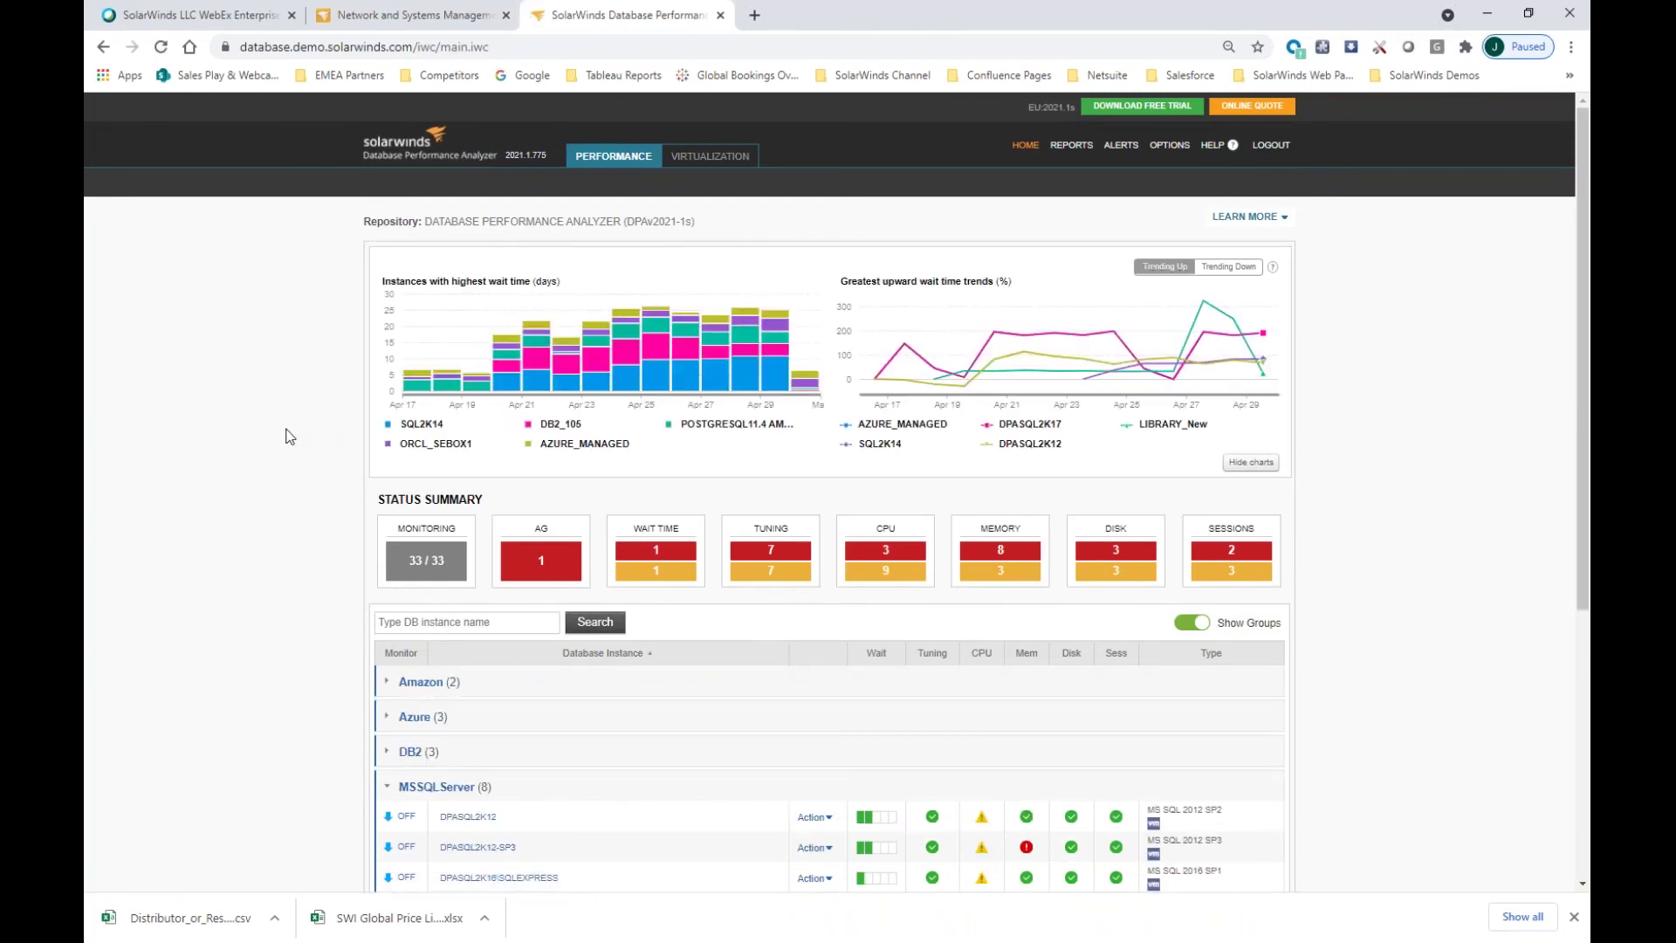
mouse_move(536, 349)
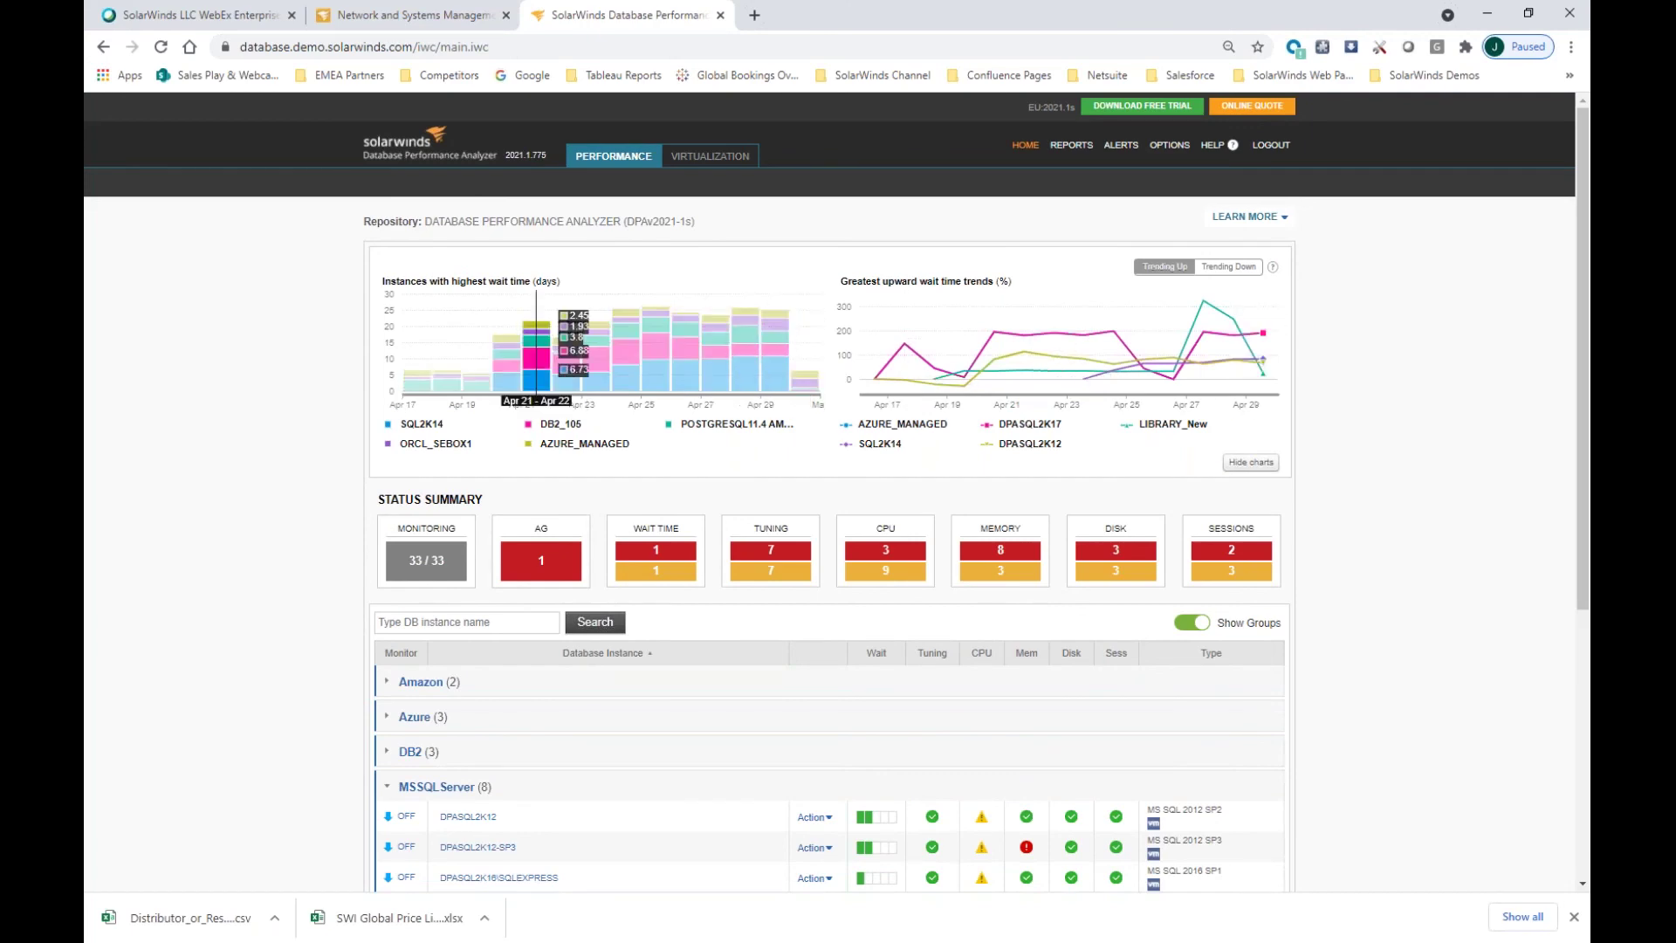
left_click(463, 18)
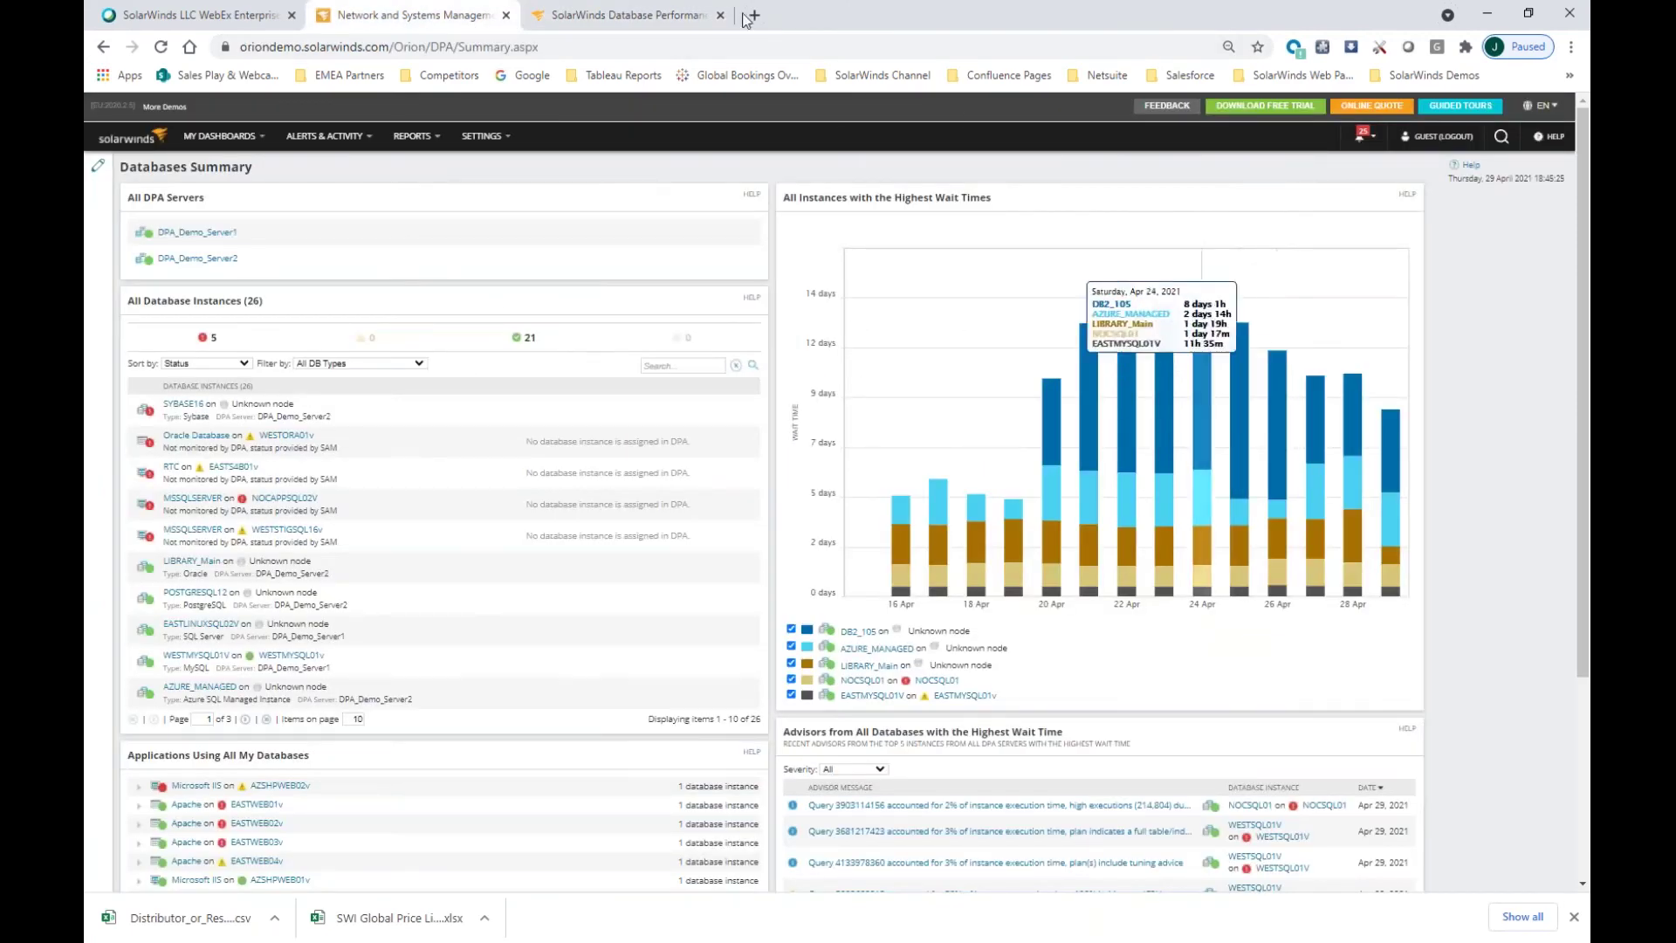
left_click(646, 16)
Collapse the MSSQLServer group in the database instance list
scroll(234, 615, "down", 1)
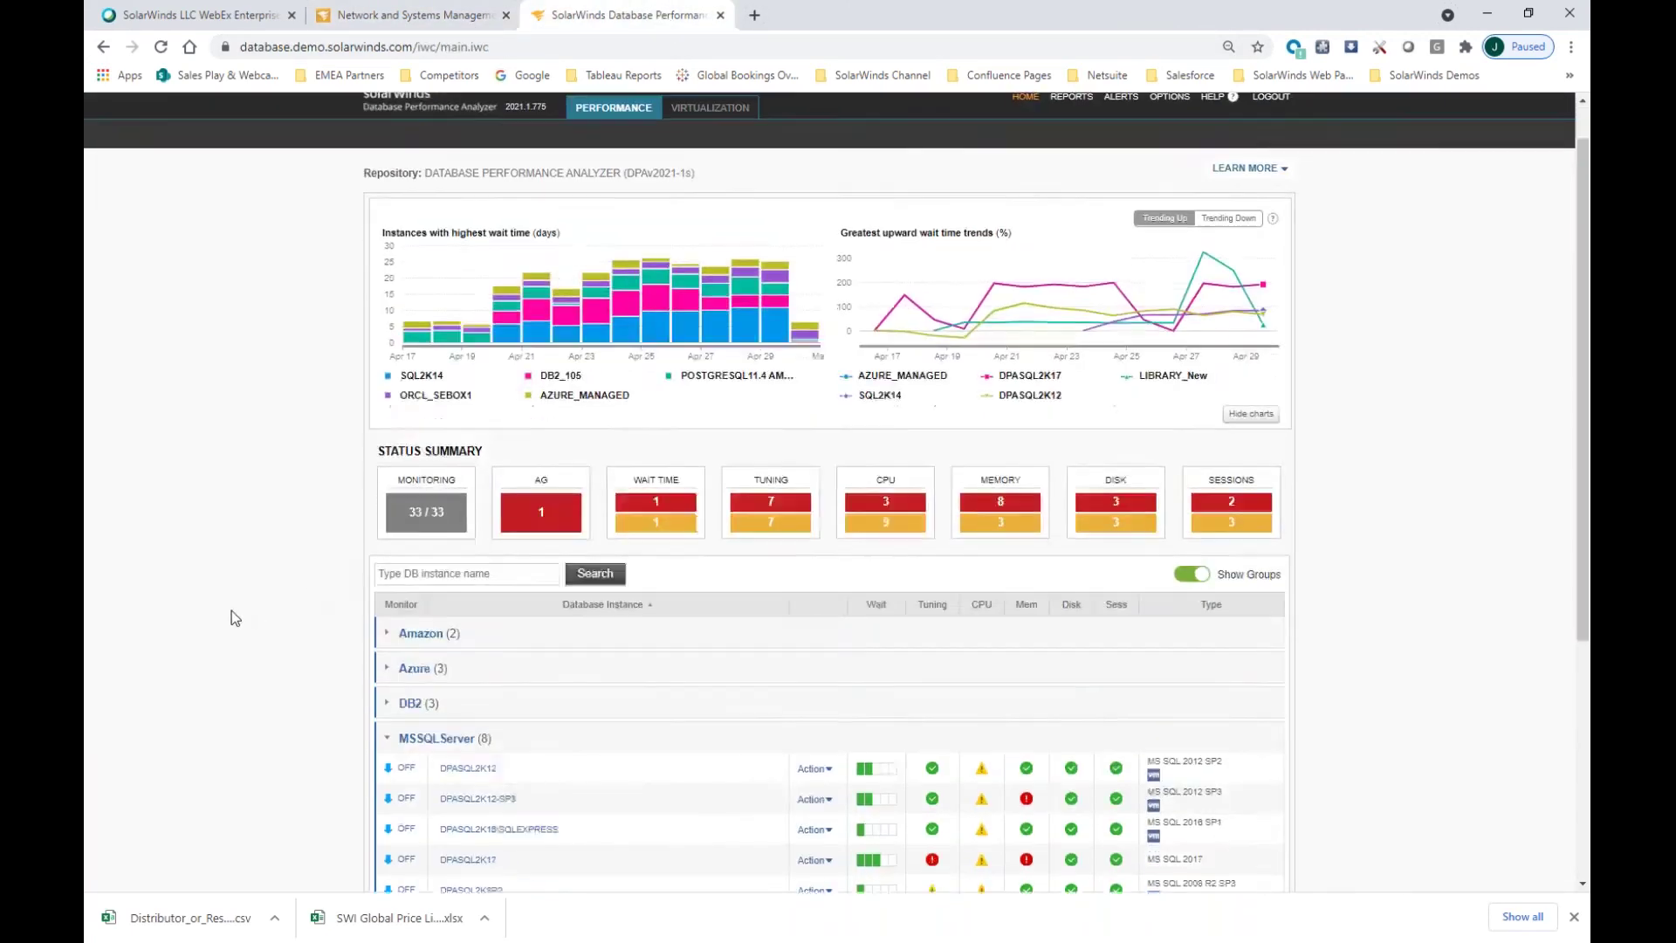
scroll(232, 616, "down", 3)
left_click(389, 516)
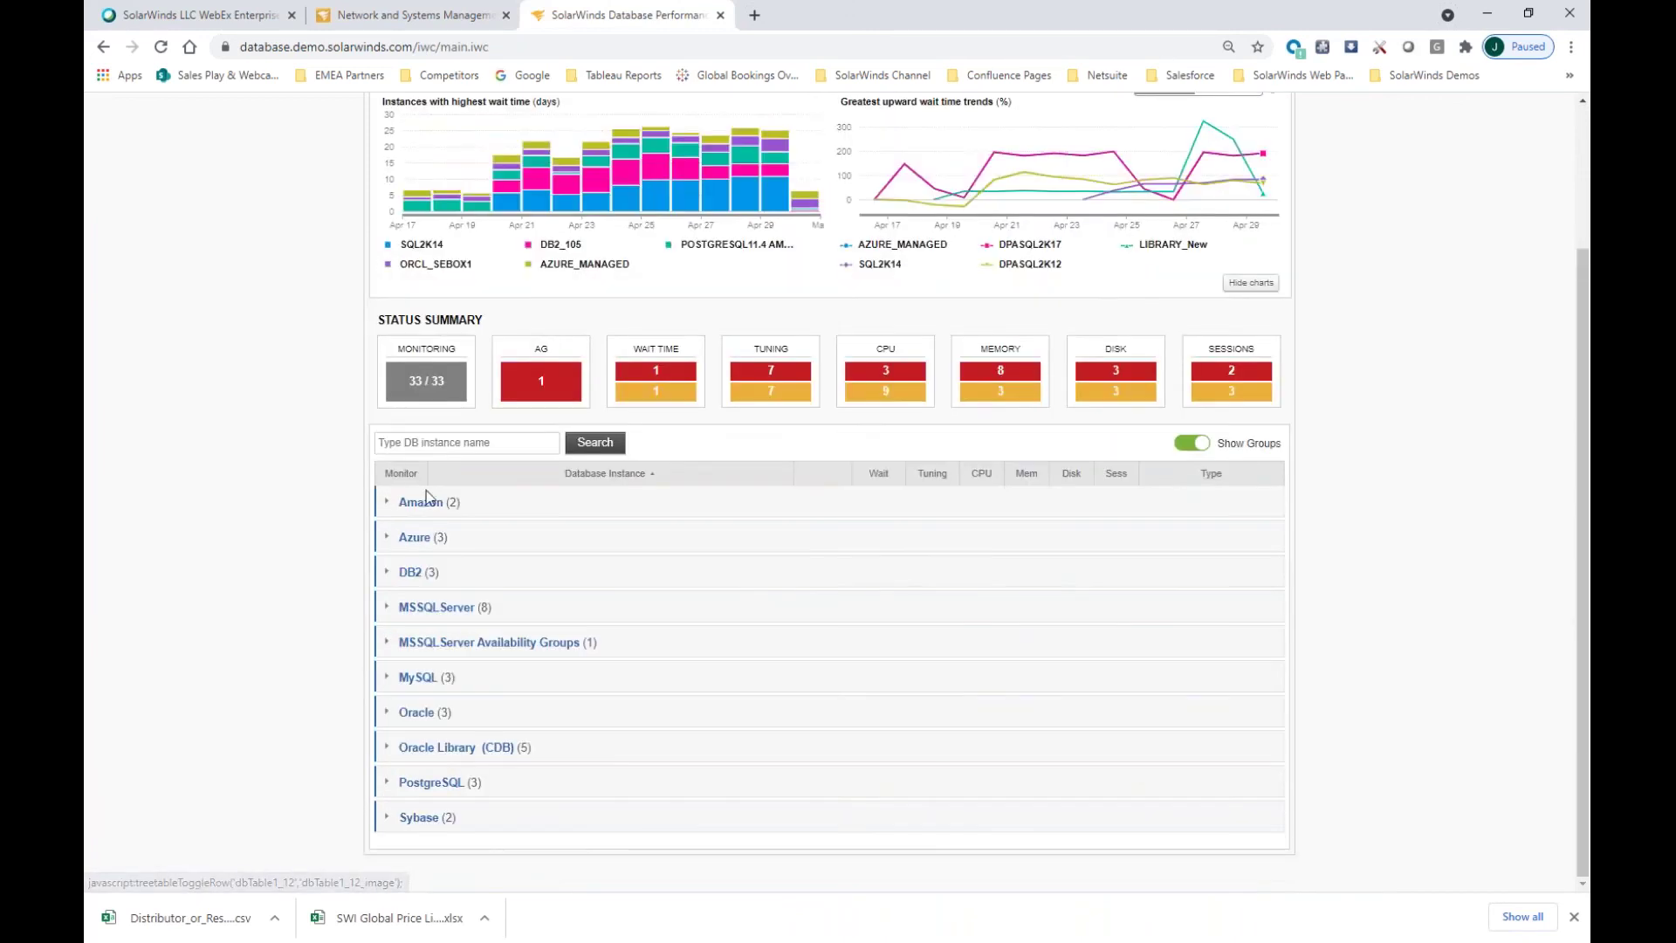
Expand the MSSQLServer group and open the performance trends of the DPASQL2K17 instance
left_click(387, 610)
scroll(387, 611, "down", 1)
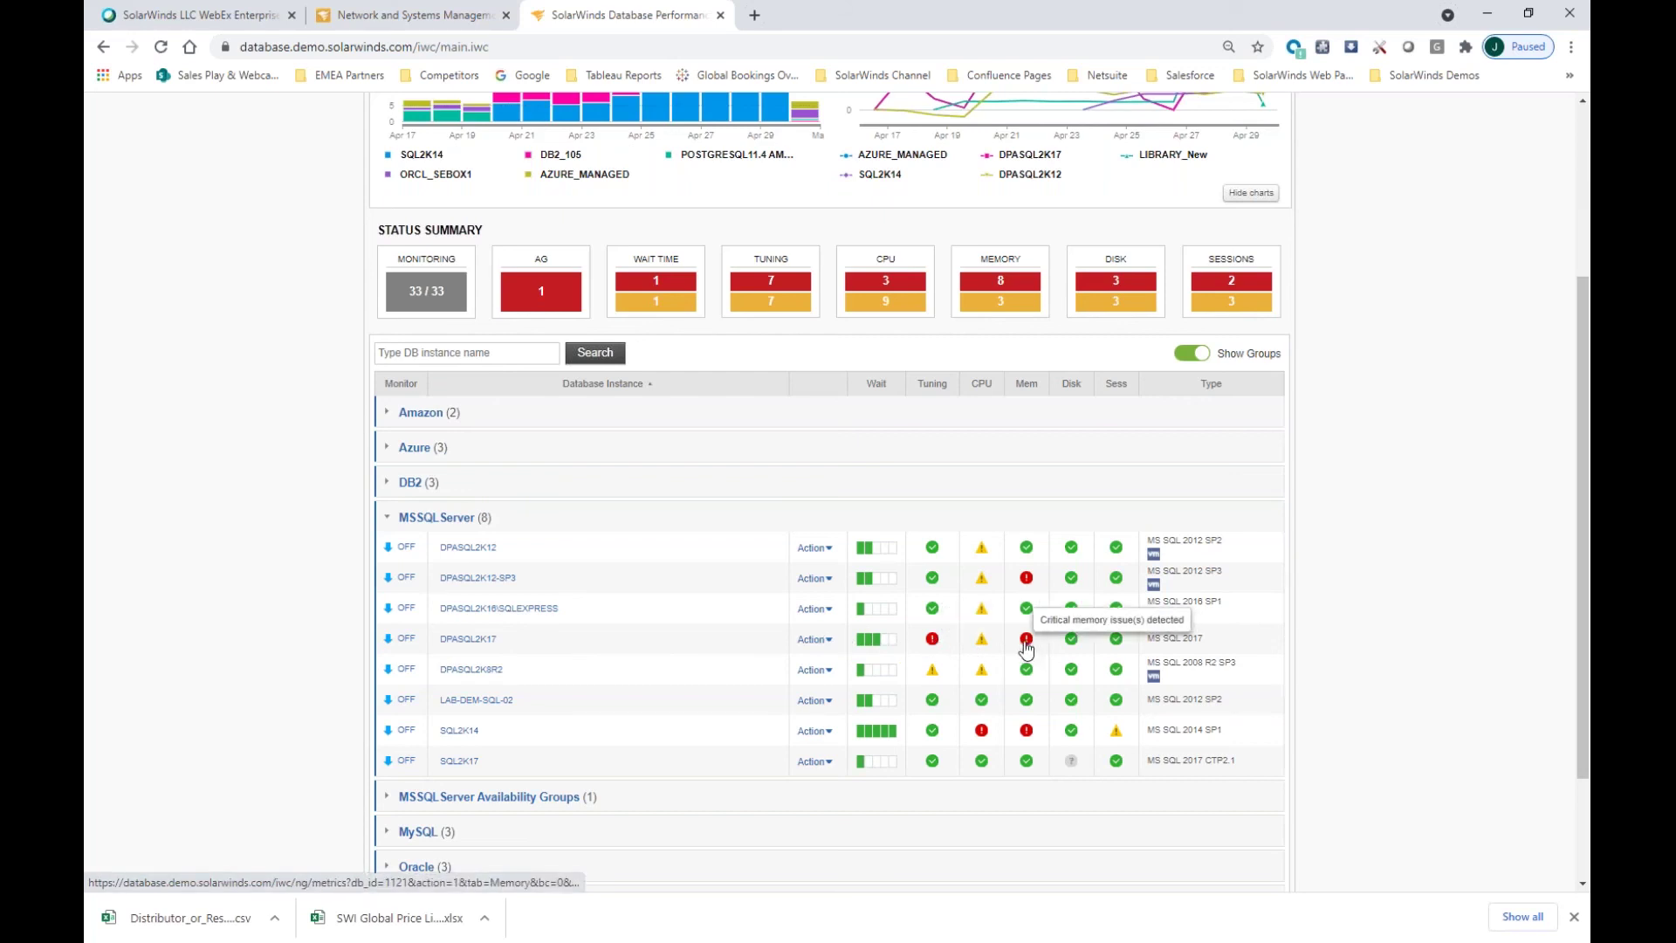
left_click(468, 640)
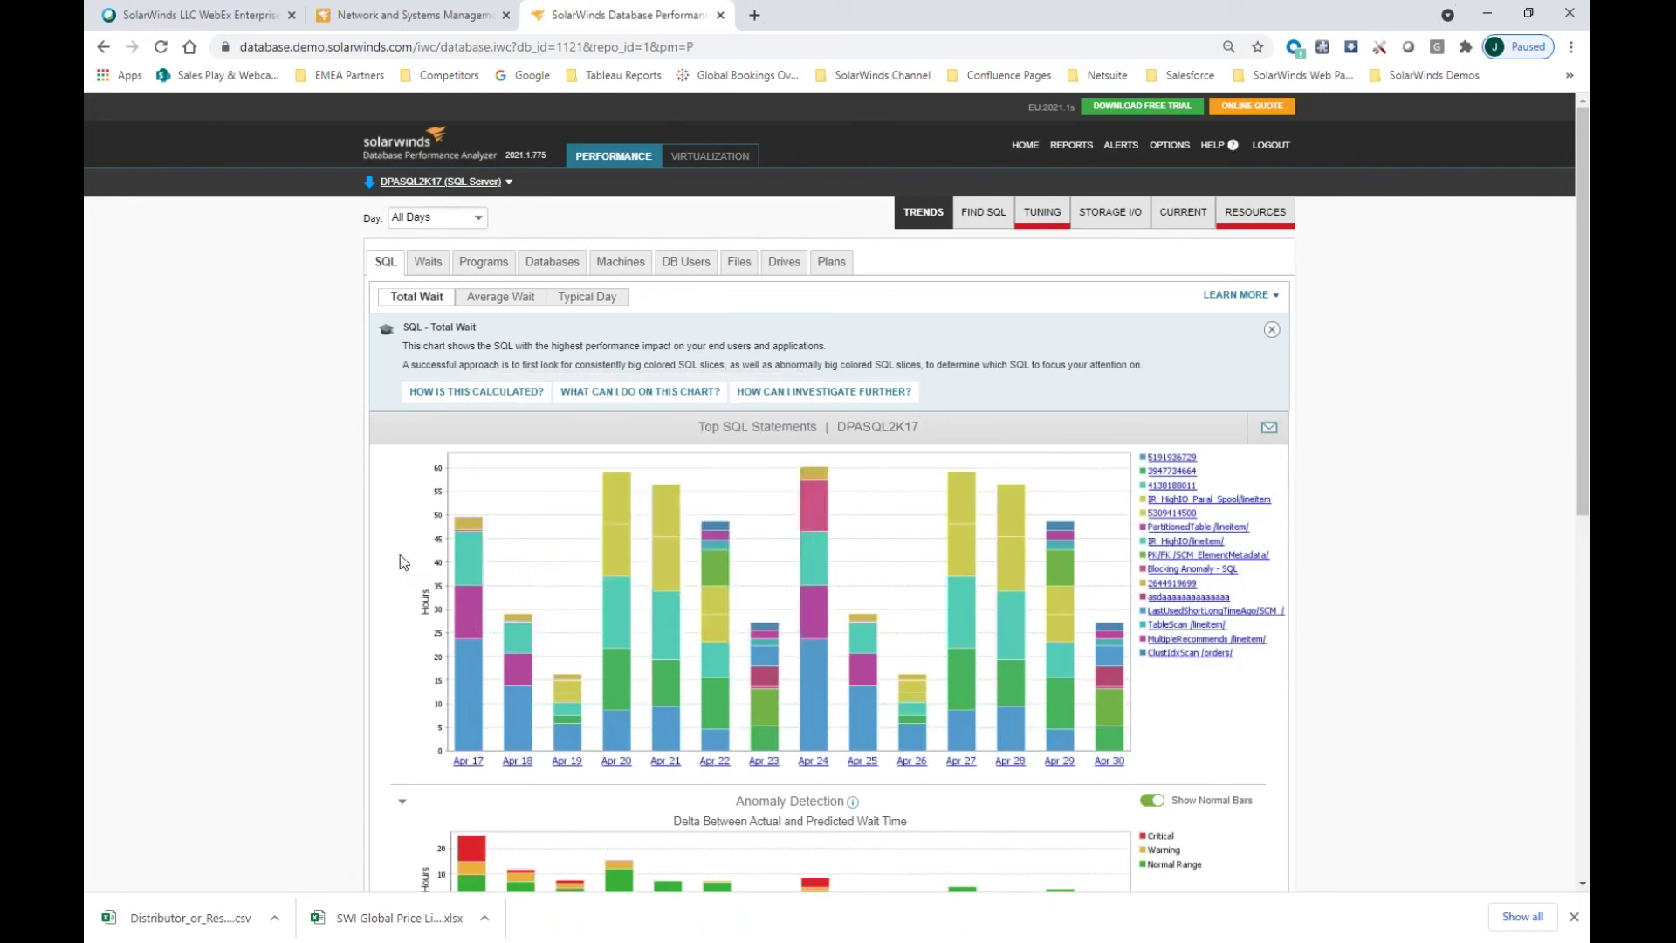
Drill through the Anomaly Detection chart into April 17 and its 4:00PM to 5:00PM hour
scroll(239, 561, "down", 3)
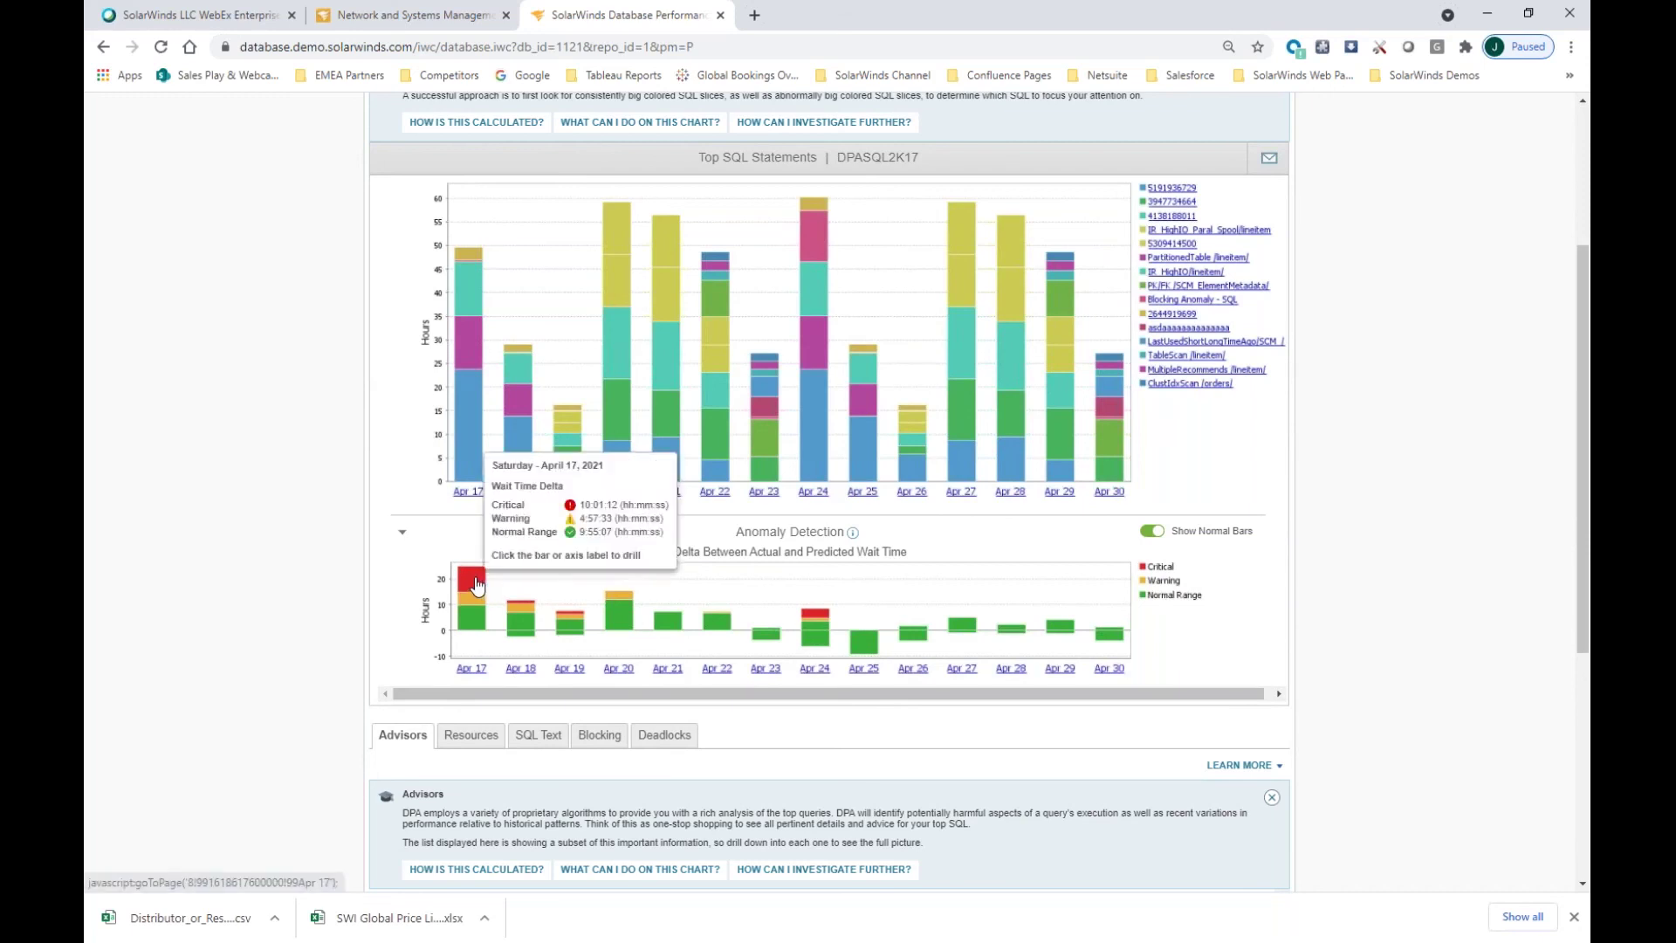
left_click(465, 677)
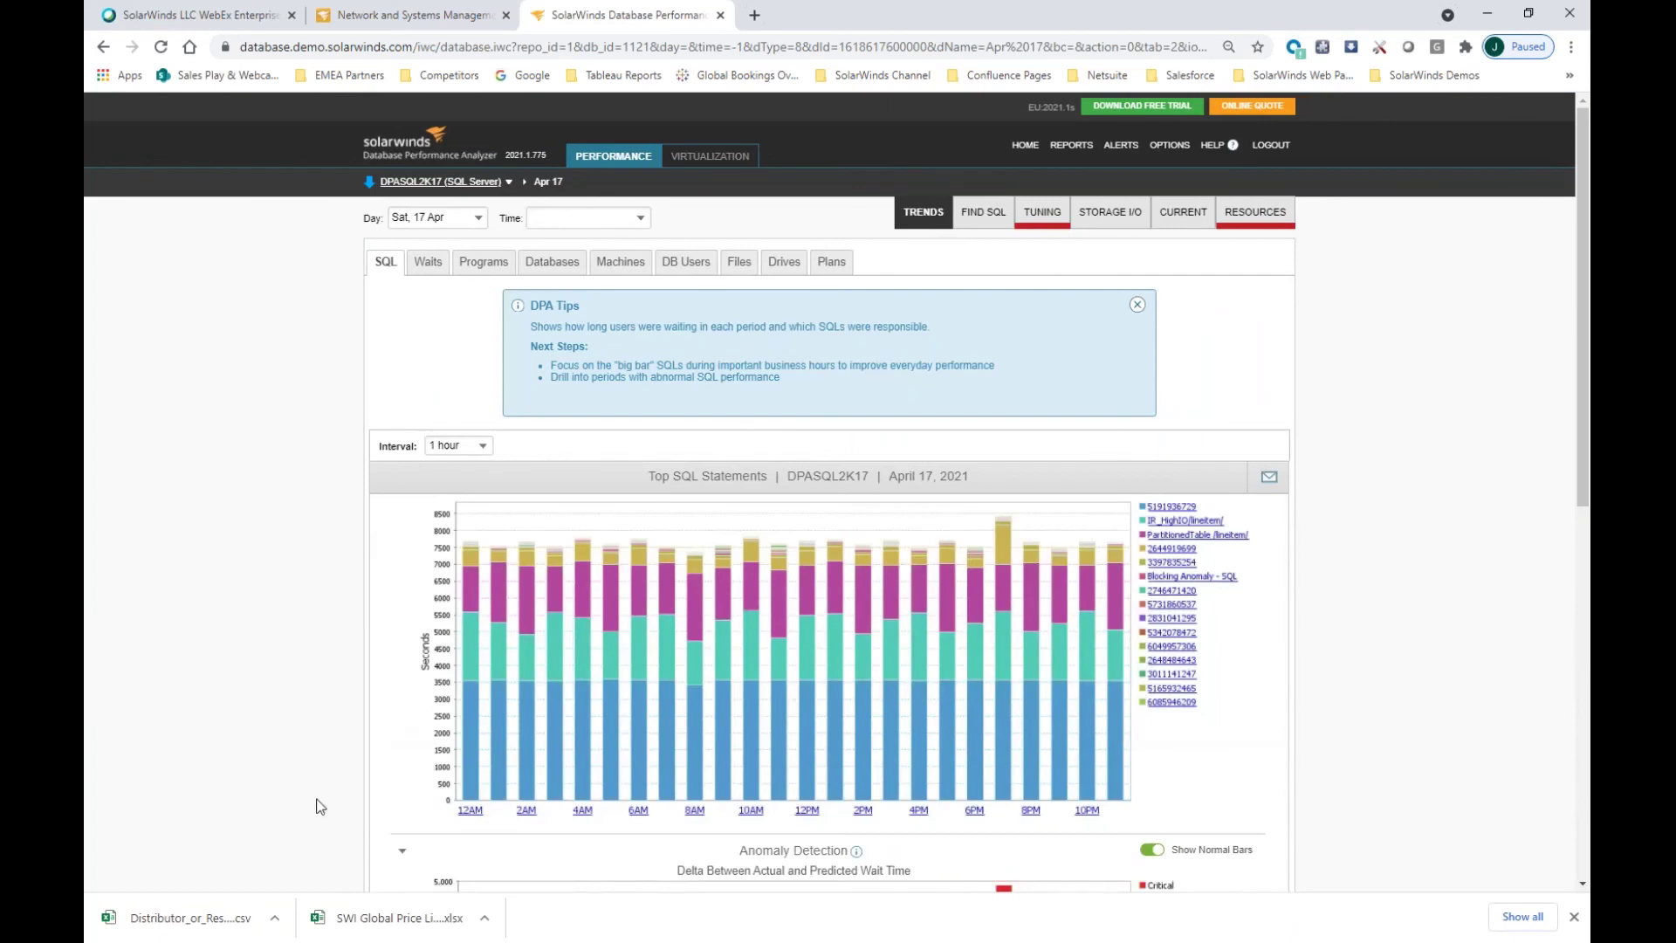
scroll(410, 663, "down", 2)
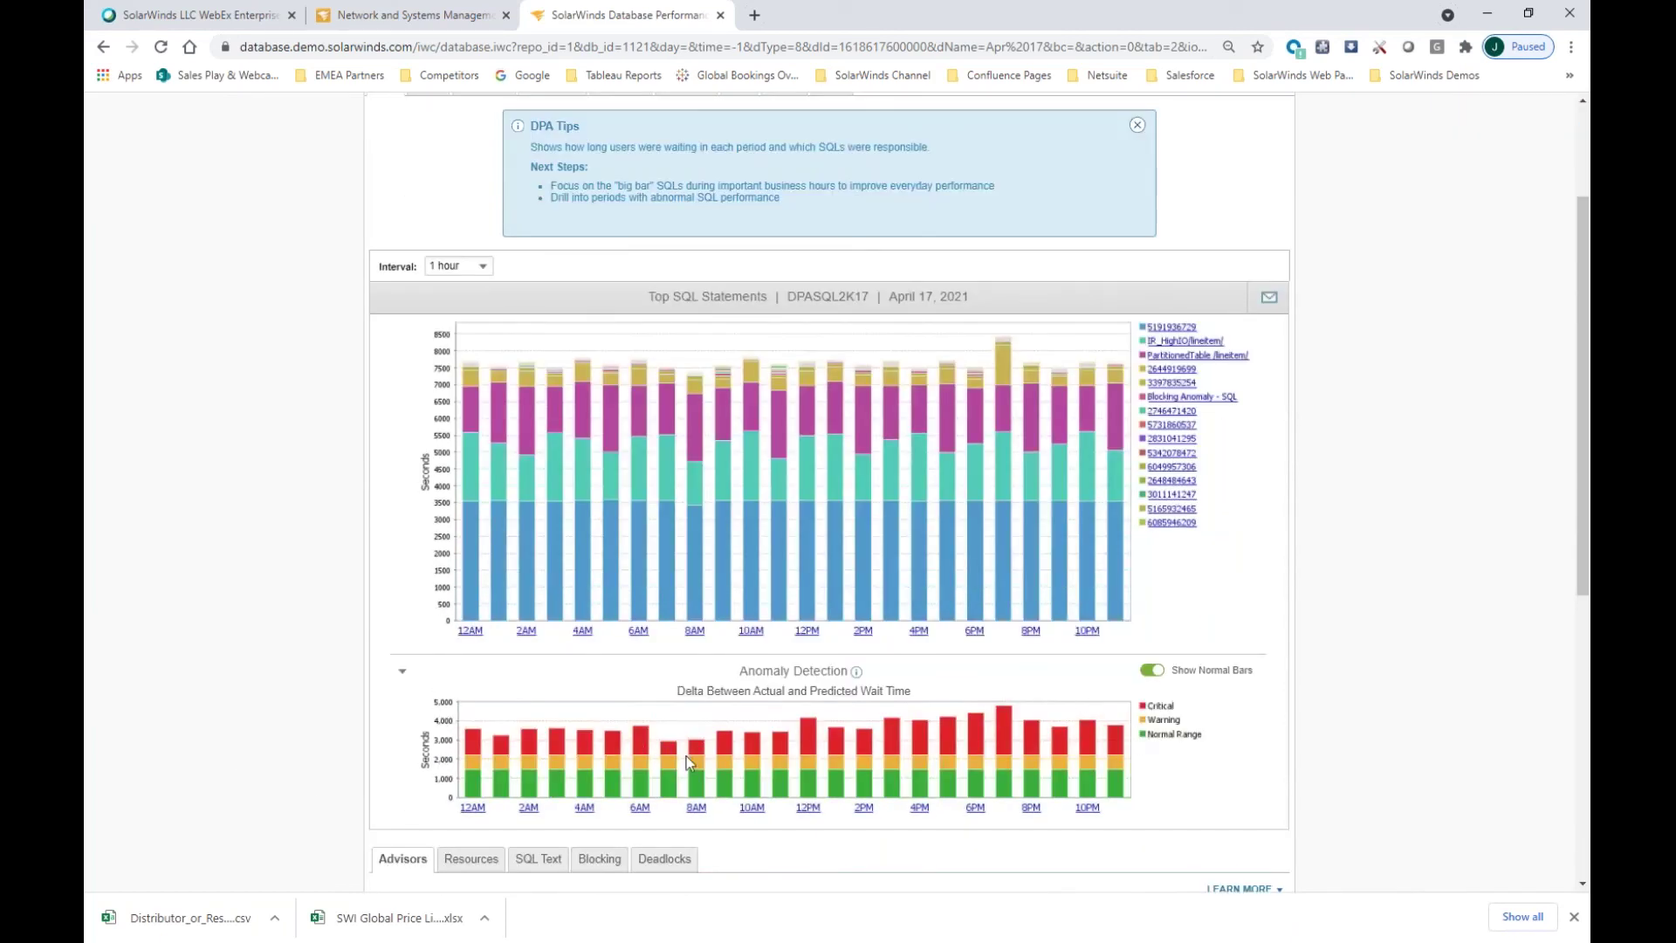
left_click(920, 810)
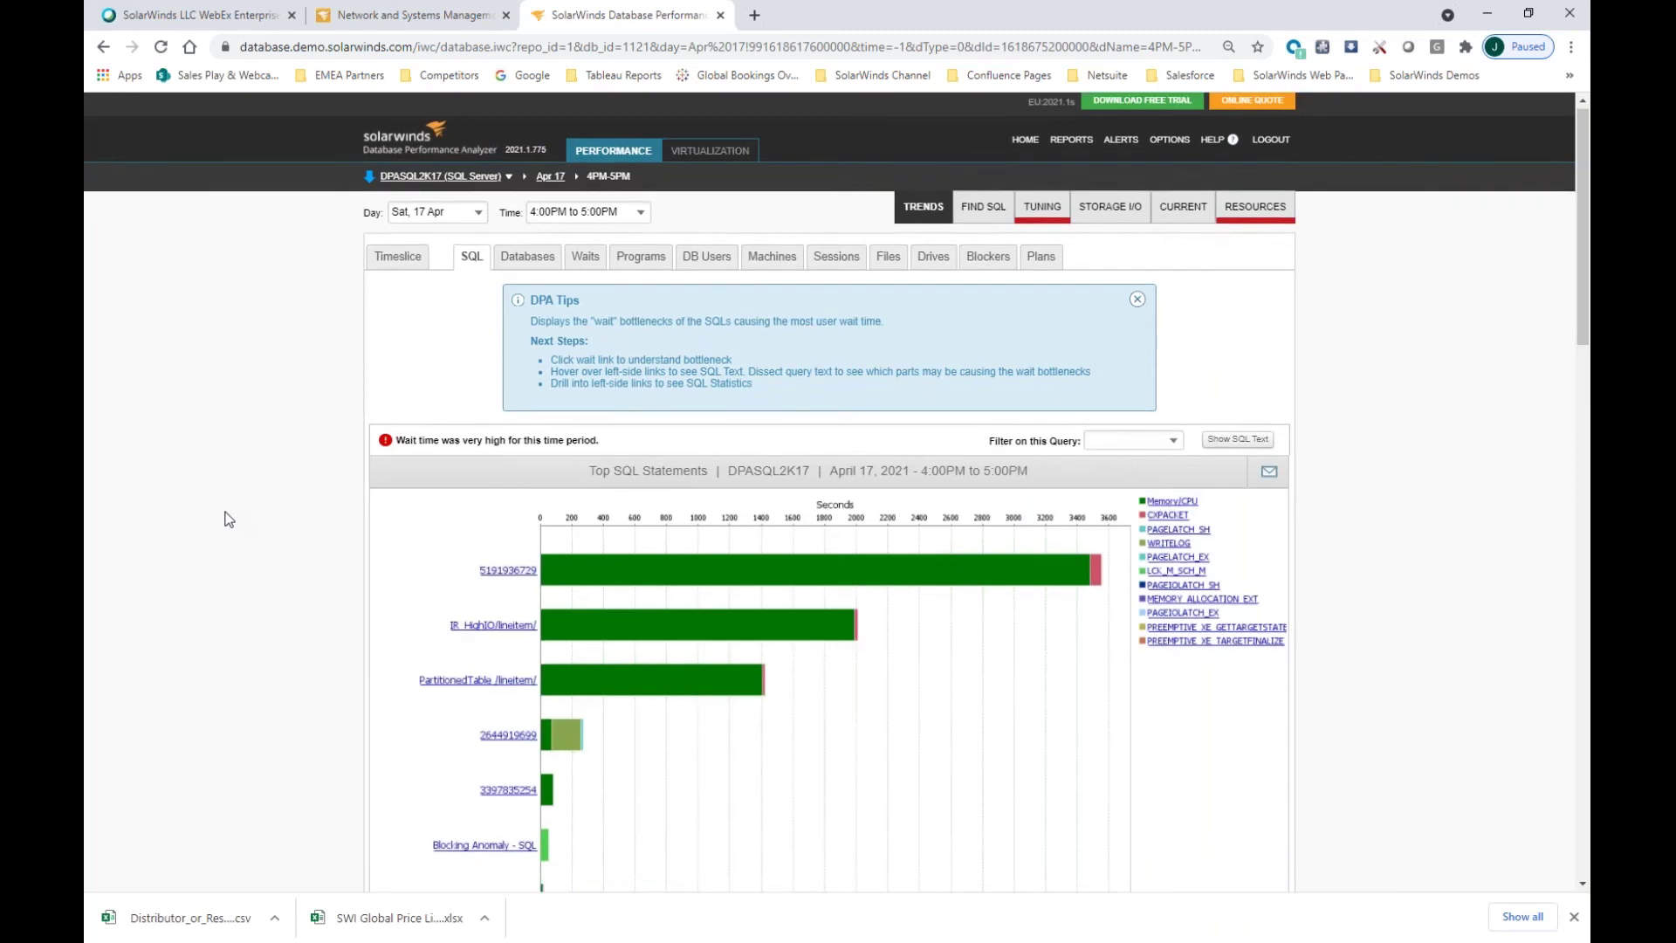
scroll(224, 516, "down", 1)
scroll(227, 522, "down", 1)
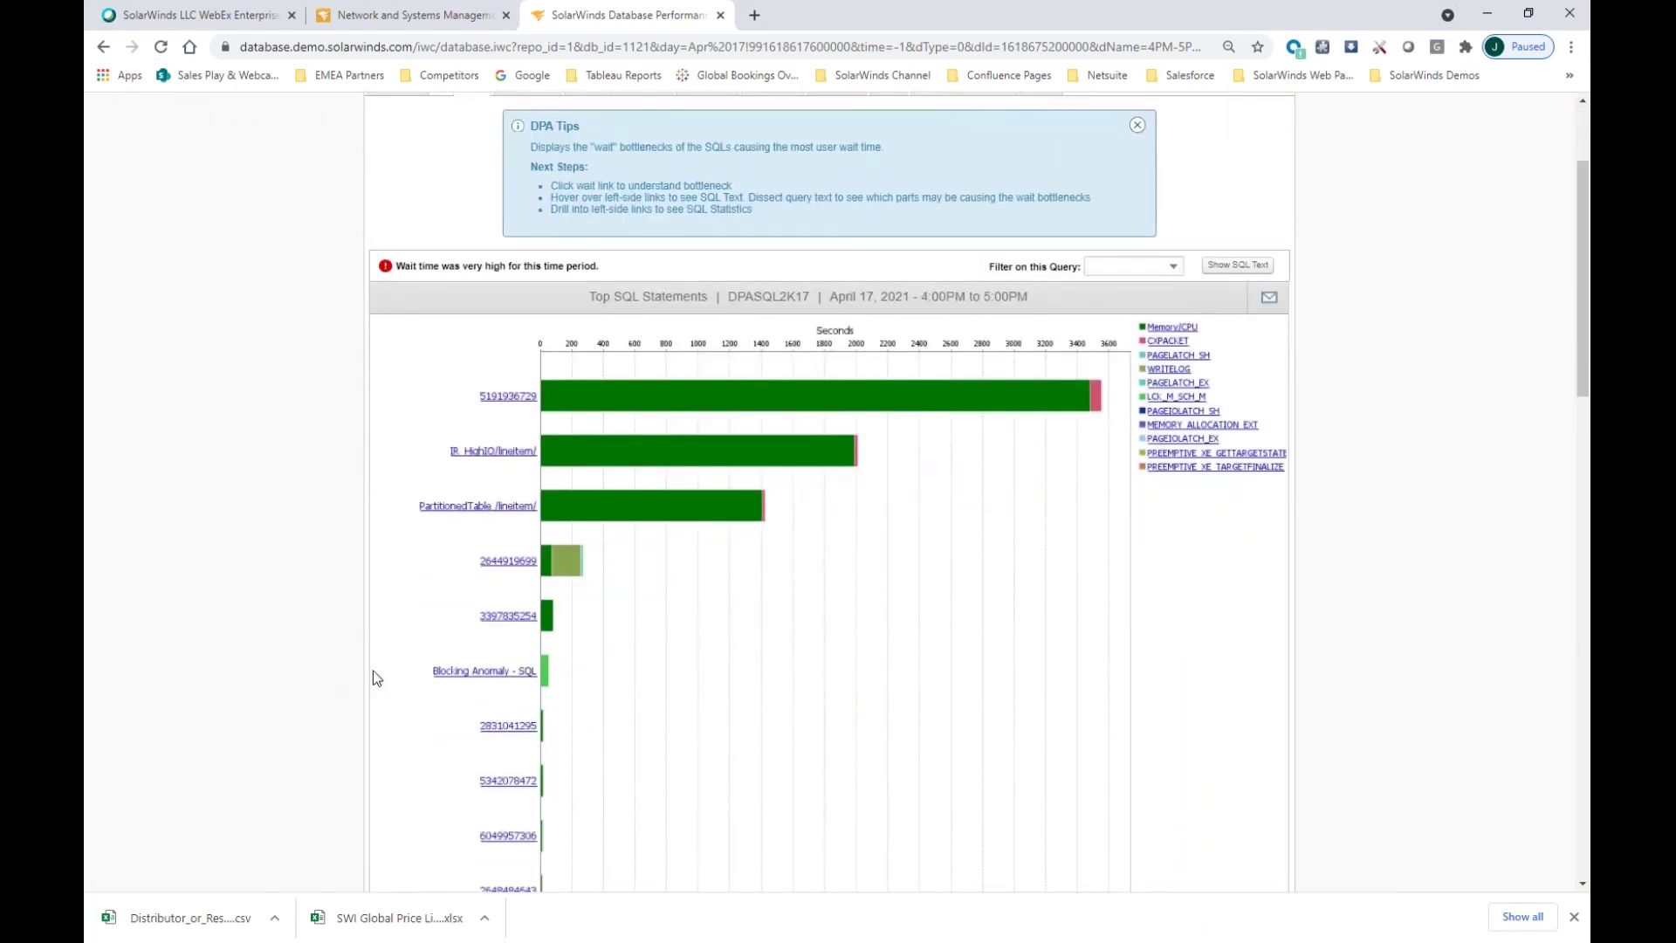
mouse_move(617, 408)
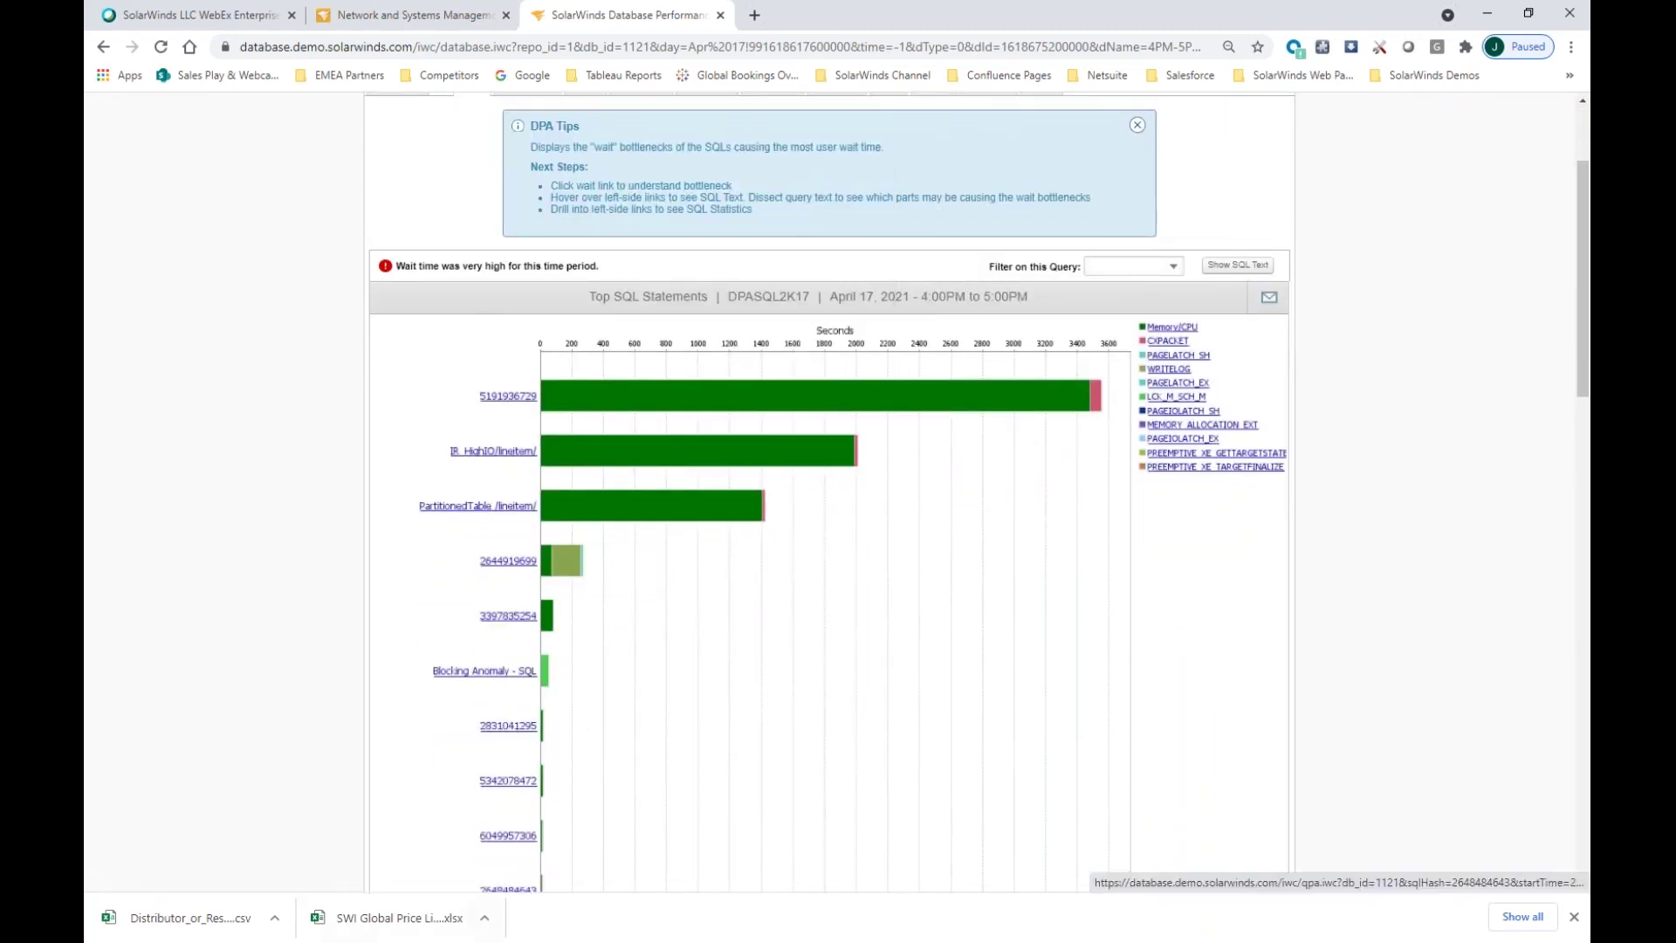
mouse_move(512, 408)
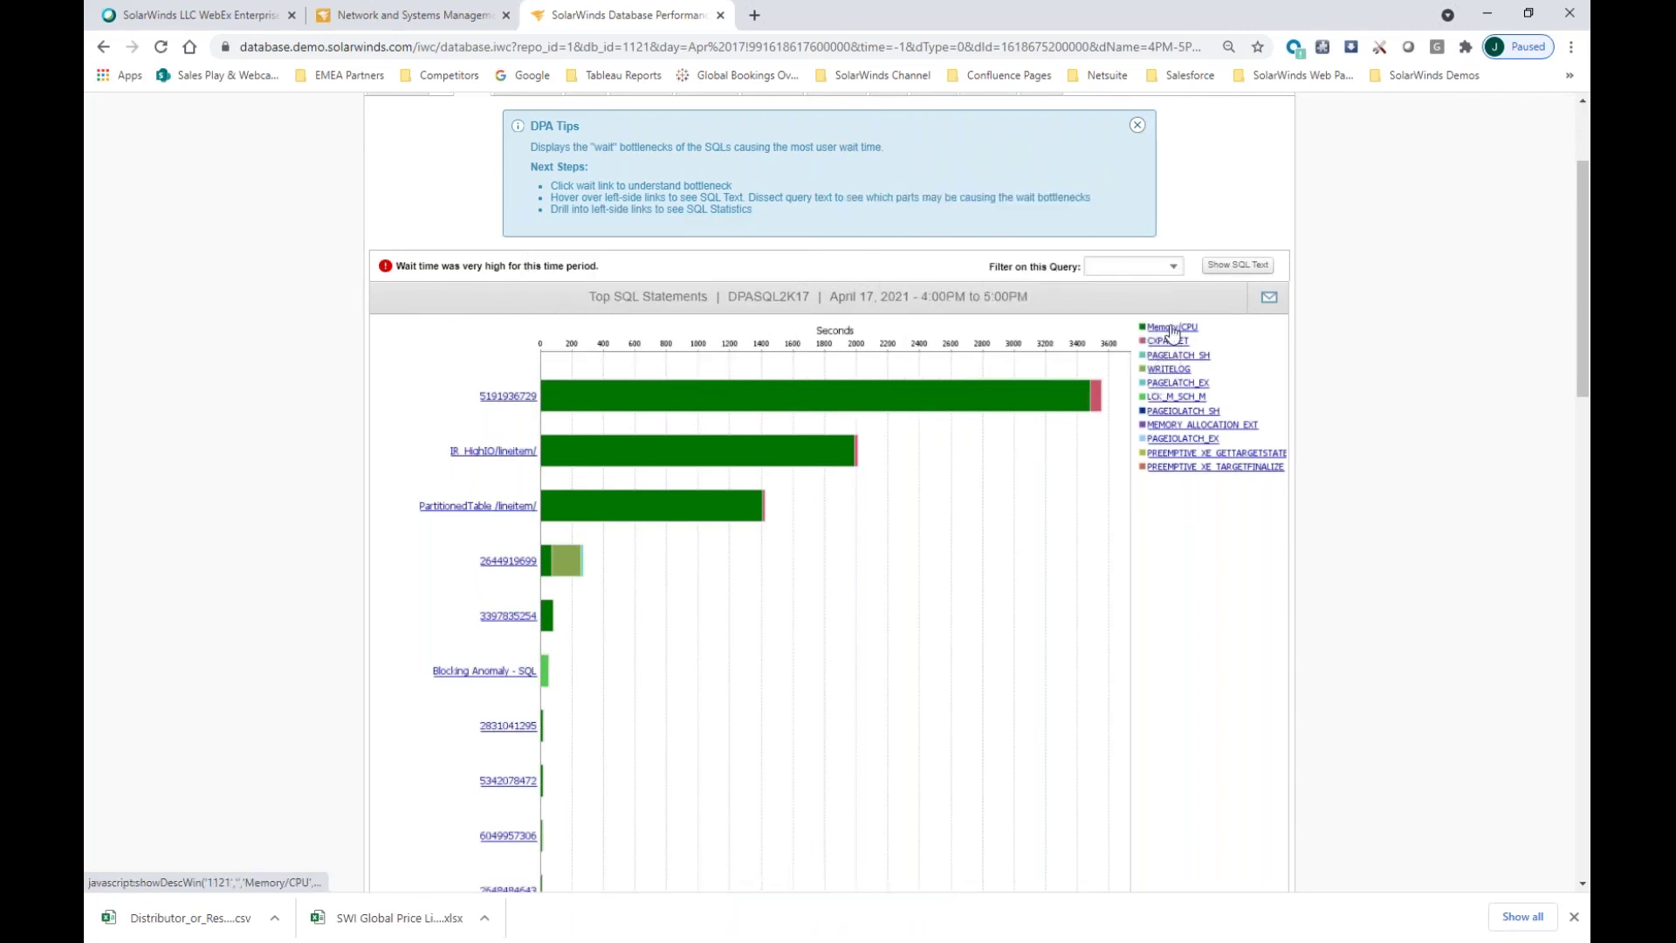
left_click(509, 398)
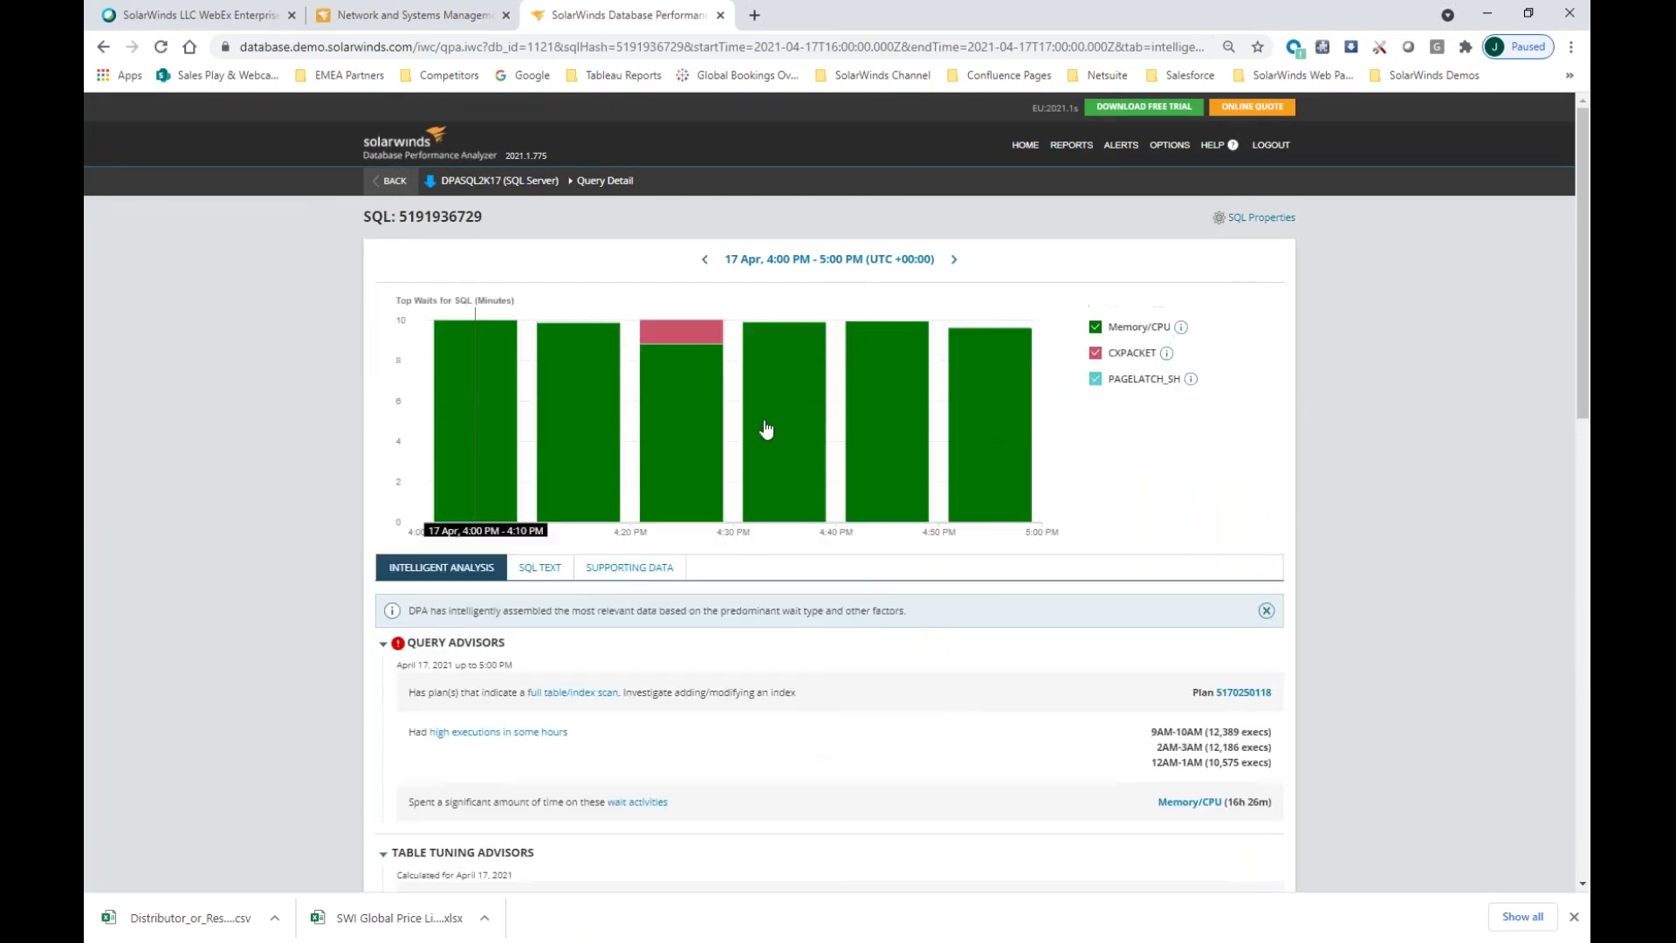
scroll(1344, 530, "down", 2)
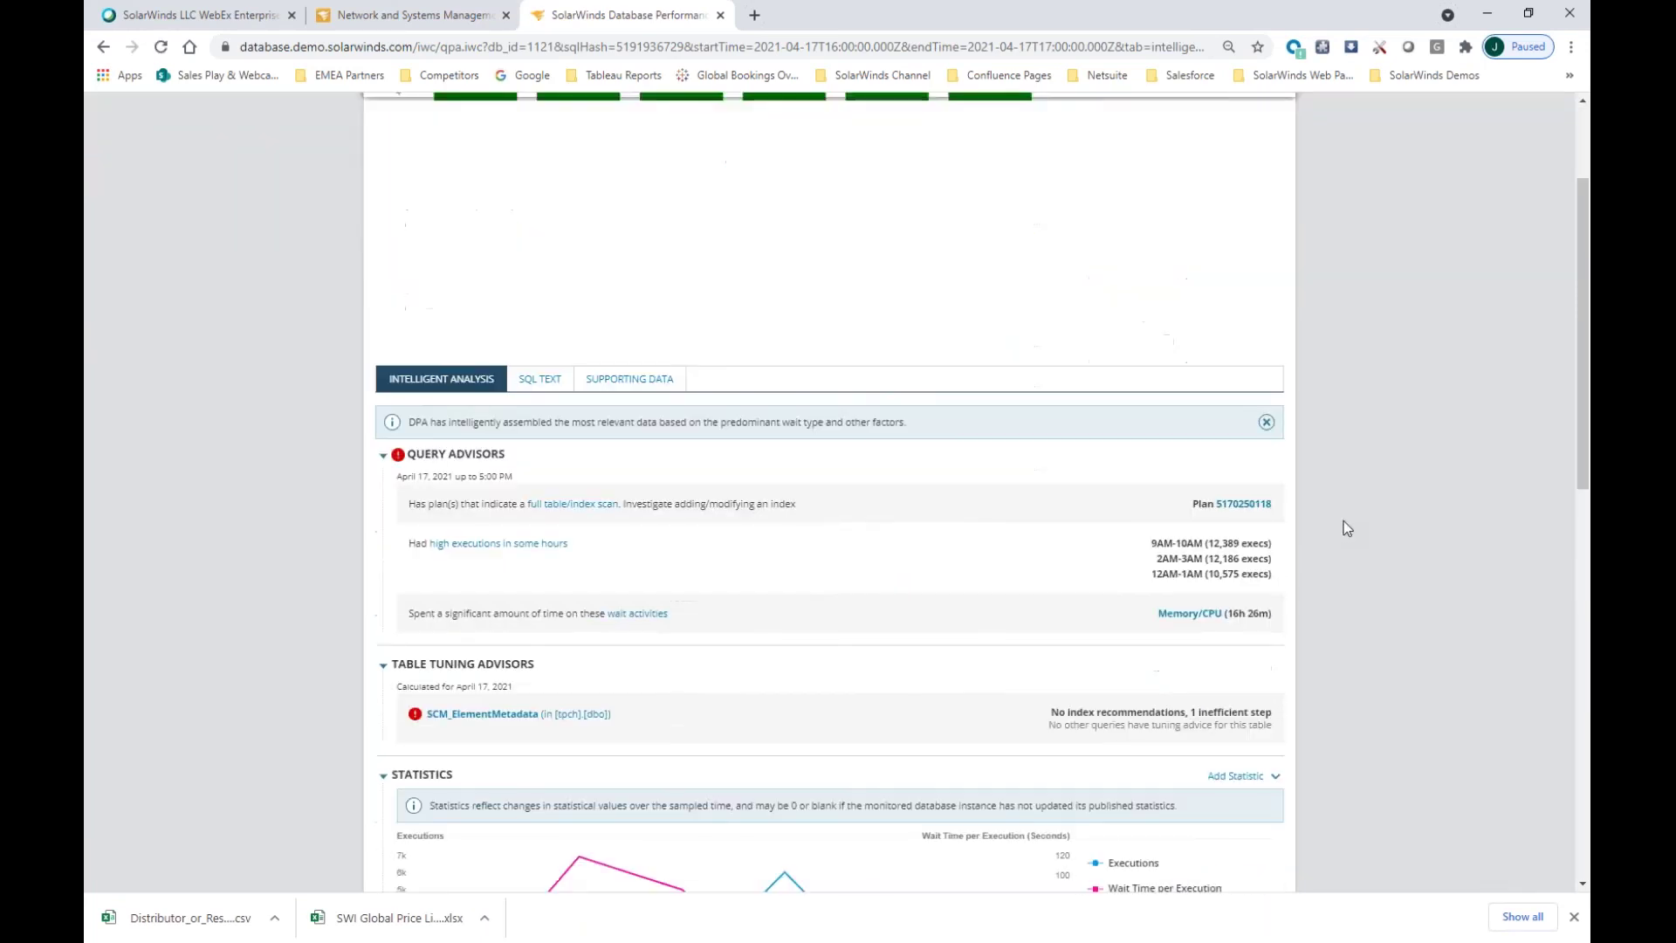
left_click(1251, 504)
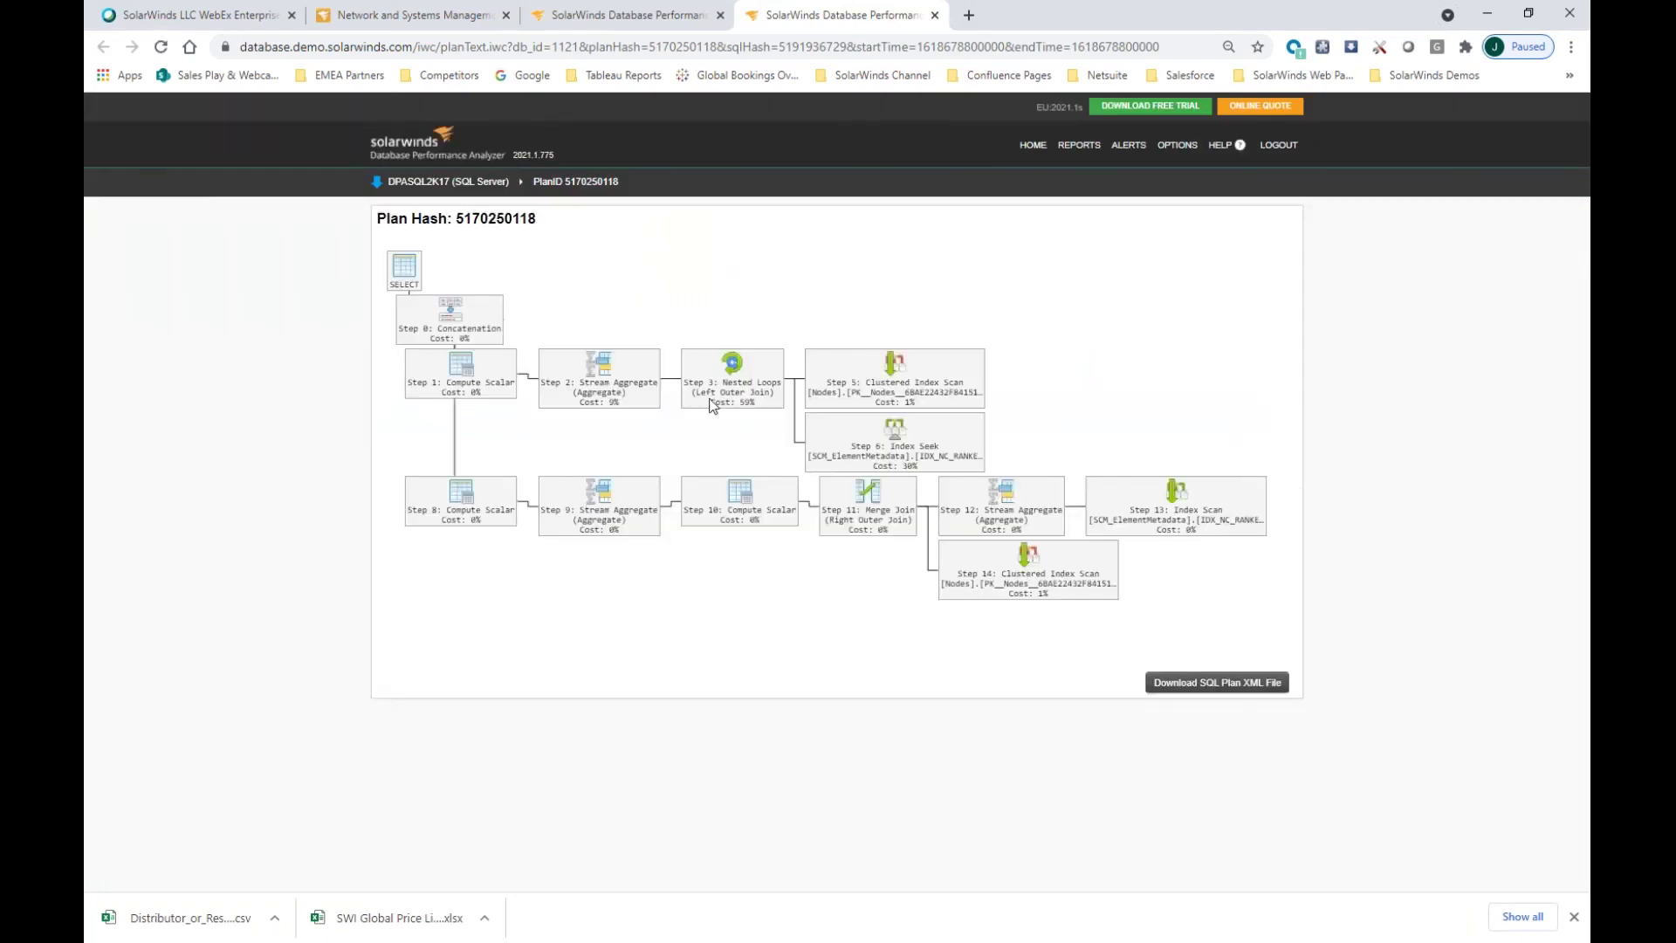
left_click(660, 21)
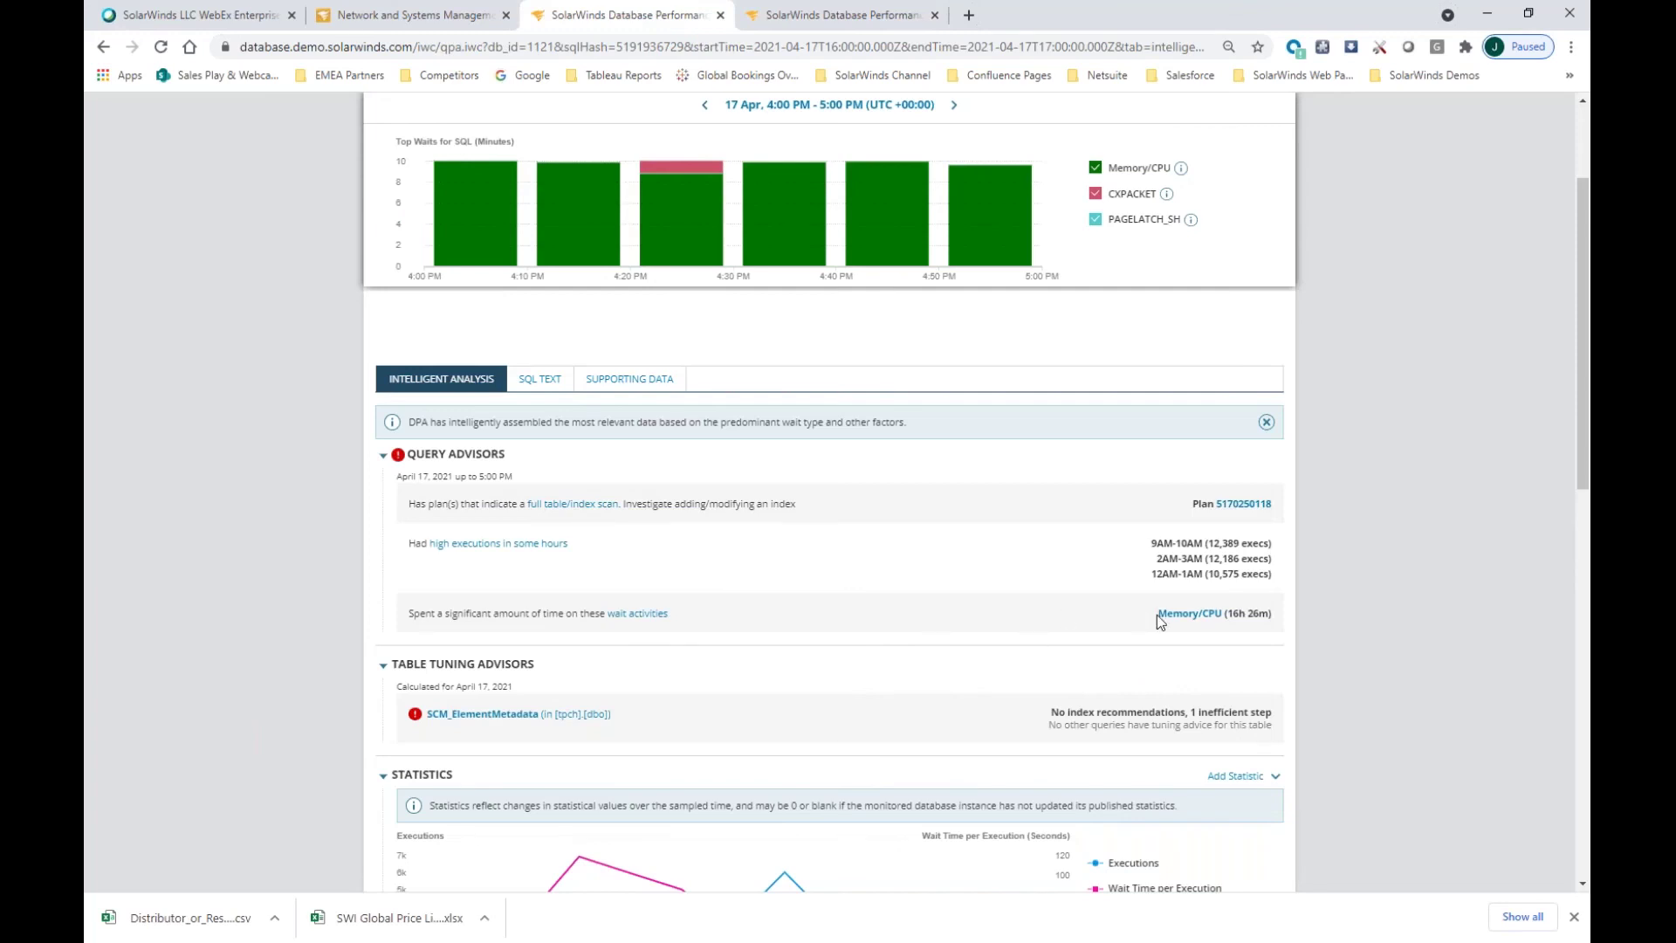
Review the query's table tuning advisors, execution statistics, blocking, plans and instance resource metrics
scroll(1030, 547, "down", 3)
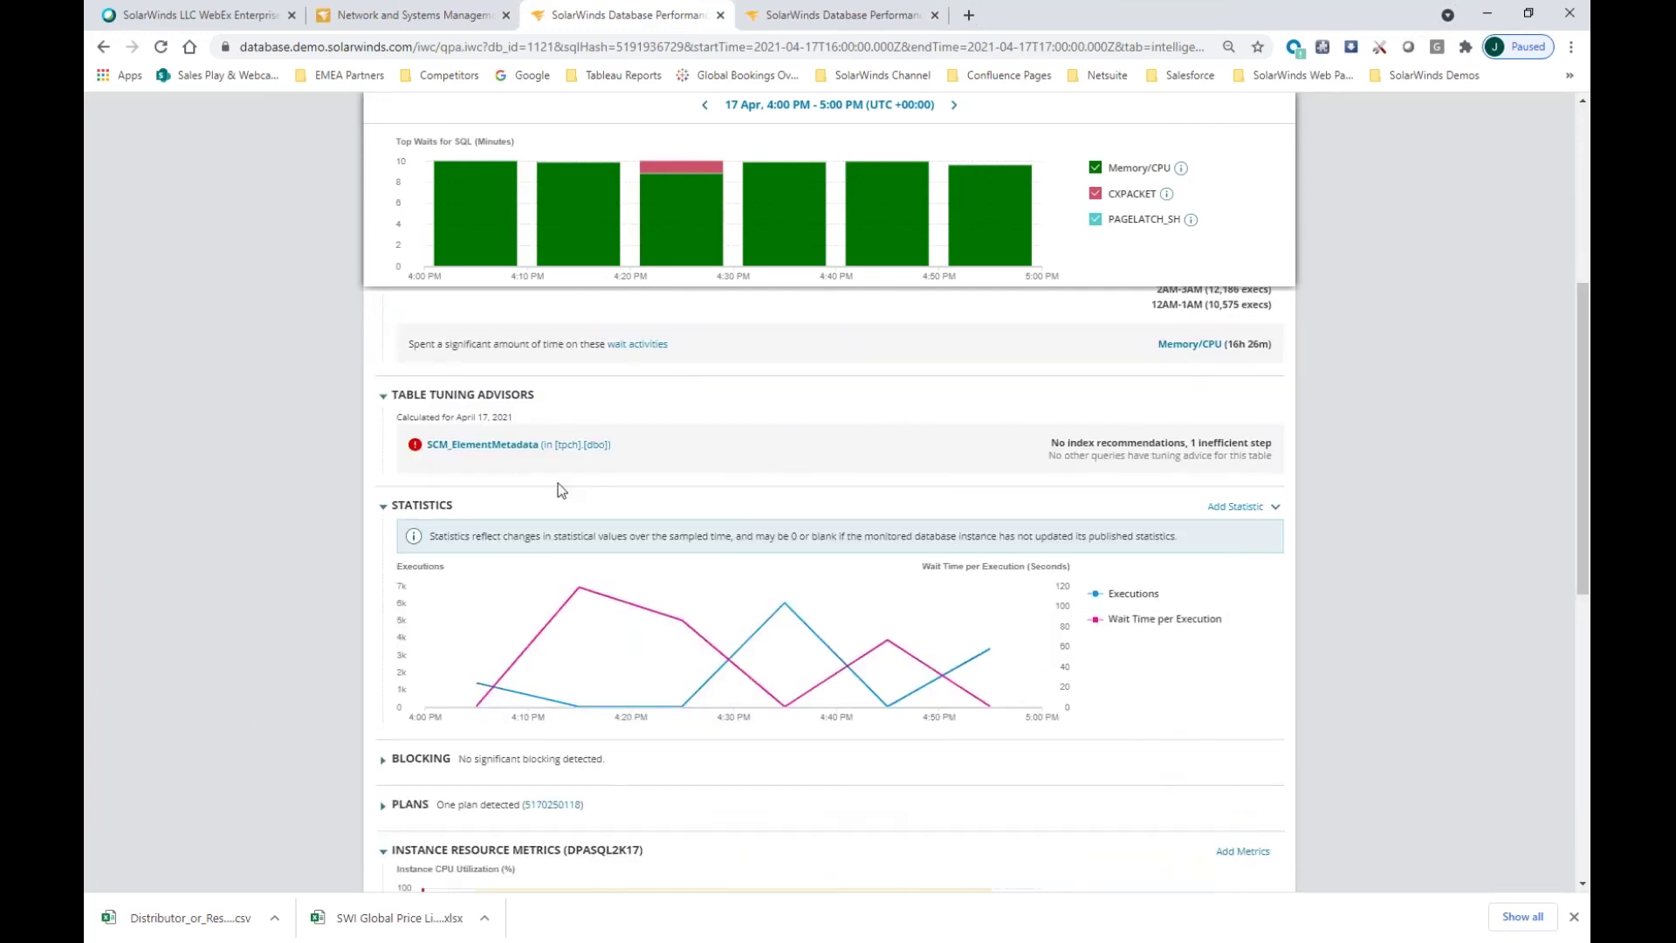
scroll(592, 520, "down", 3)
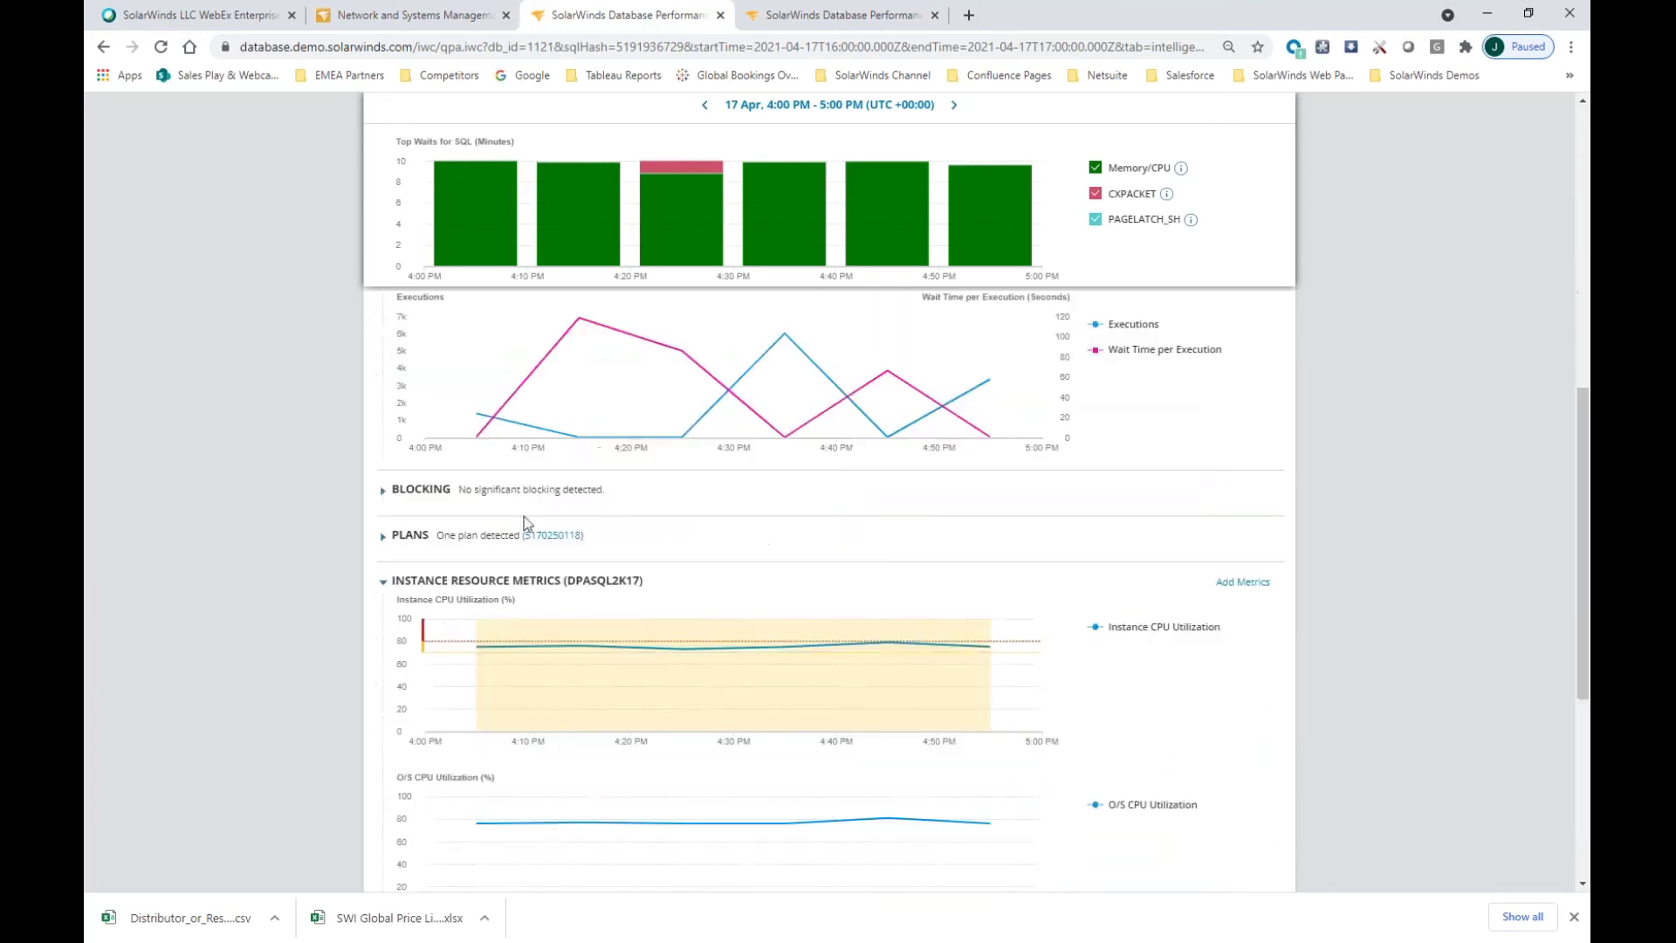
scroll(596, 499, "down", 5)
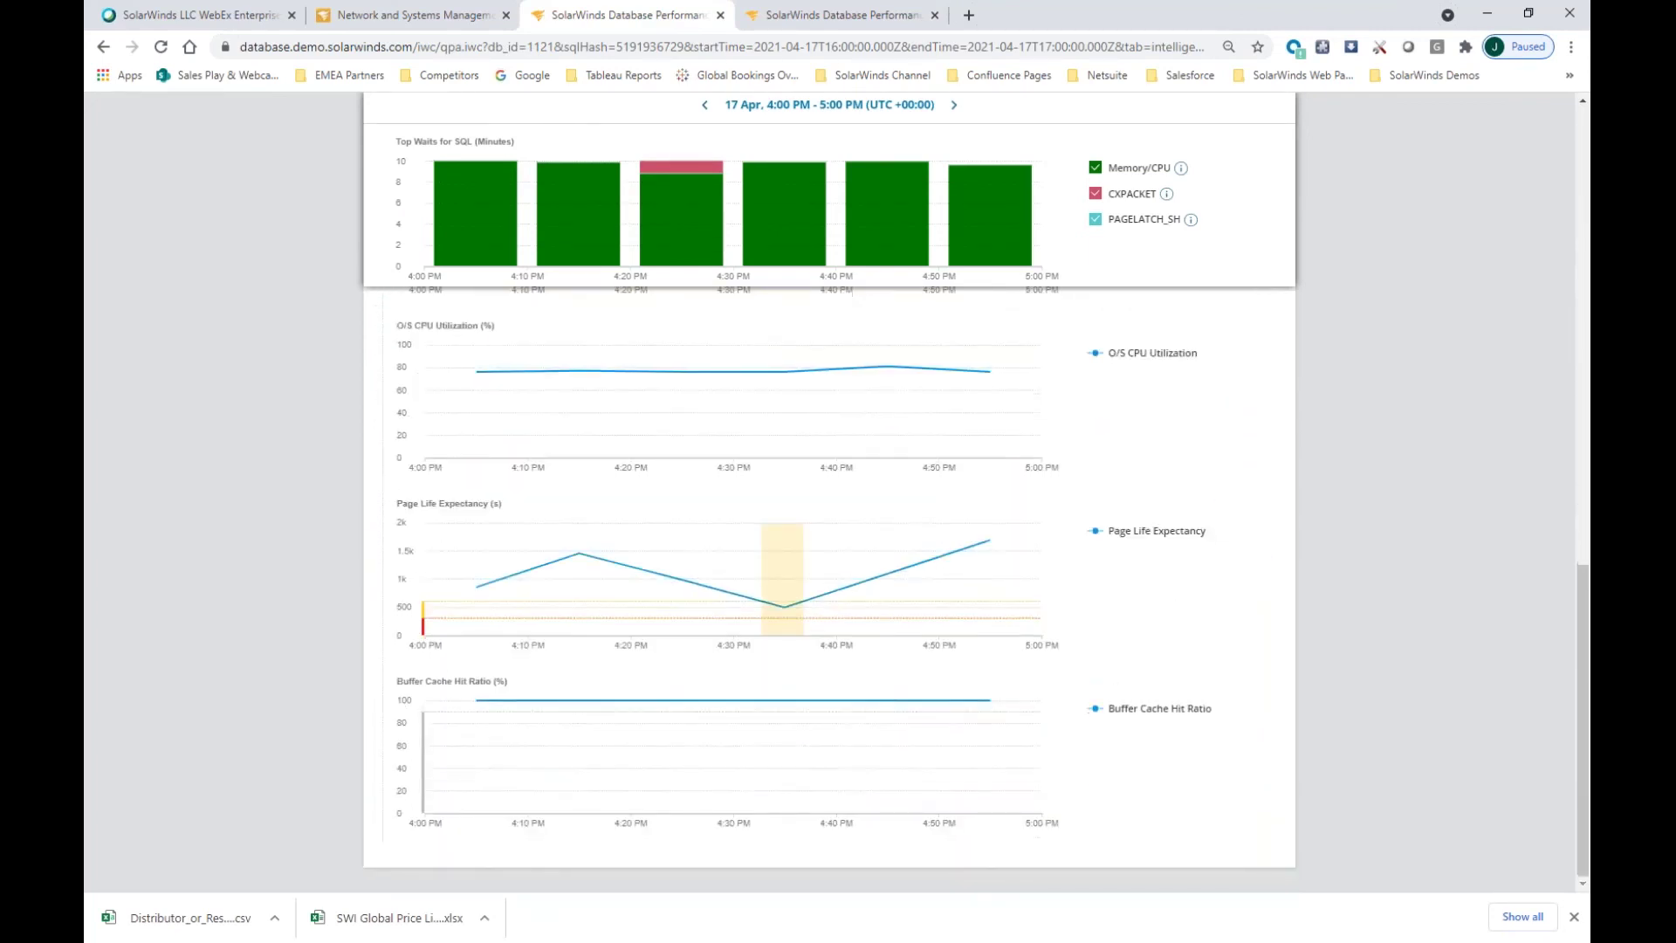
scroll(535, 591, "up", 10)
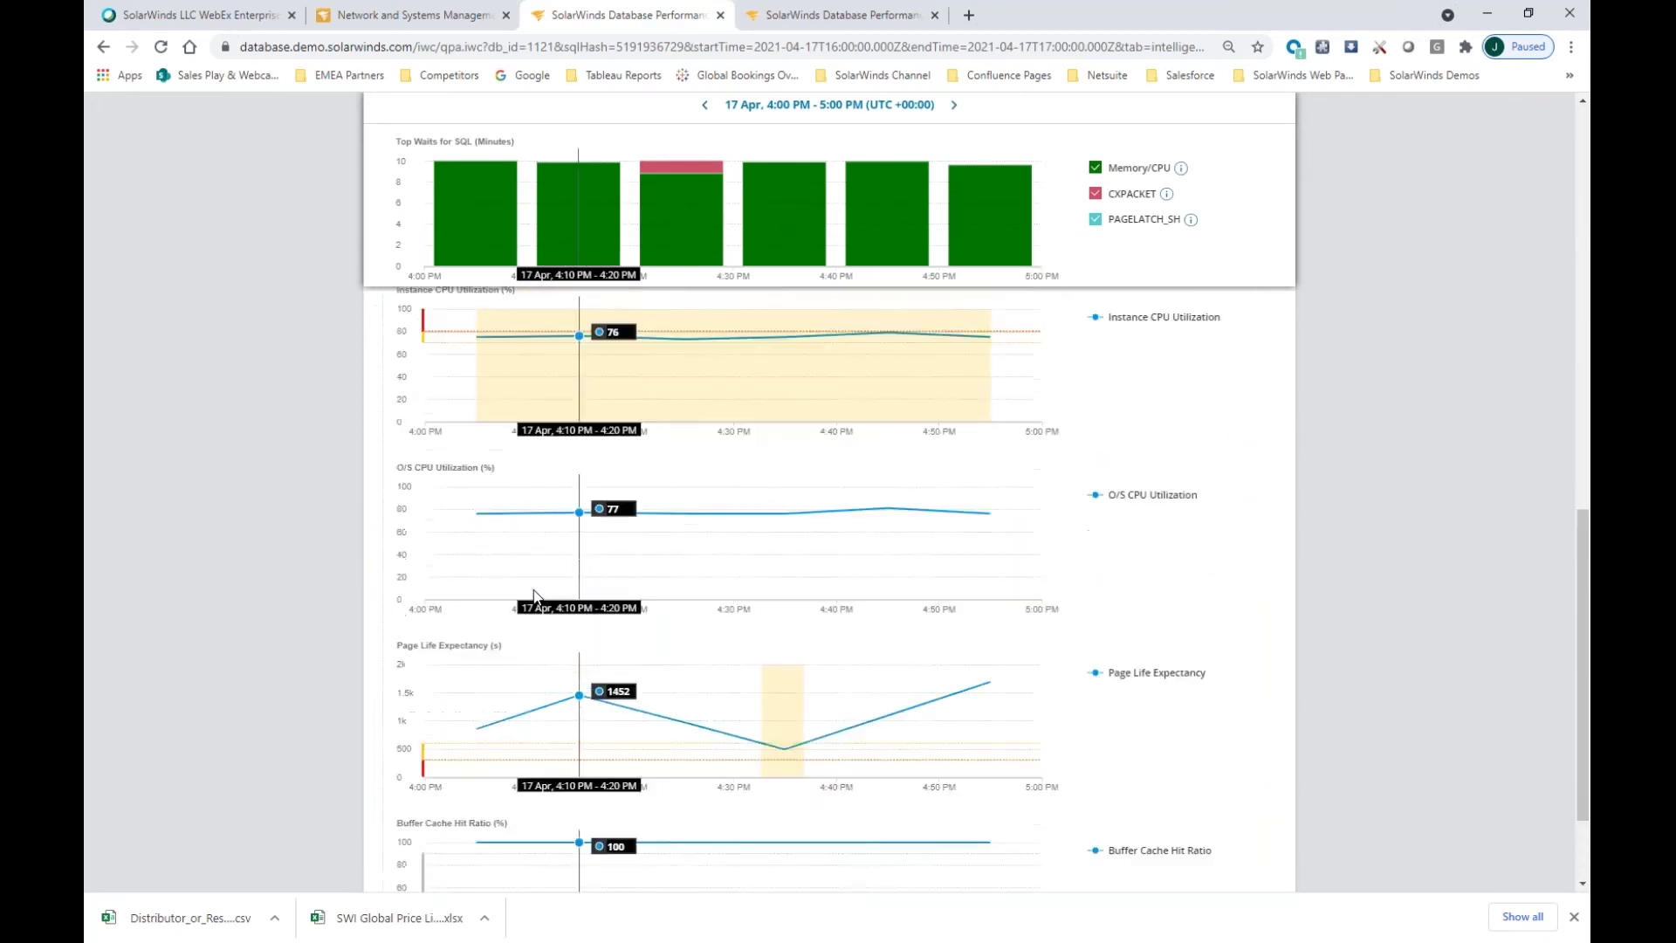
scroll(539, 587, "up", 4)
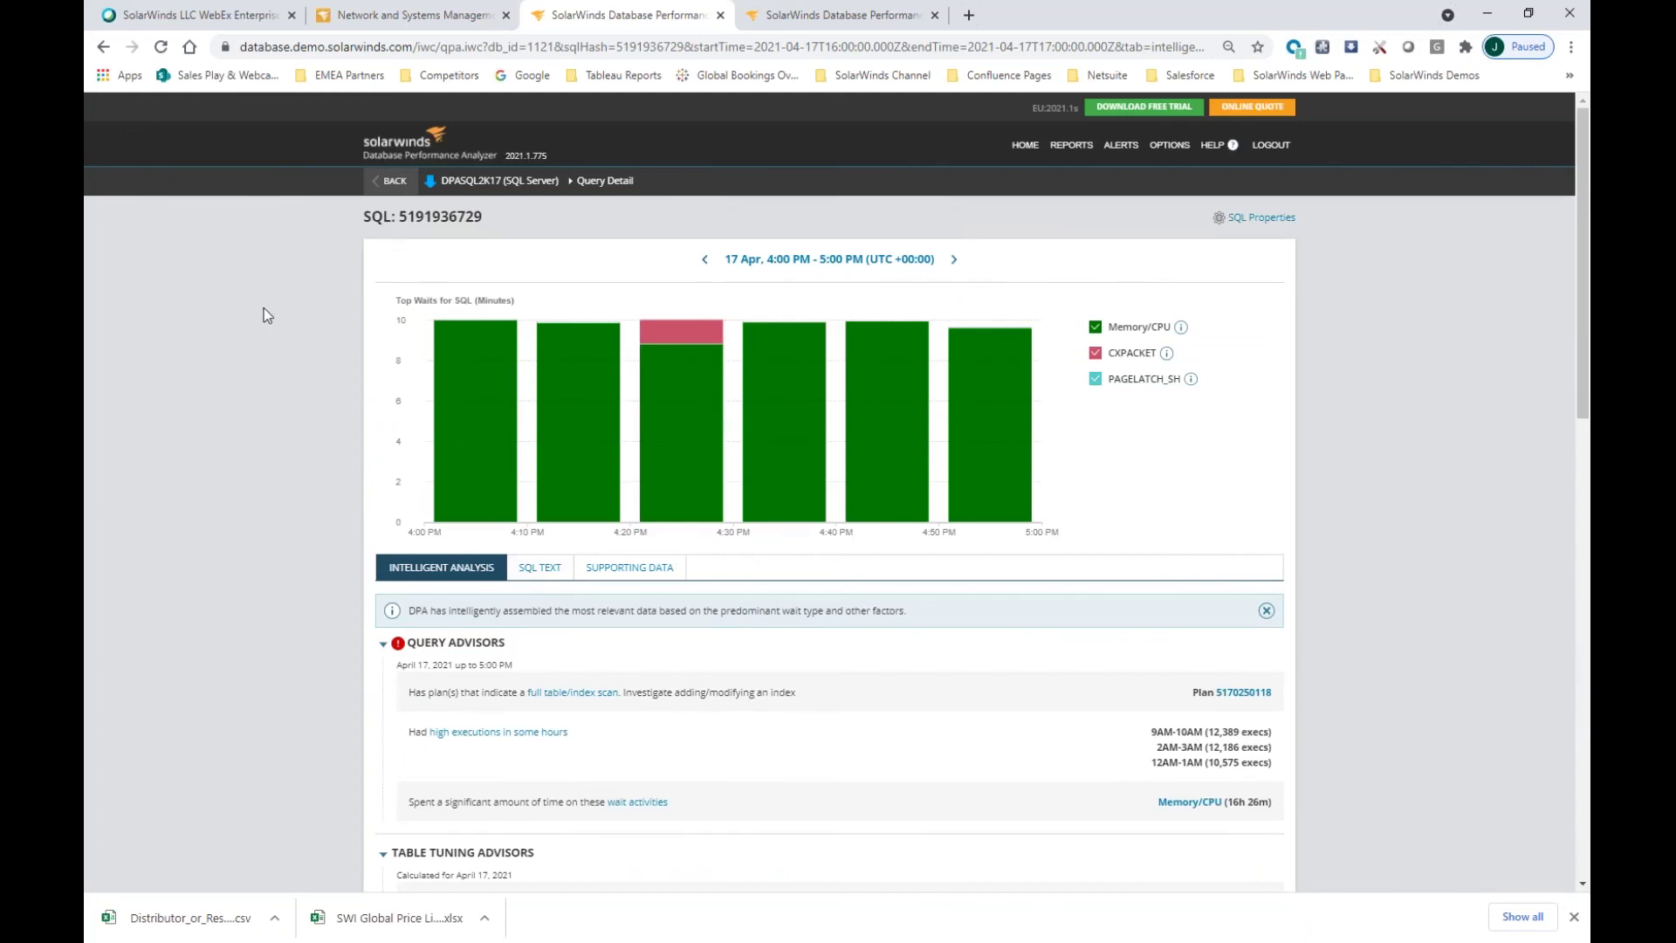
Switch back to the Orion demo and open the Virtualization Summary dashboard
left_click(377, 21)
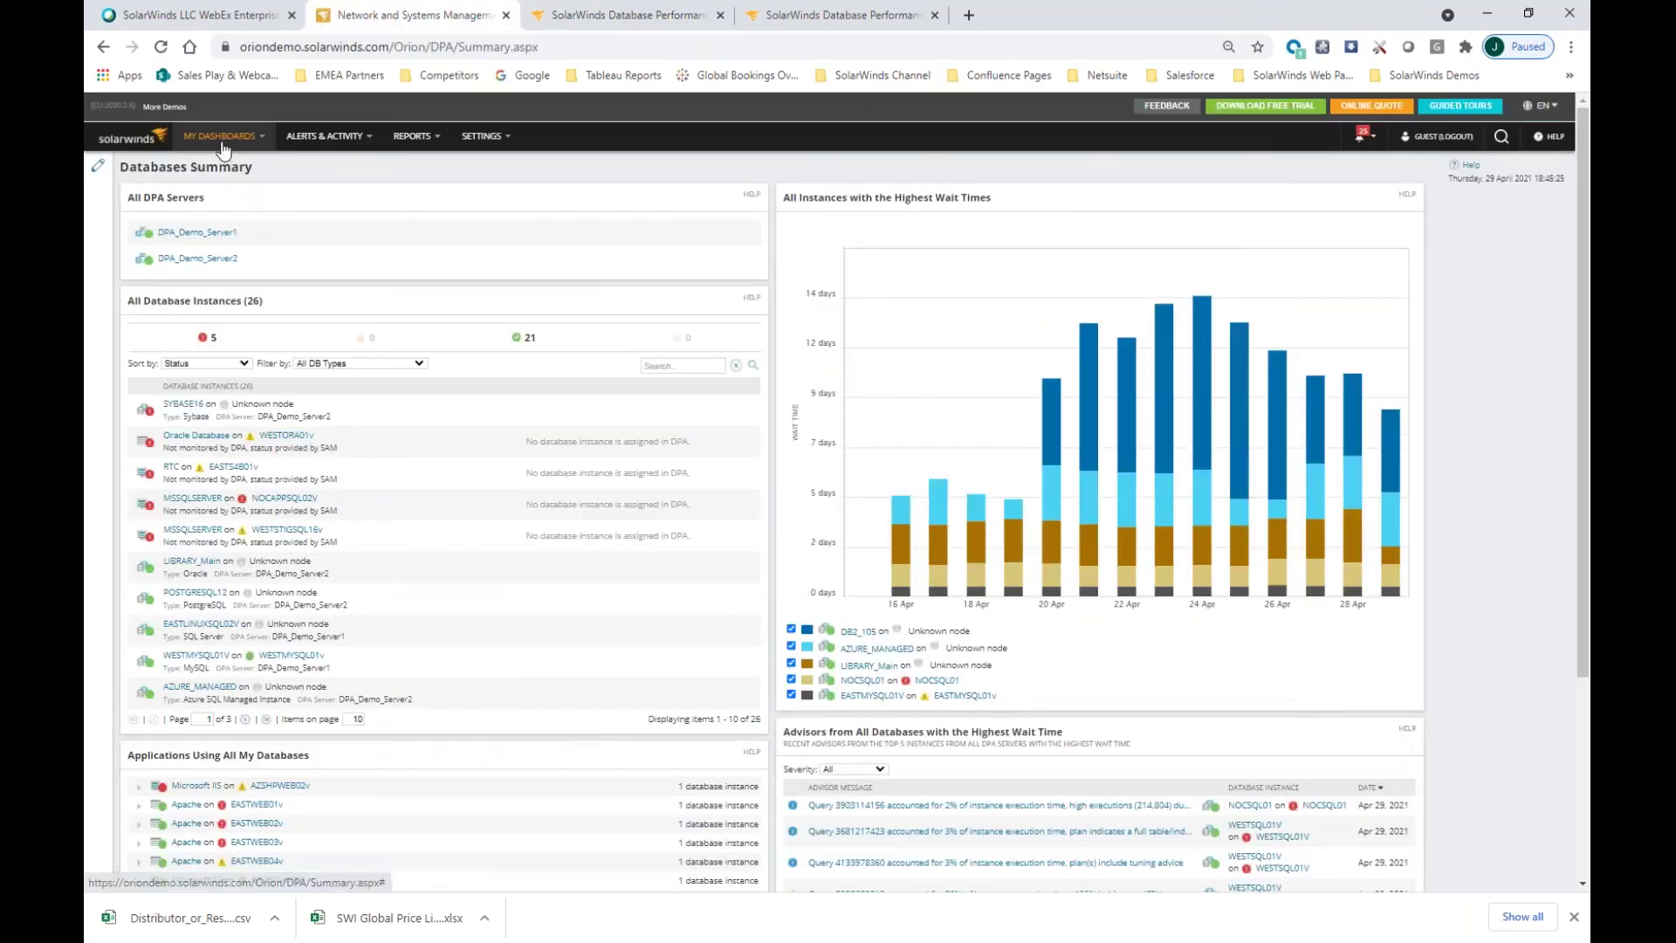
mouse_move(219, 142)
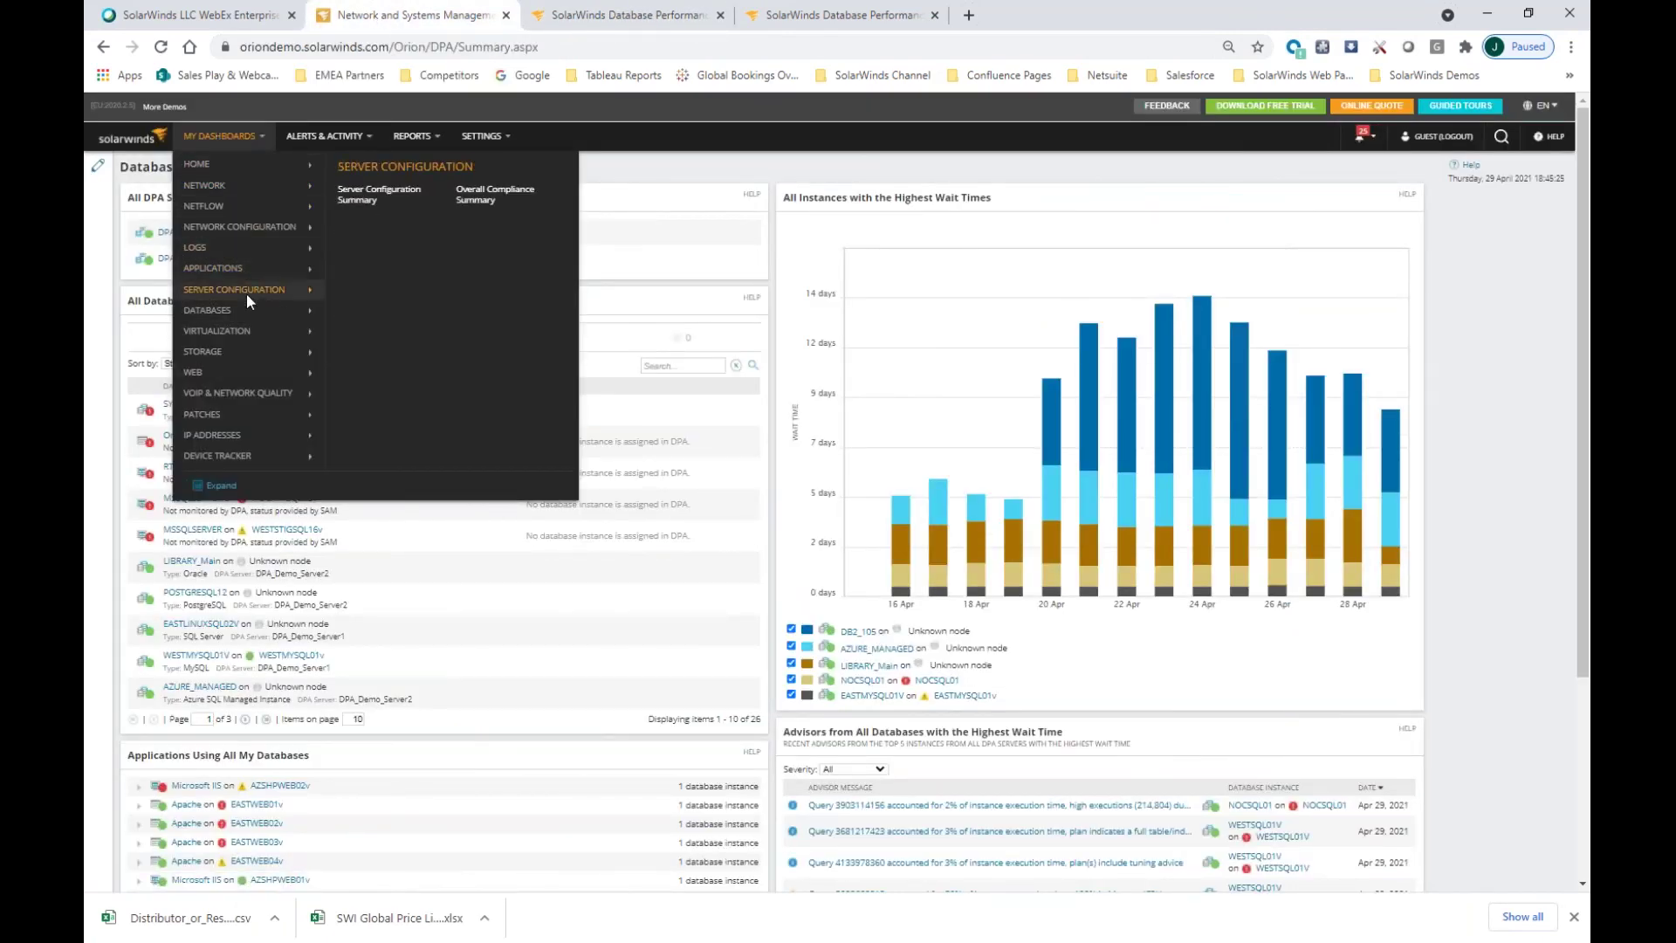
mouse_move(232, 334)
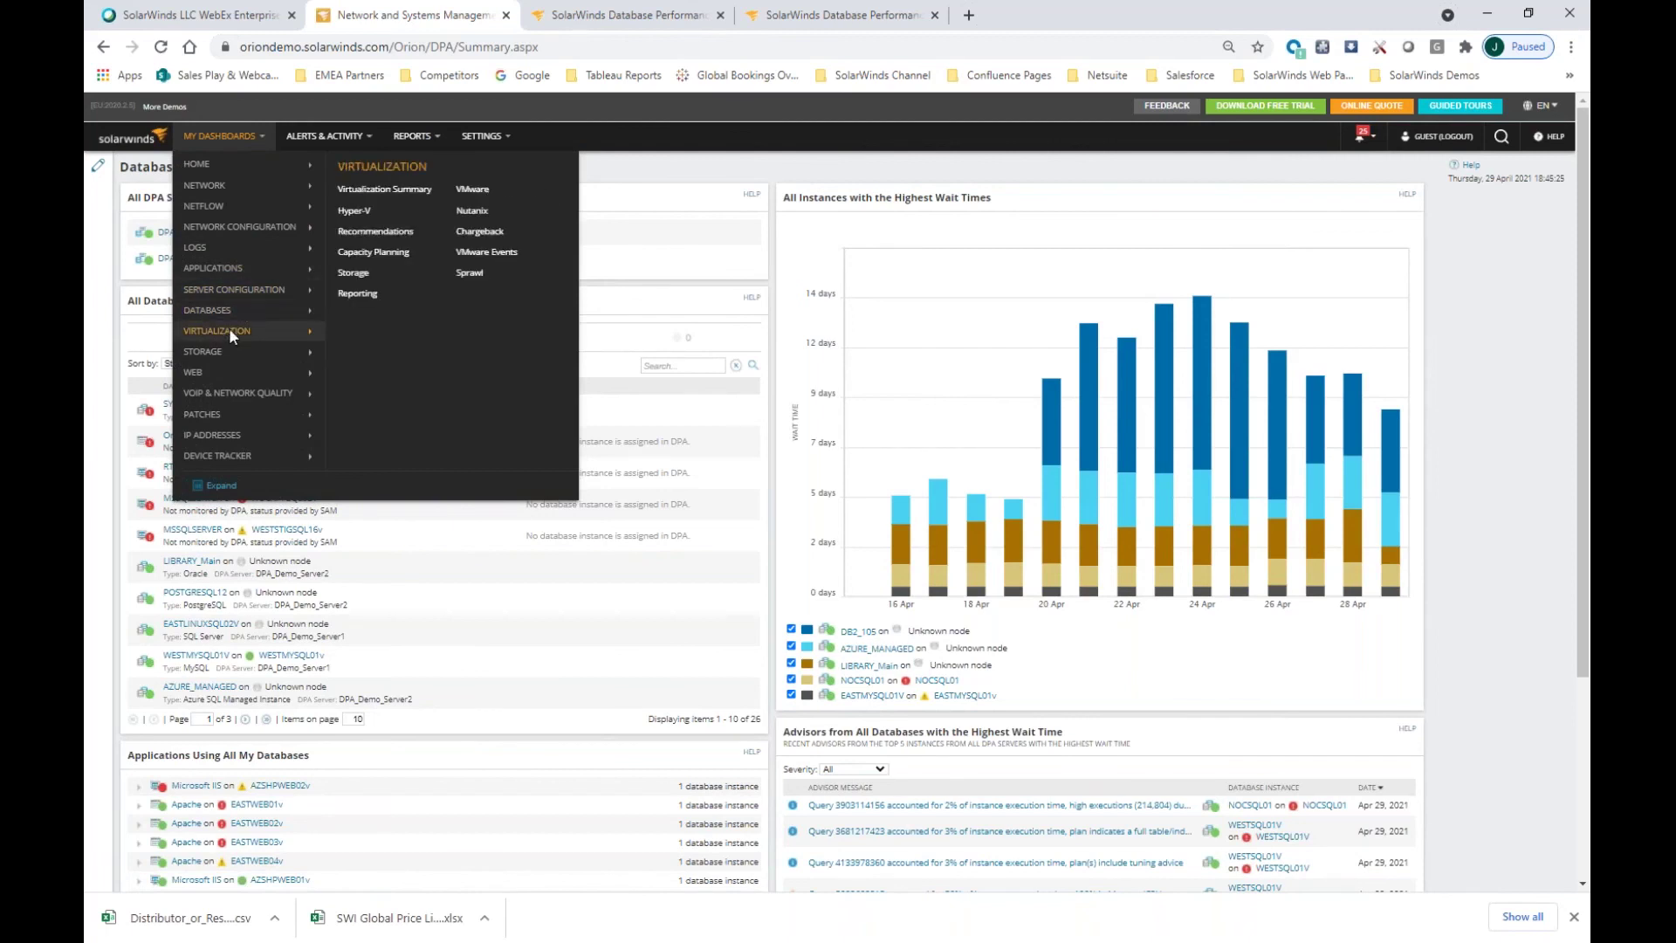
left_click(419, 192)
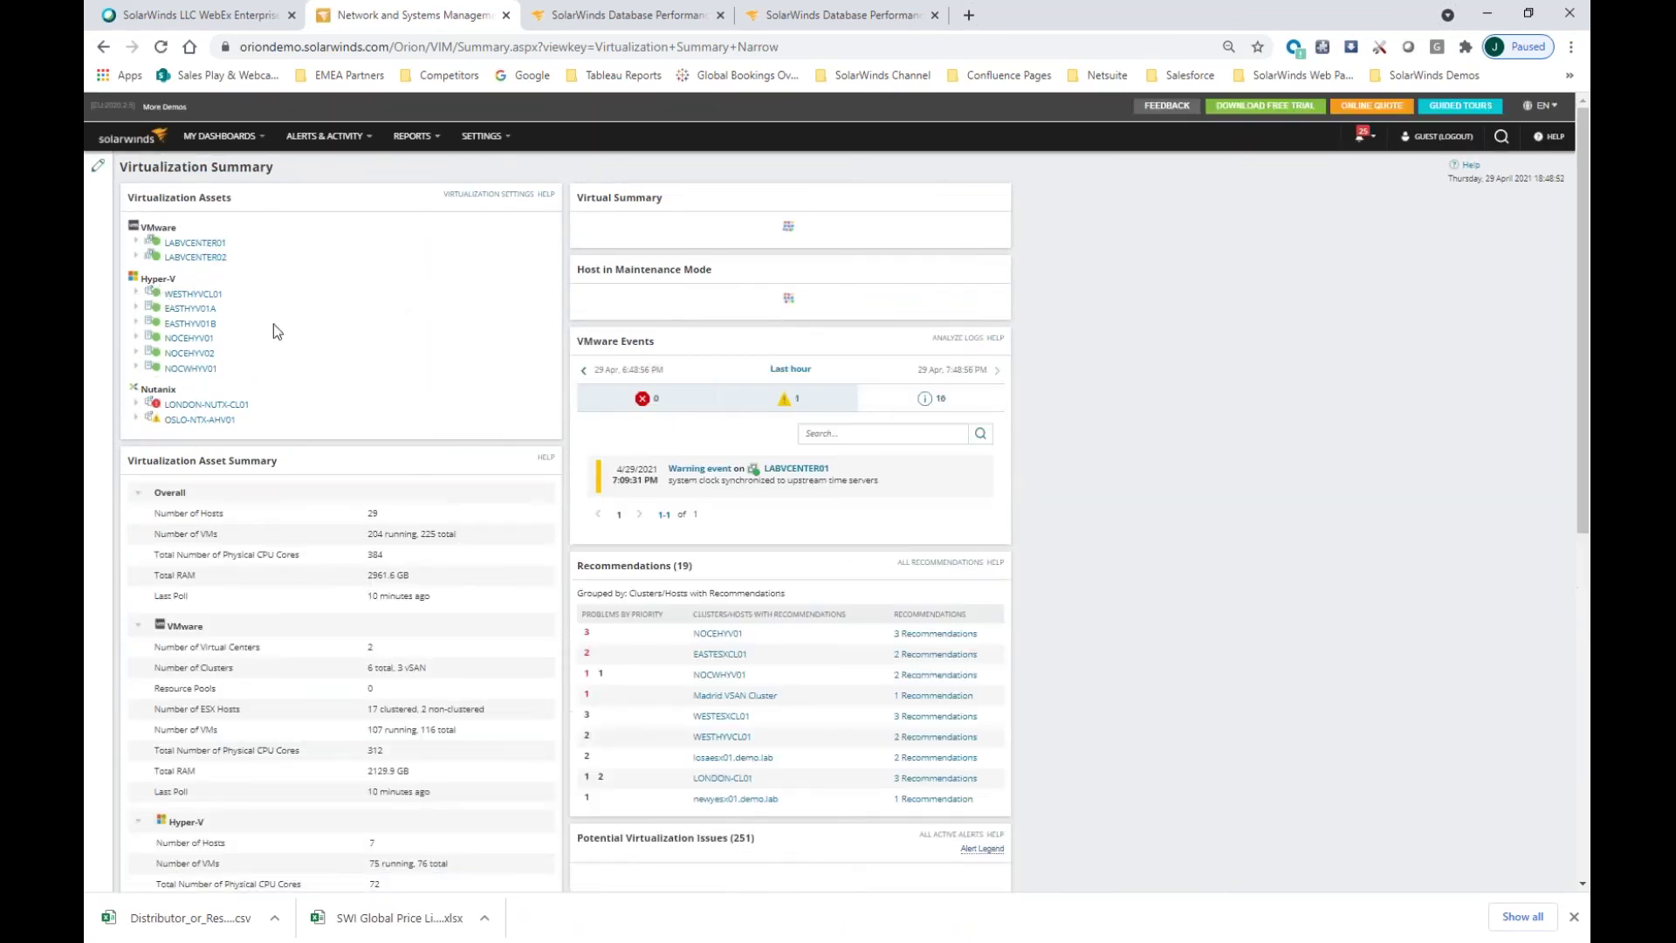
Expand LABVCENTER01 through EAST and EASTESXCL01 to list the virtual machines on eastesx01a.demo.lab
left_click(136, 242)
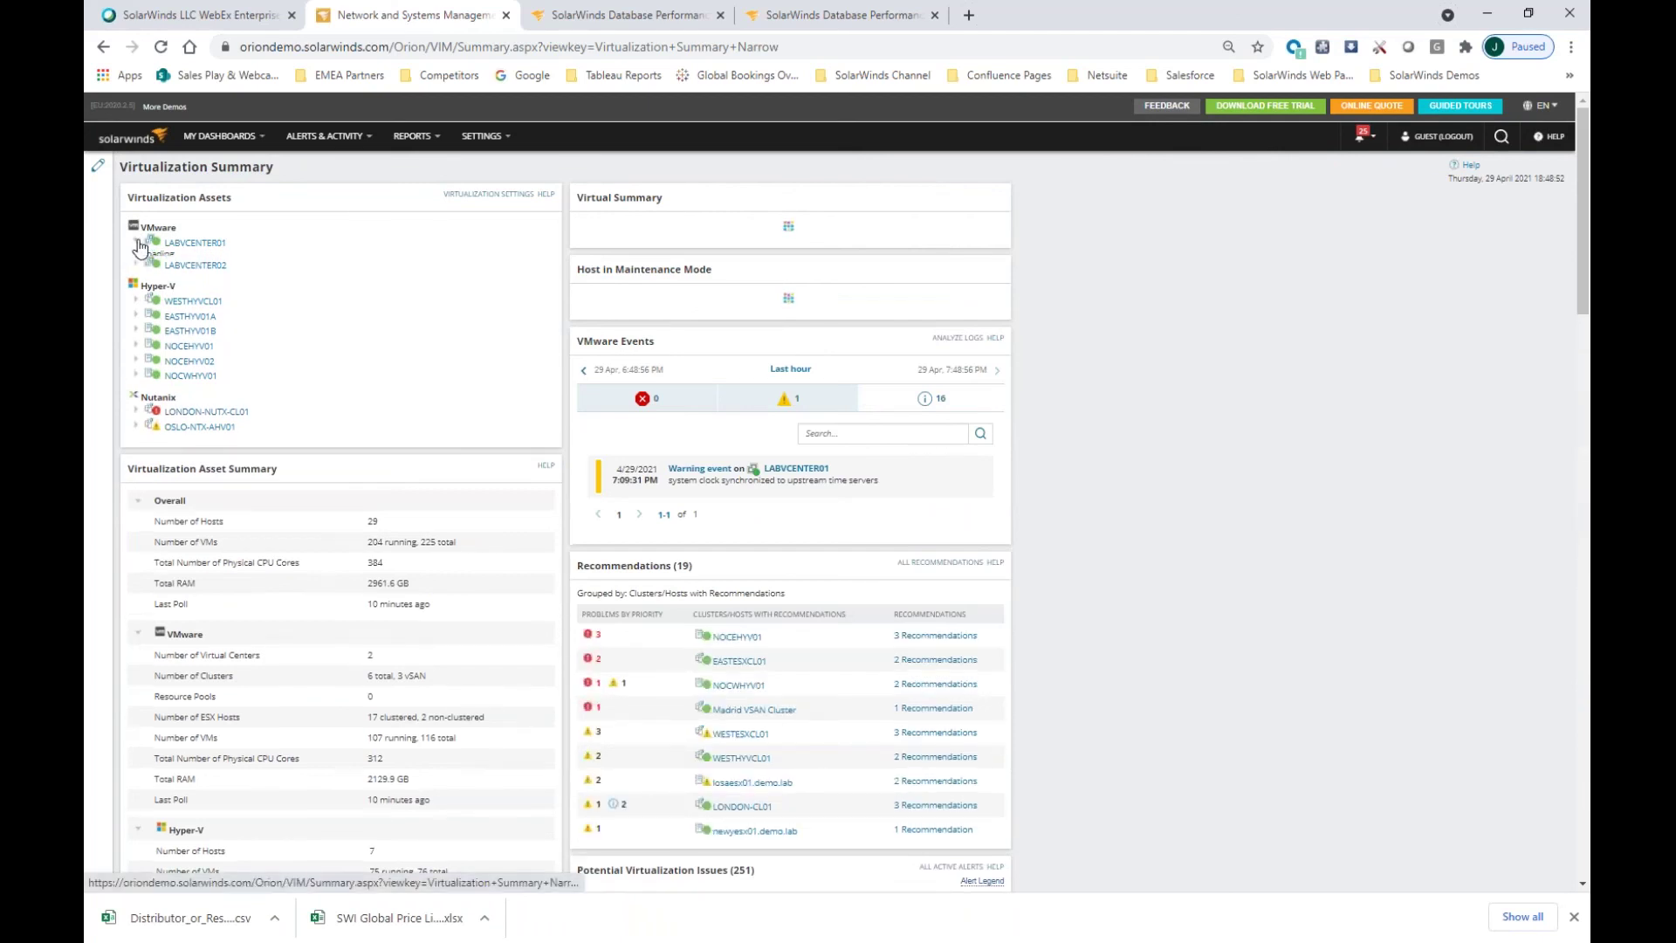
left_click(150, 255)
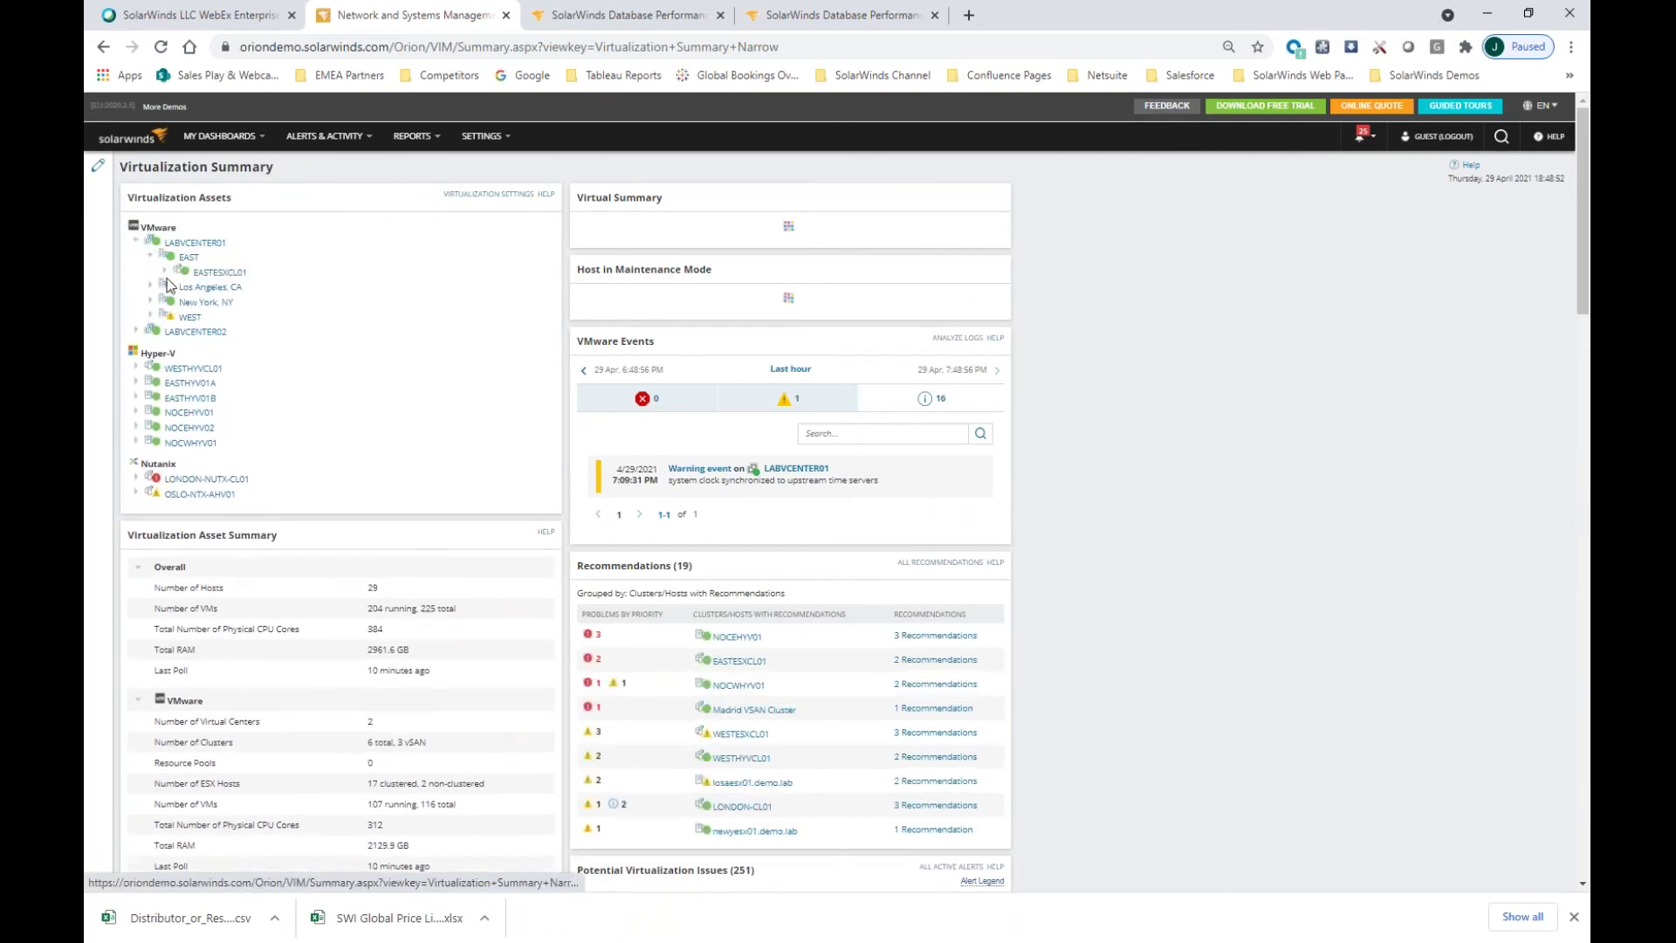
left_click(164, 273)
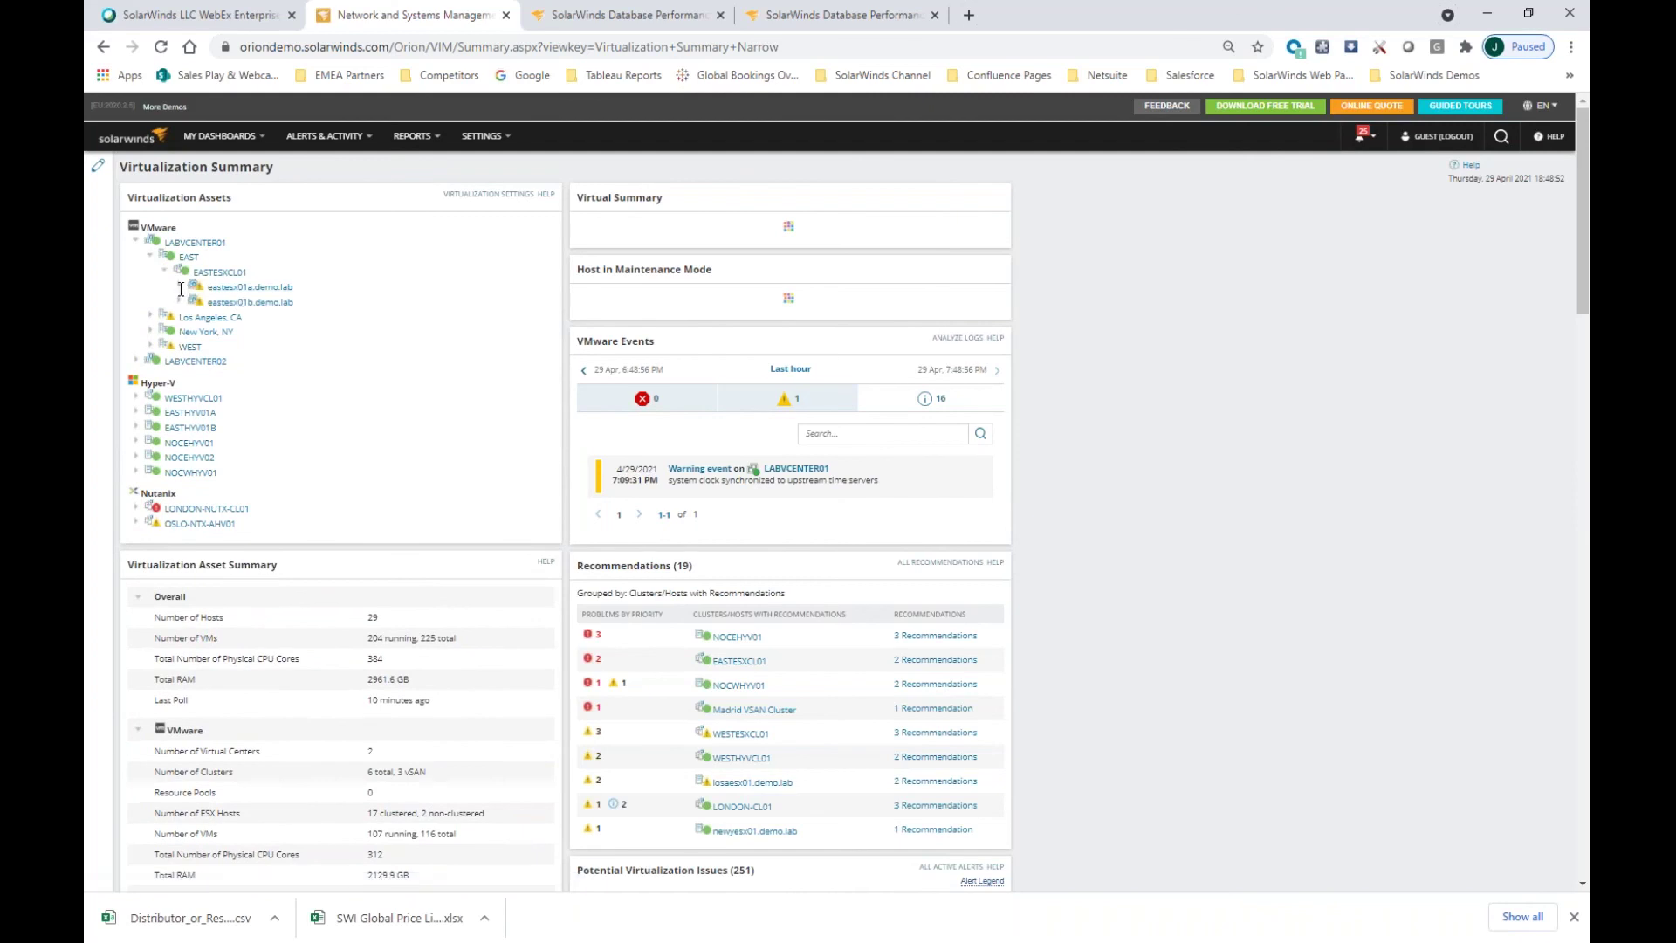
left_click(179, 287)
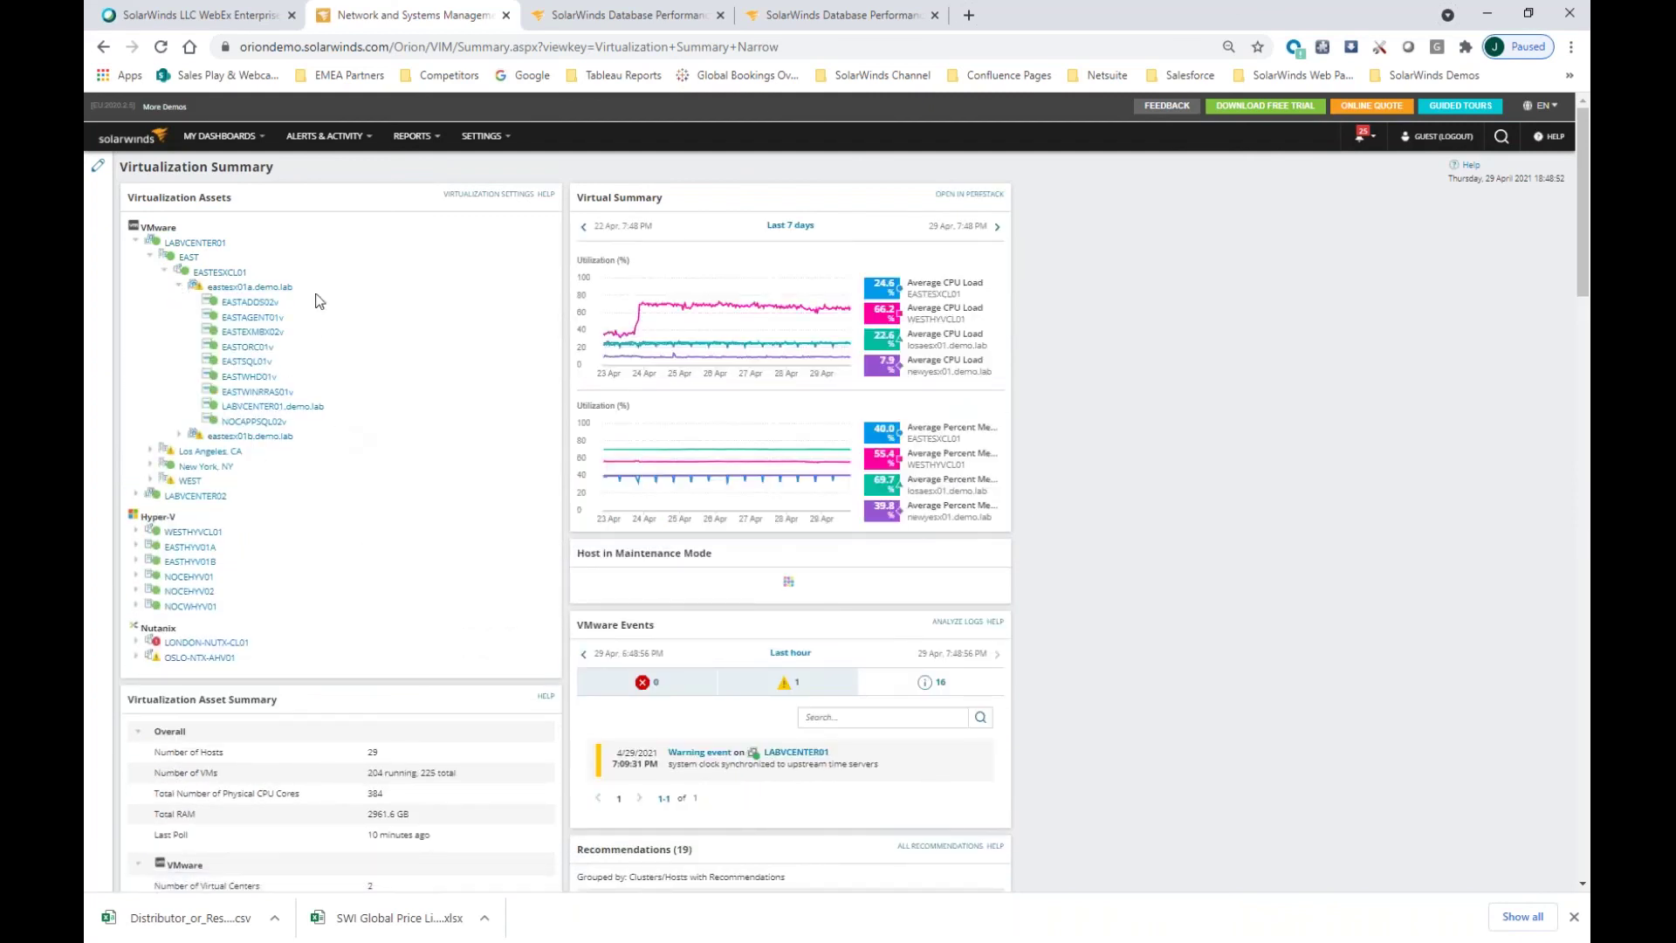
Open the list of all current virtualization recommendations
left_click(218, 135)
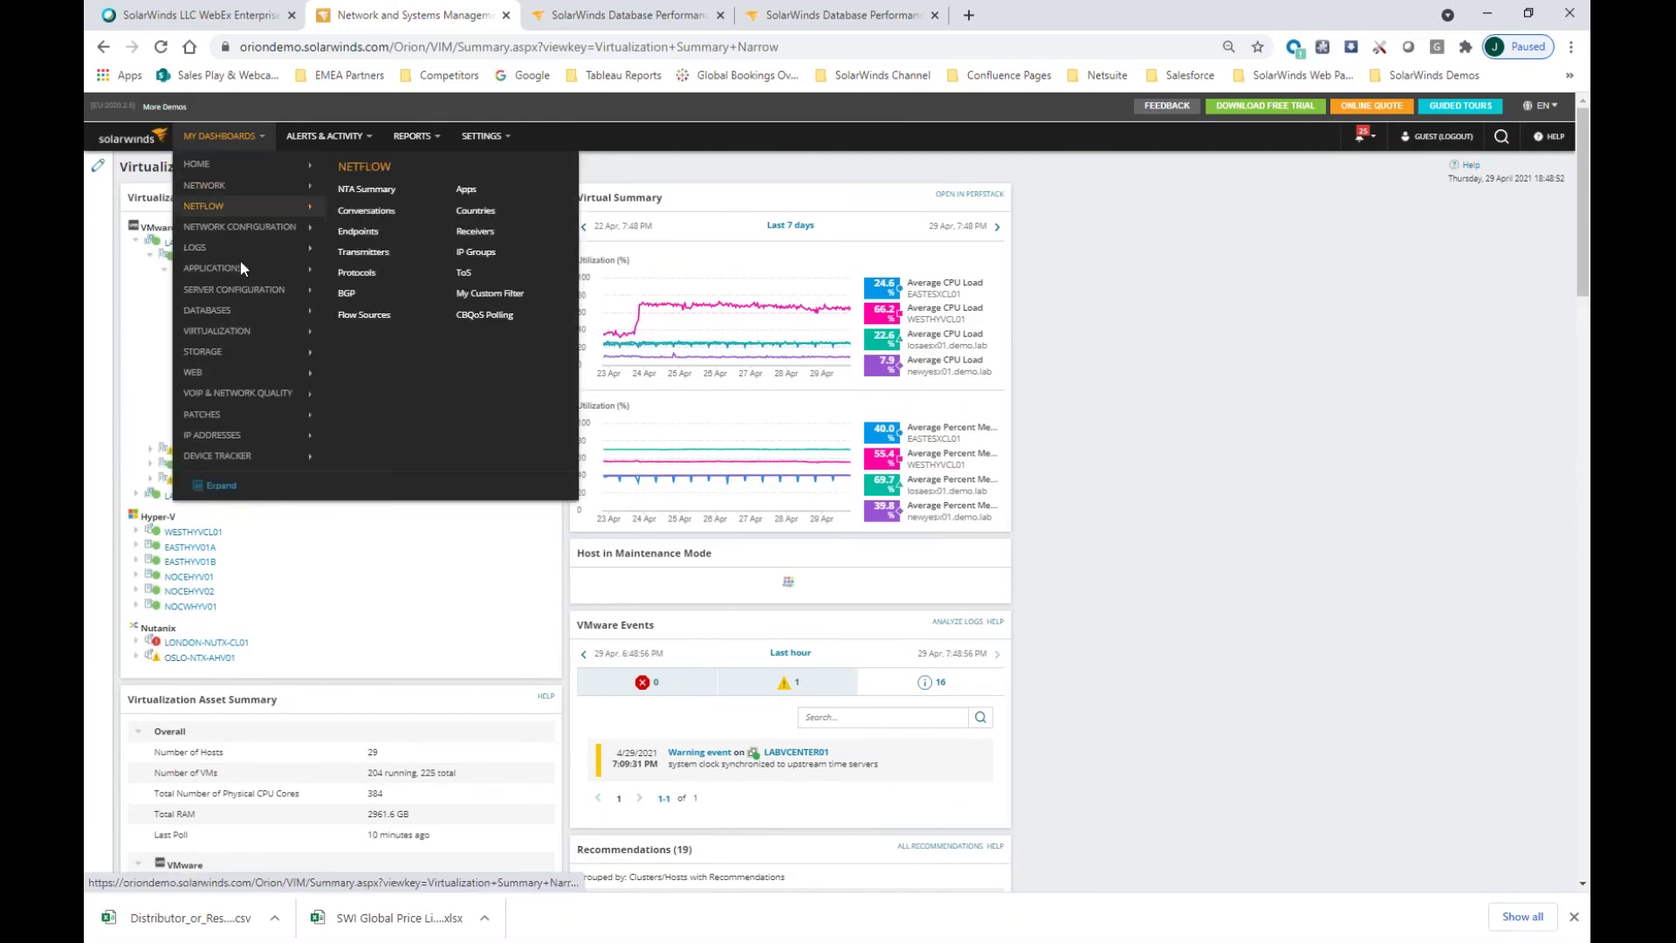
mouse_move(234, 336)
left_click(377, 231)
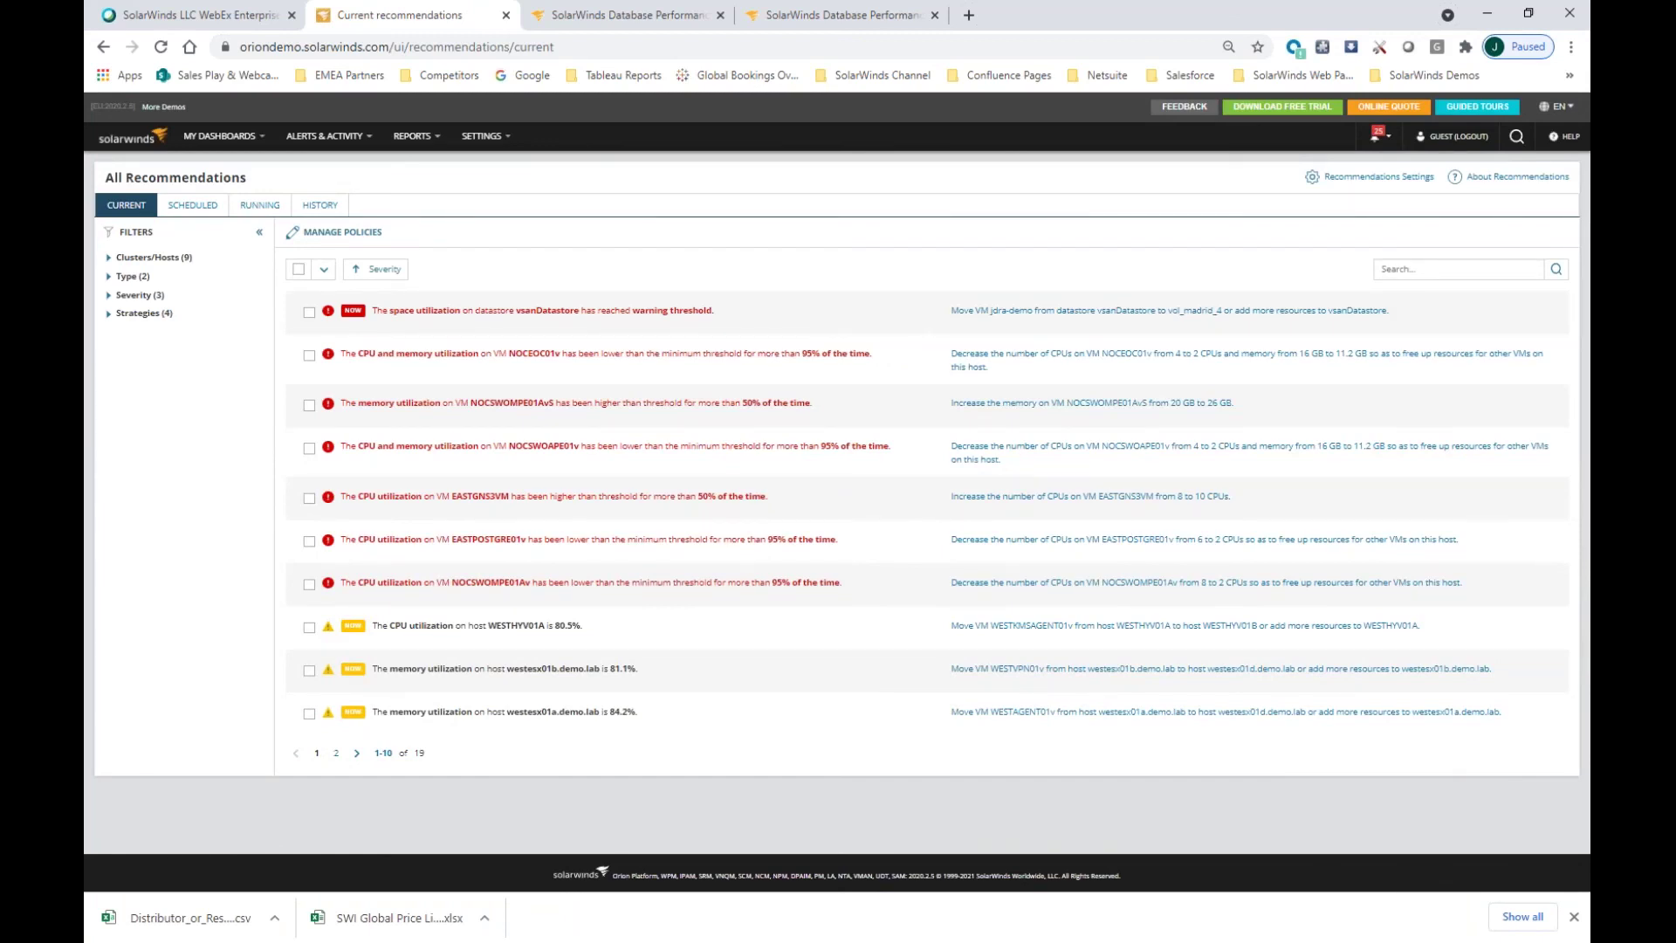
Increase the browser zoom to 100% for the All Recommendations page
left_click(1571, 47)
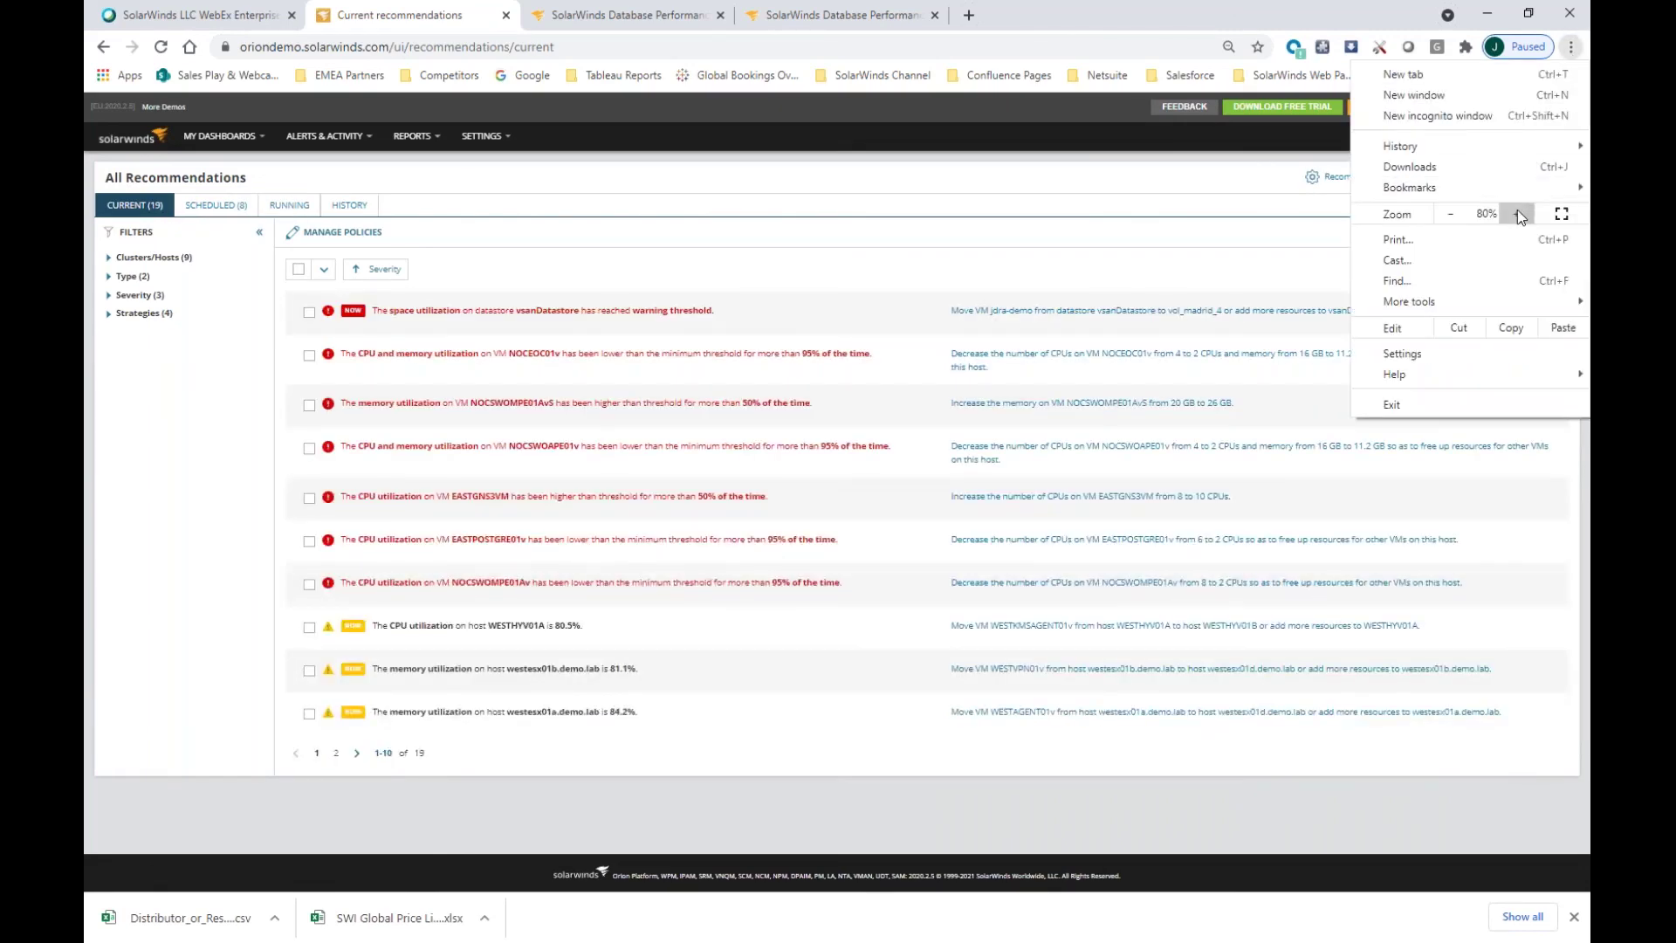
left_click(1517, 214)
left_click(1518, 213)
key("Escape")
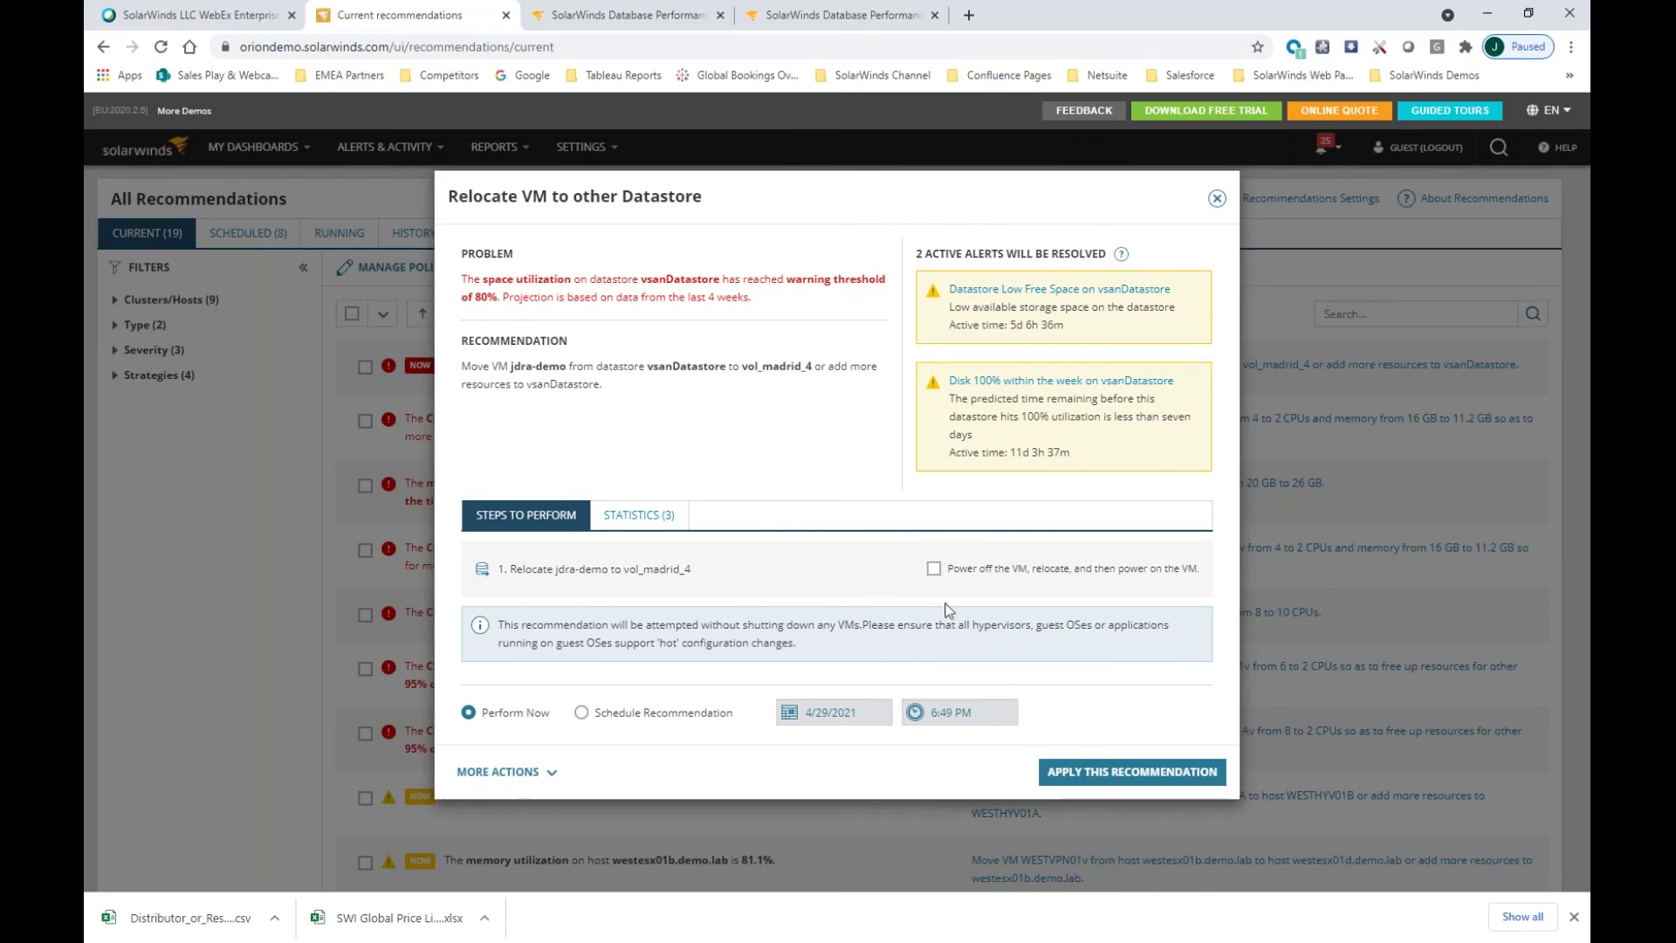
Try to apply the recommendation relocating VM jdra-demo to vol_madrid_4 immediately, and close its details
left_click(1126, 774)
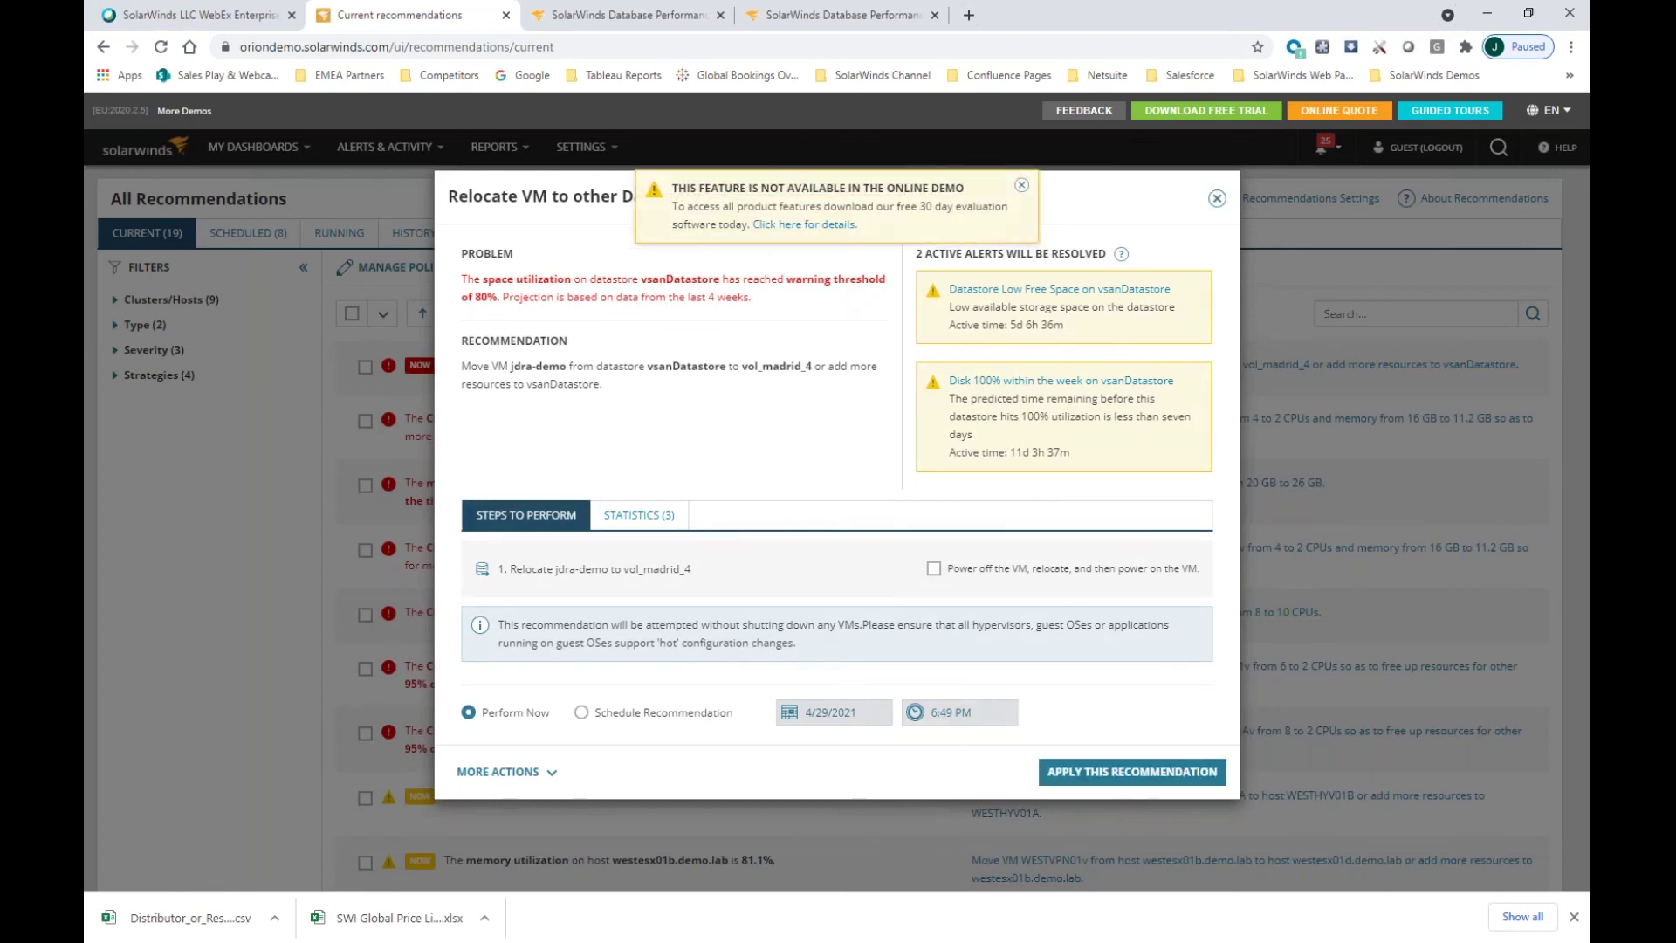
left_click(1020, 186)
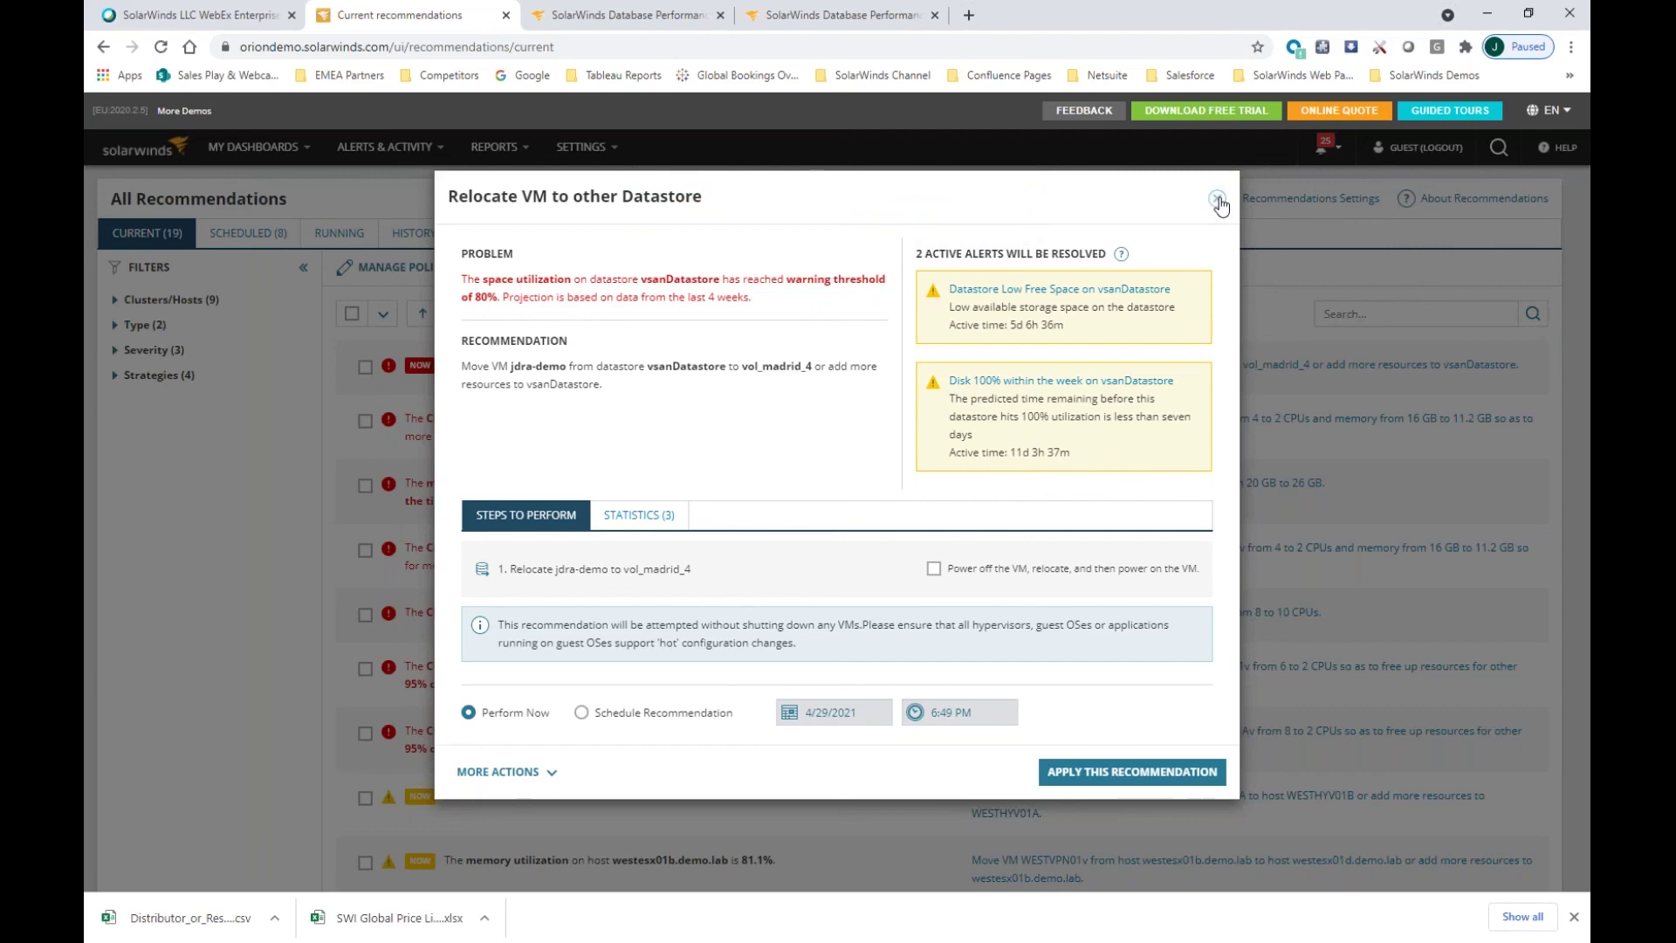
left_click(1217, 198)
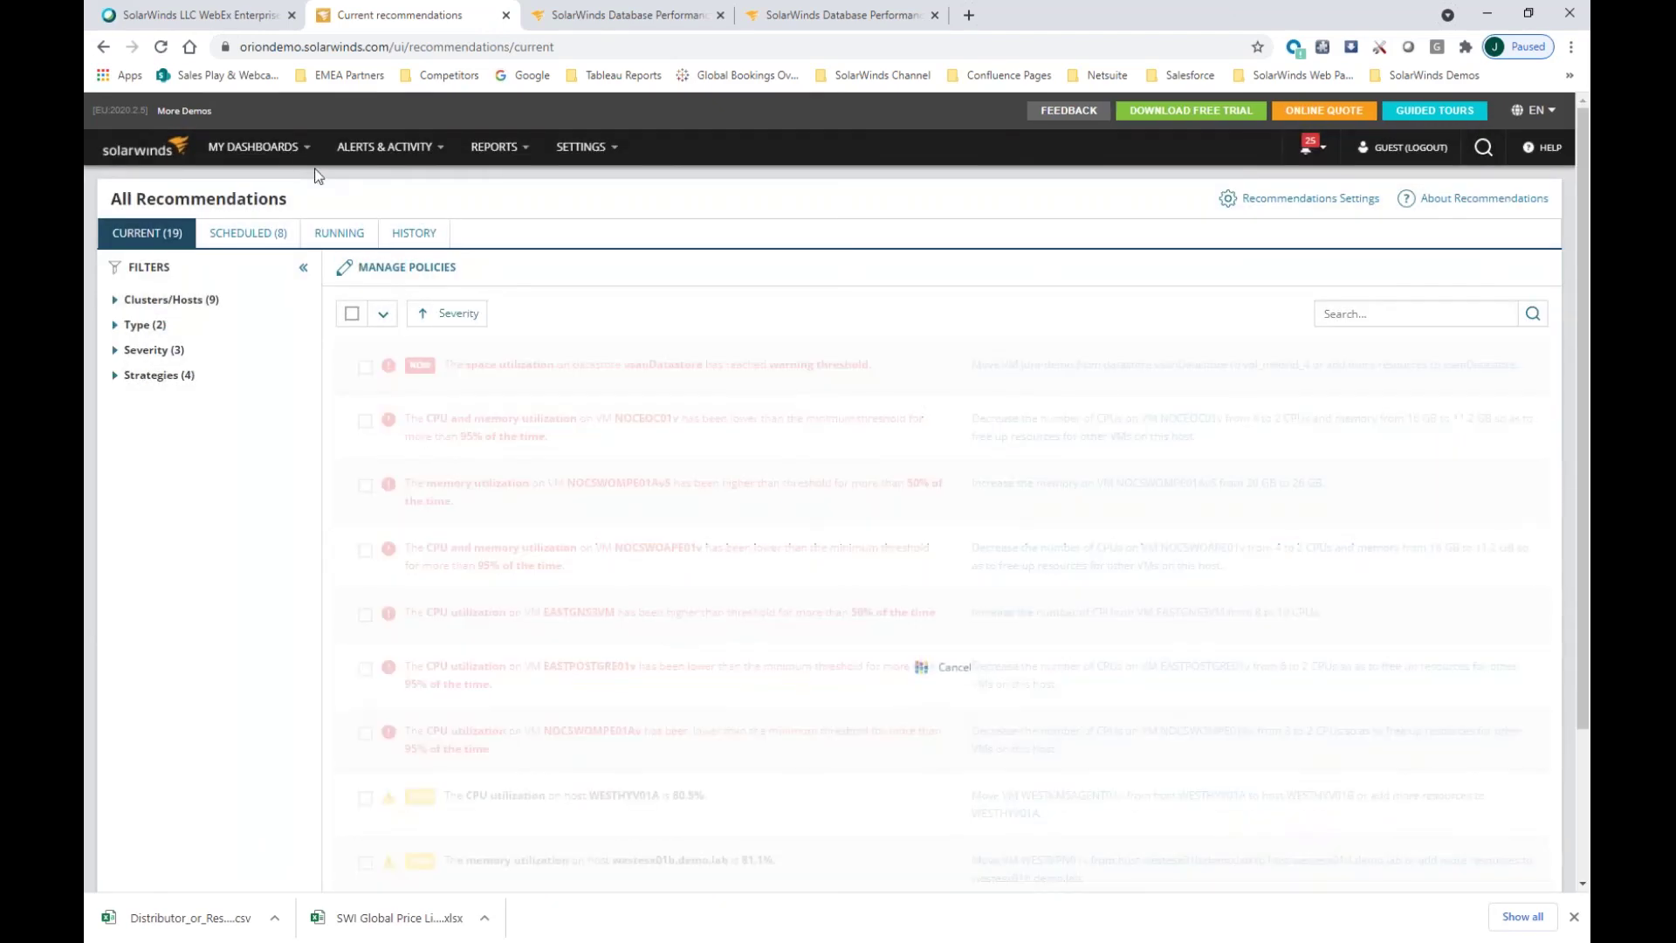
Open the Virtualization Sprawl dashboard
mouse_move(276, 152)
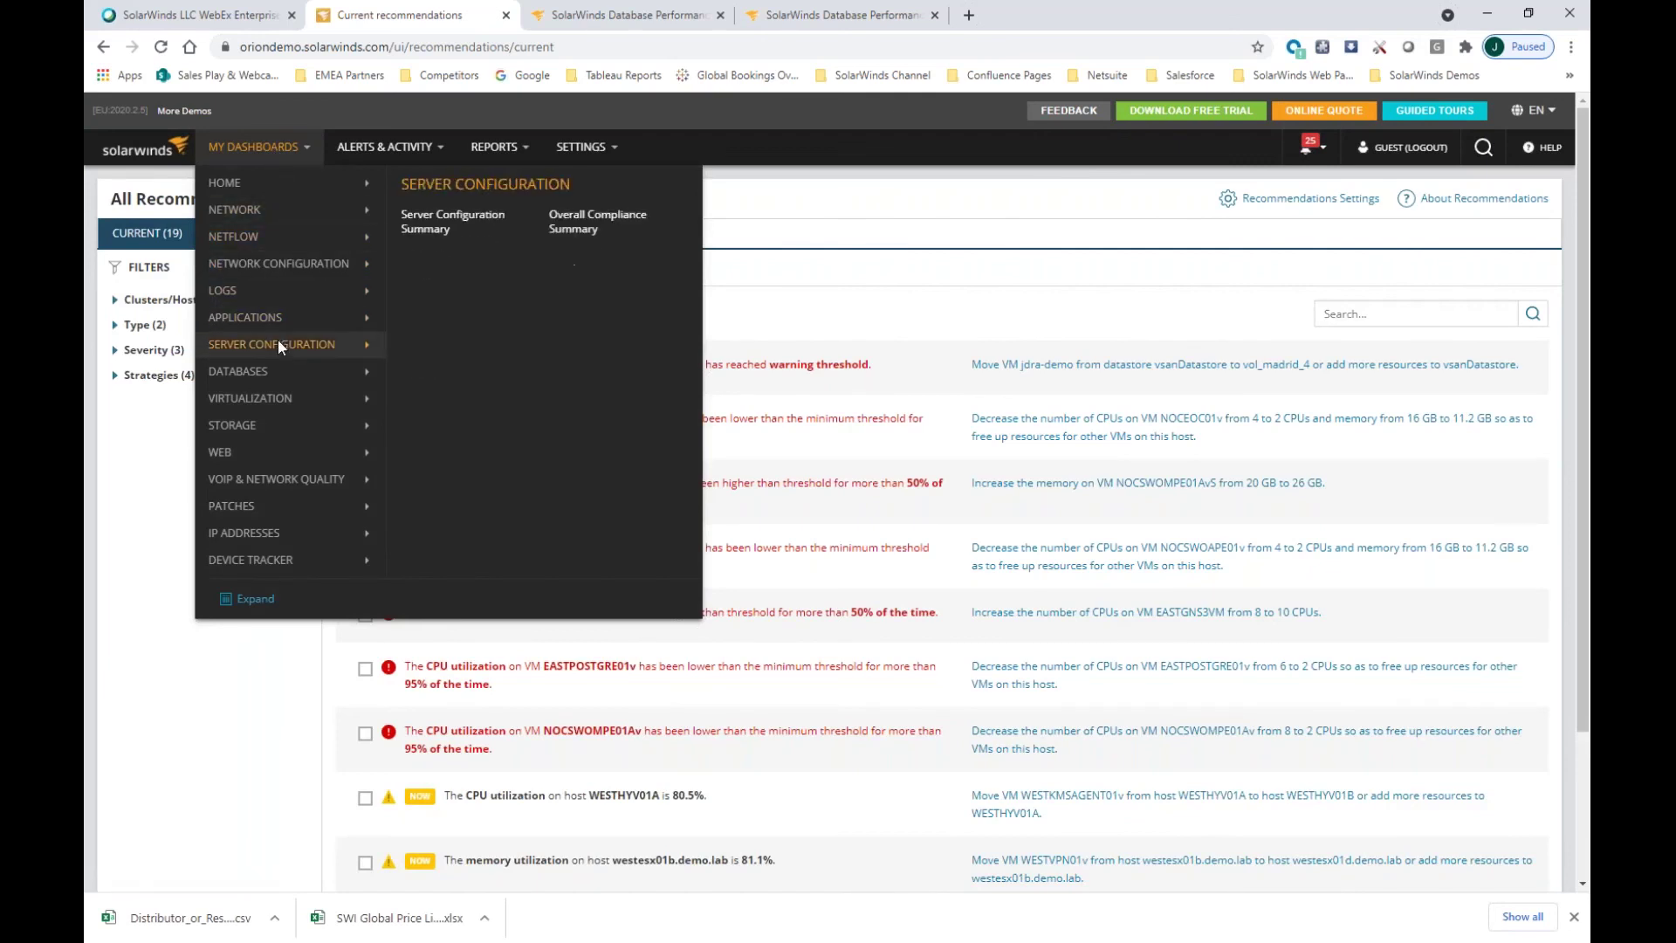
mouse_move(267, 401)
left_click(455, 358)
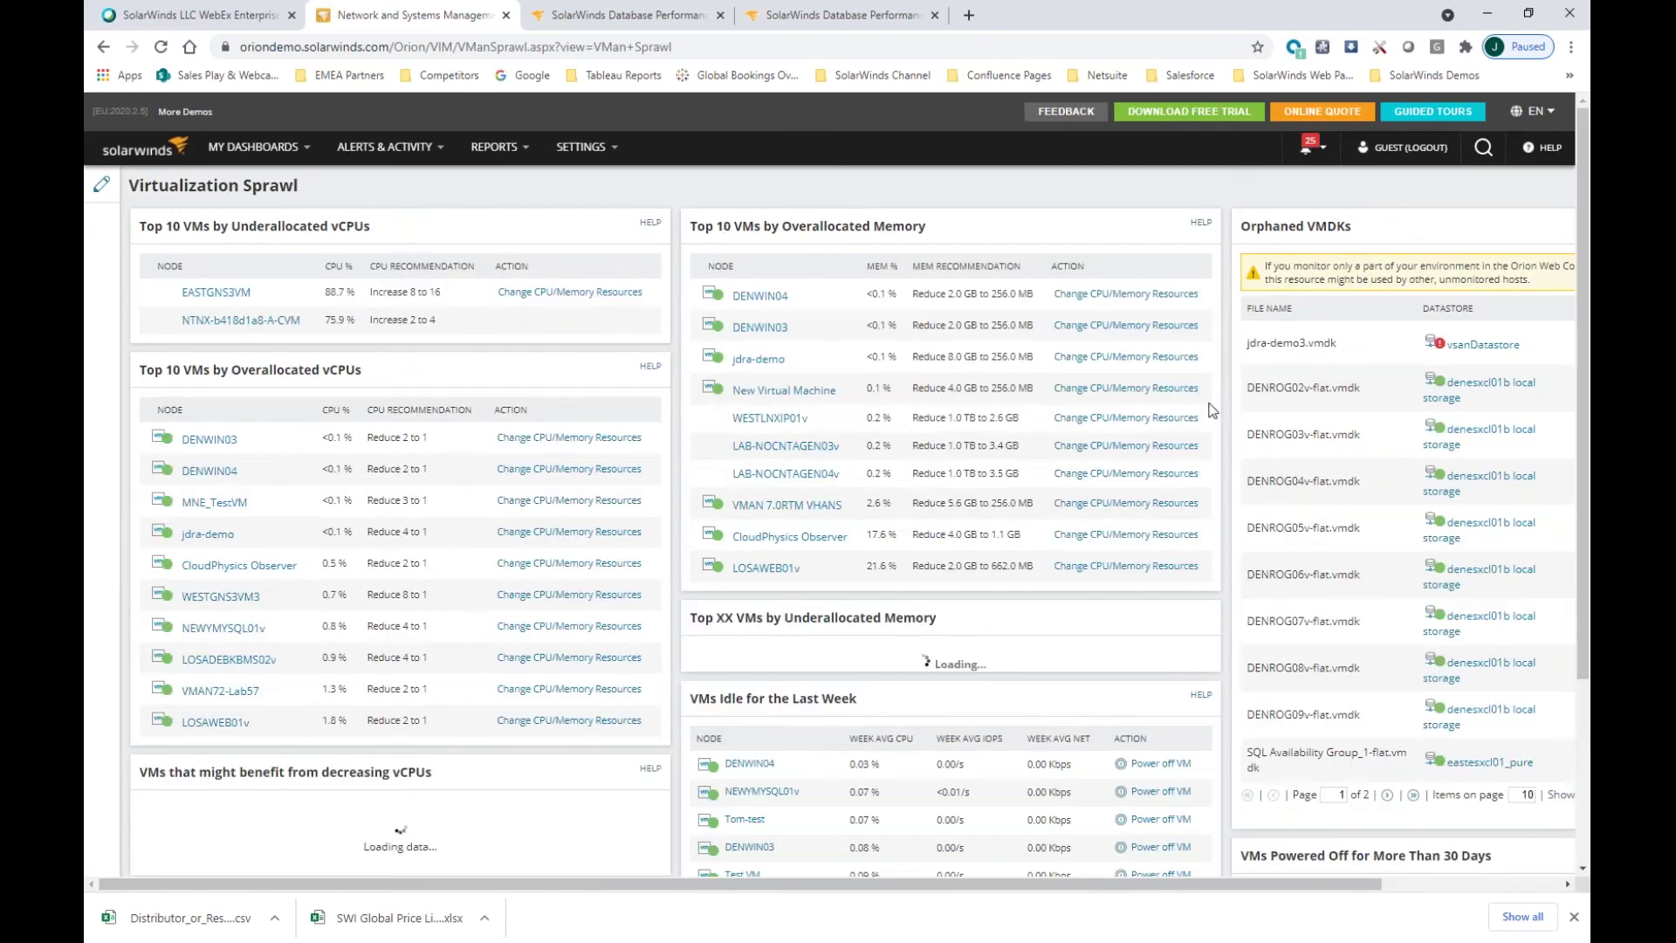
View the CPU/memory resource options for EASTGNS3VM without saving, and review the remaining Virtualization Sprawl lists, including idle and long-powered-off VMs
left_click(566, 294)
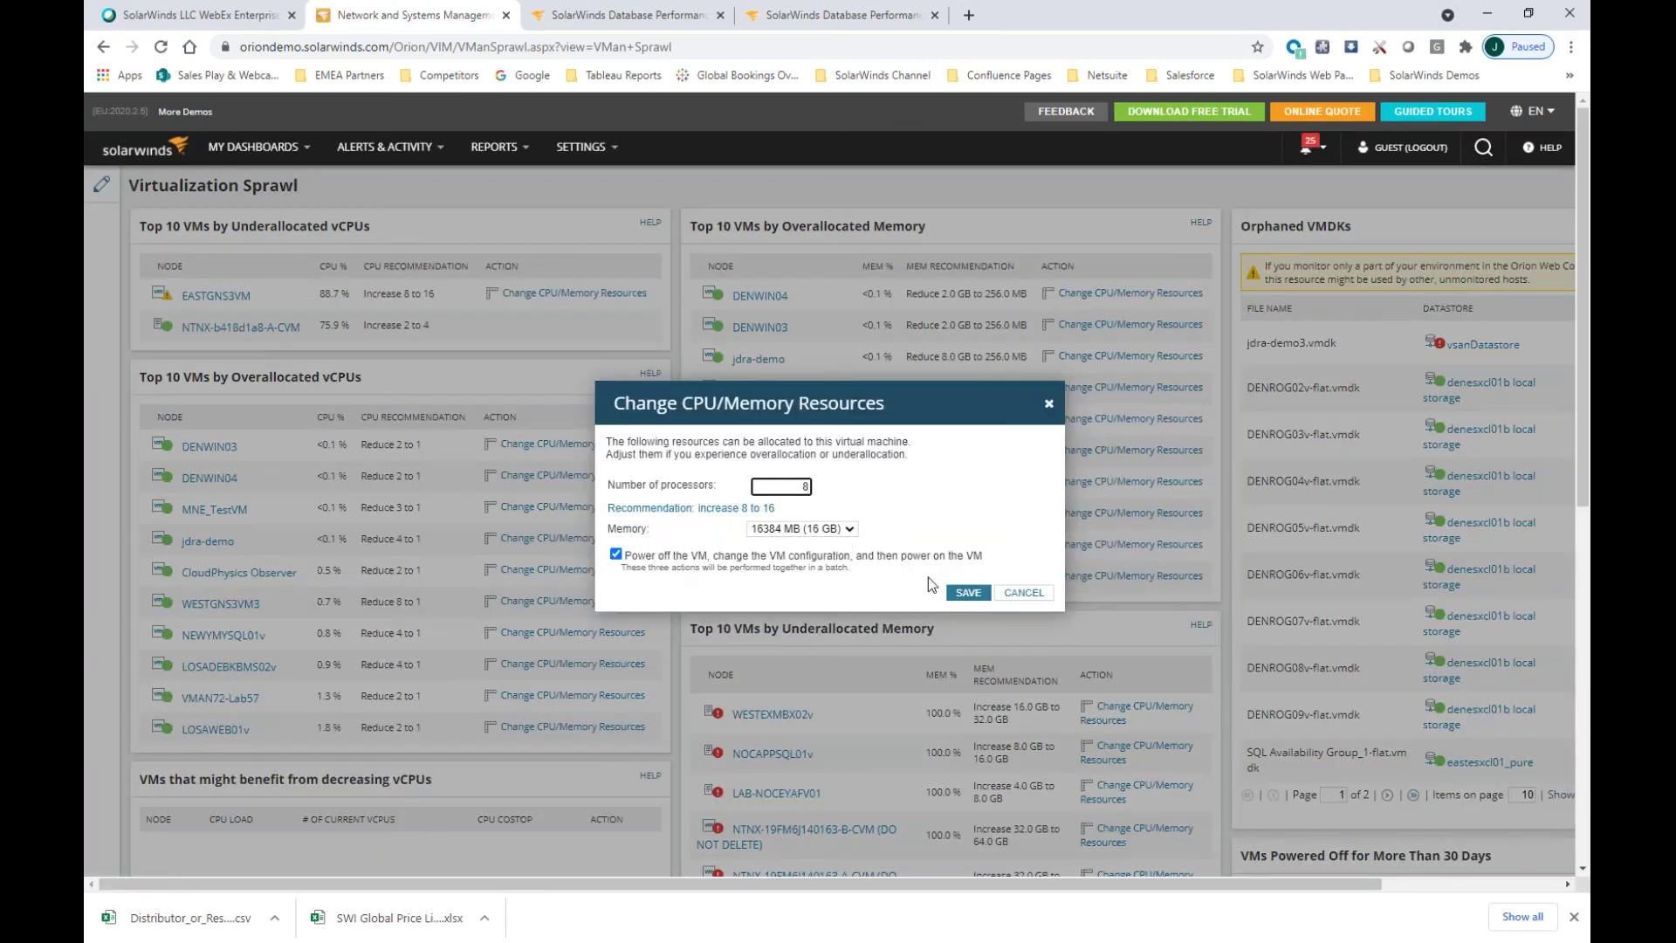
left_click(1022, 595)
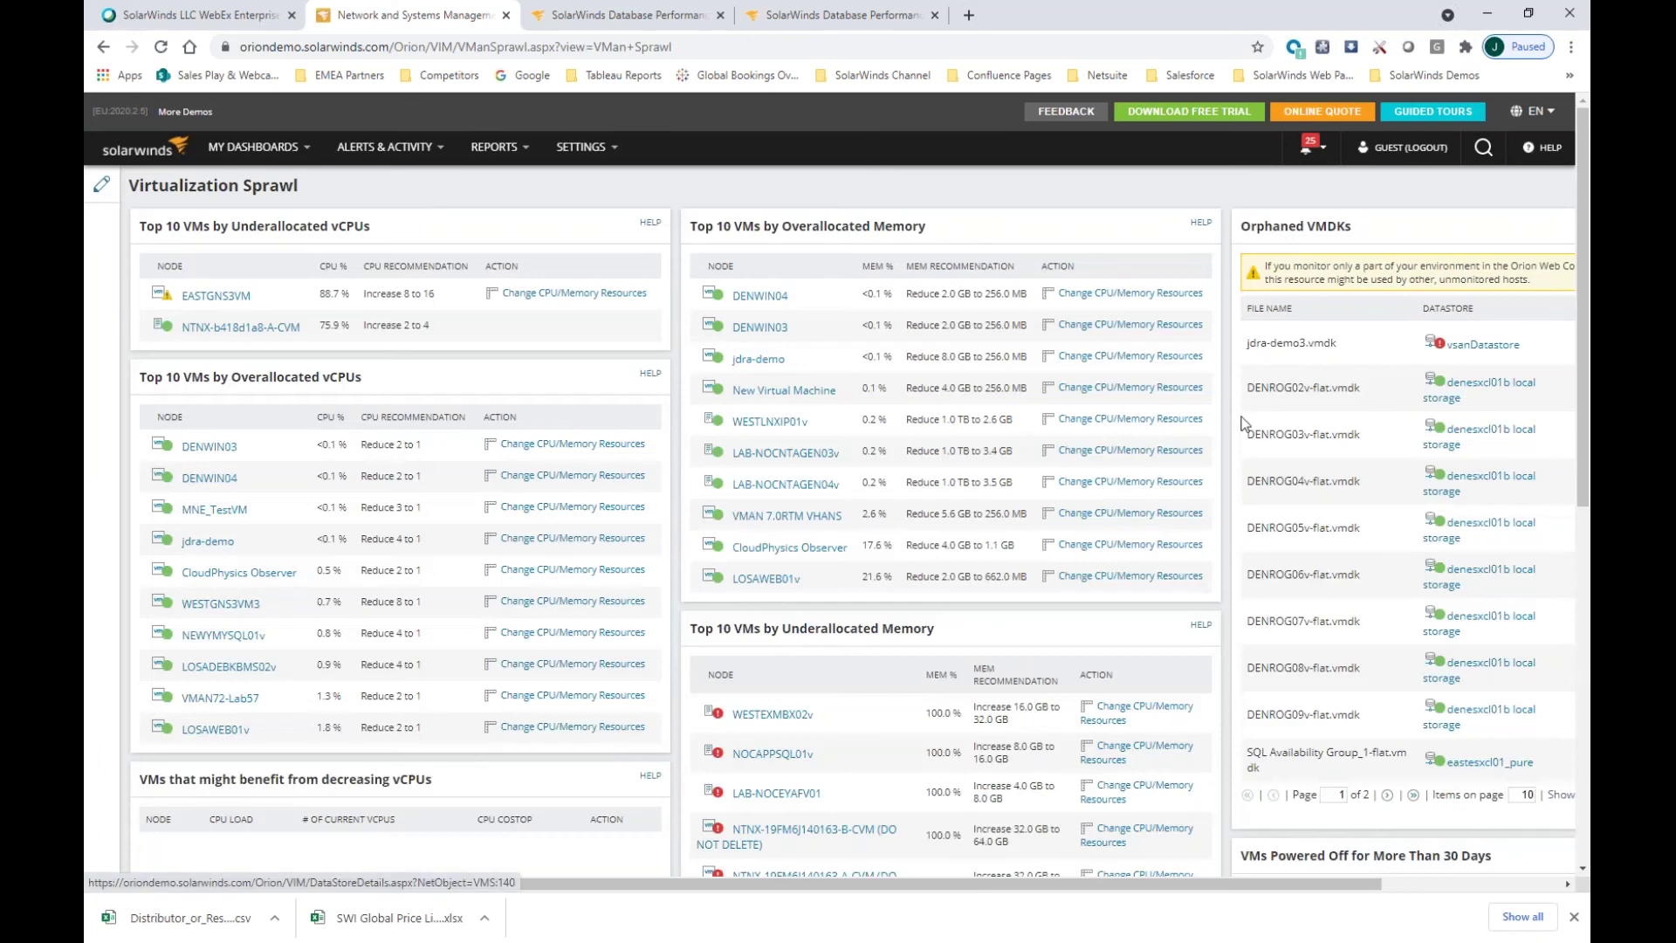
scroll(1146, 804, "down", 8)
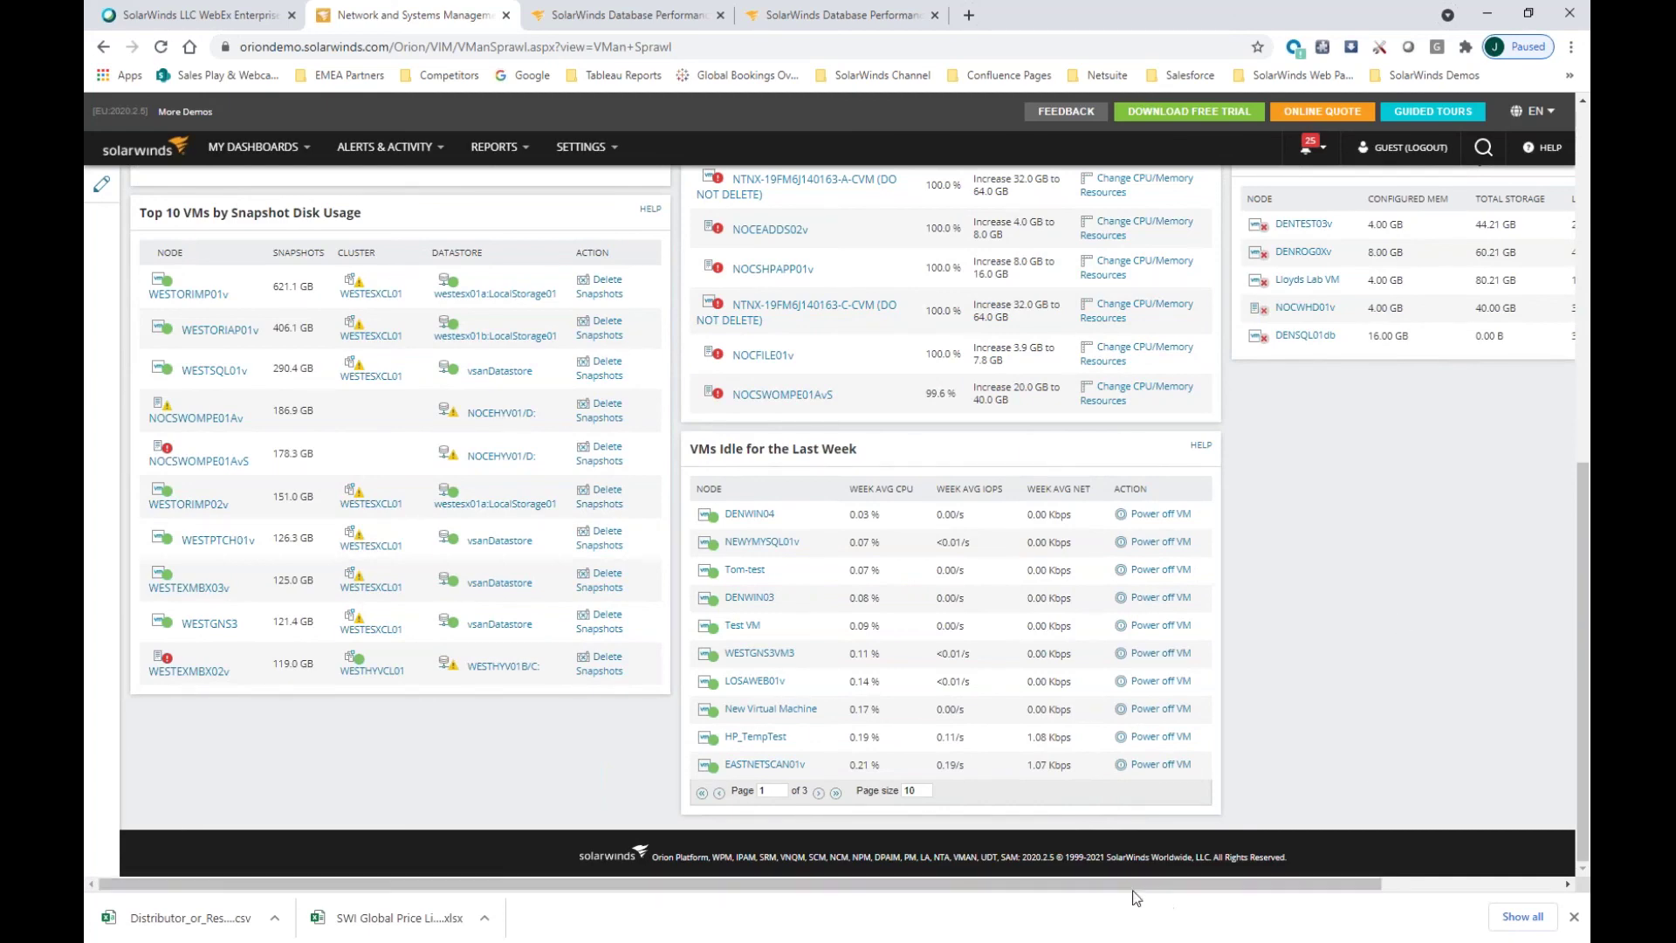
left_click_drag(1135, 883, 1313, 884)
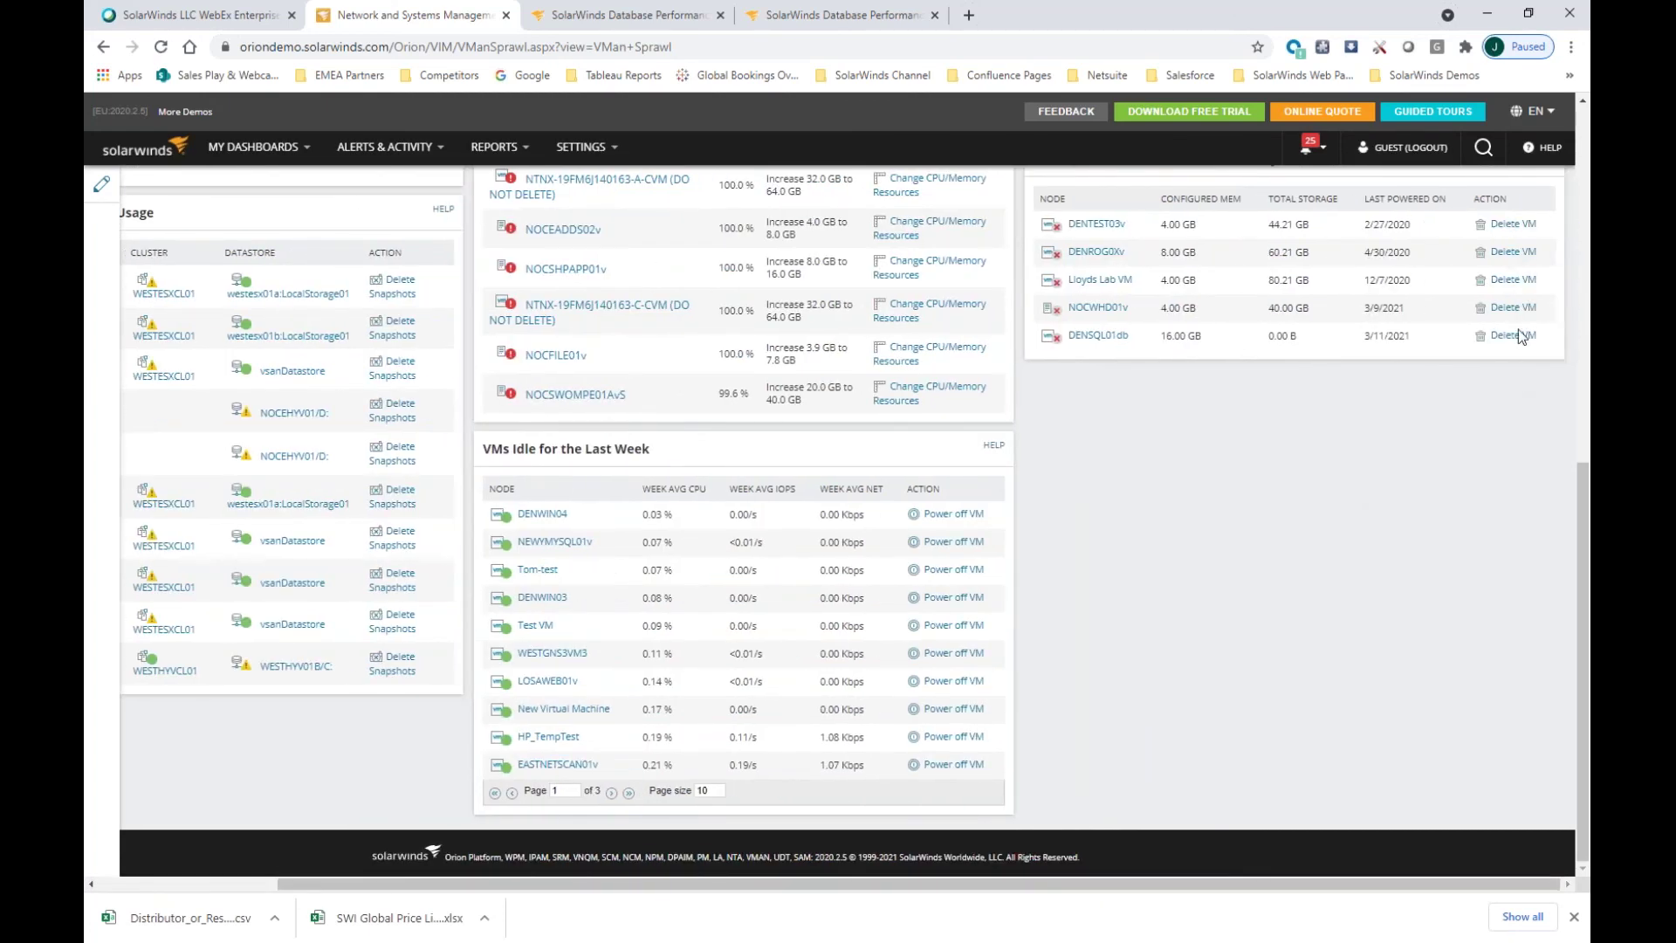
scroll(1520, 367, "up", 8)
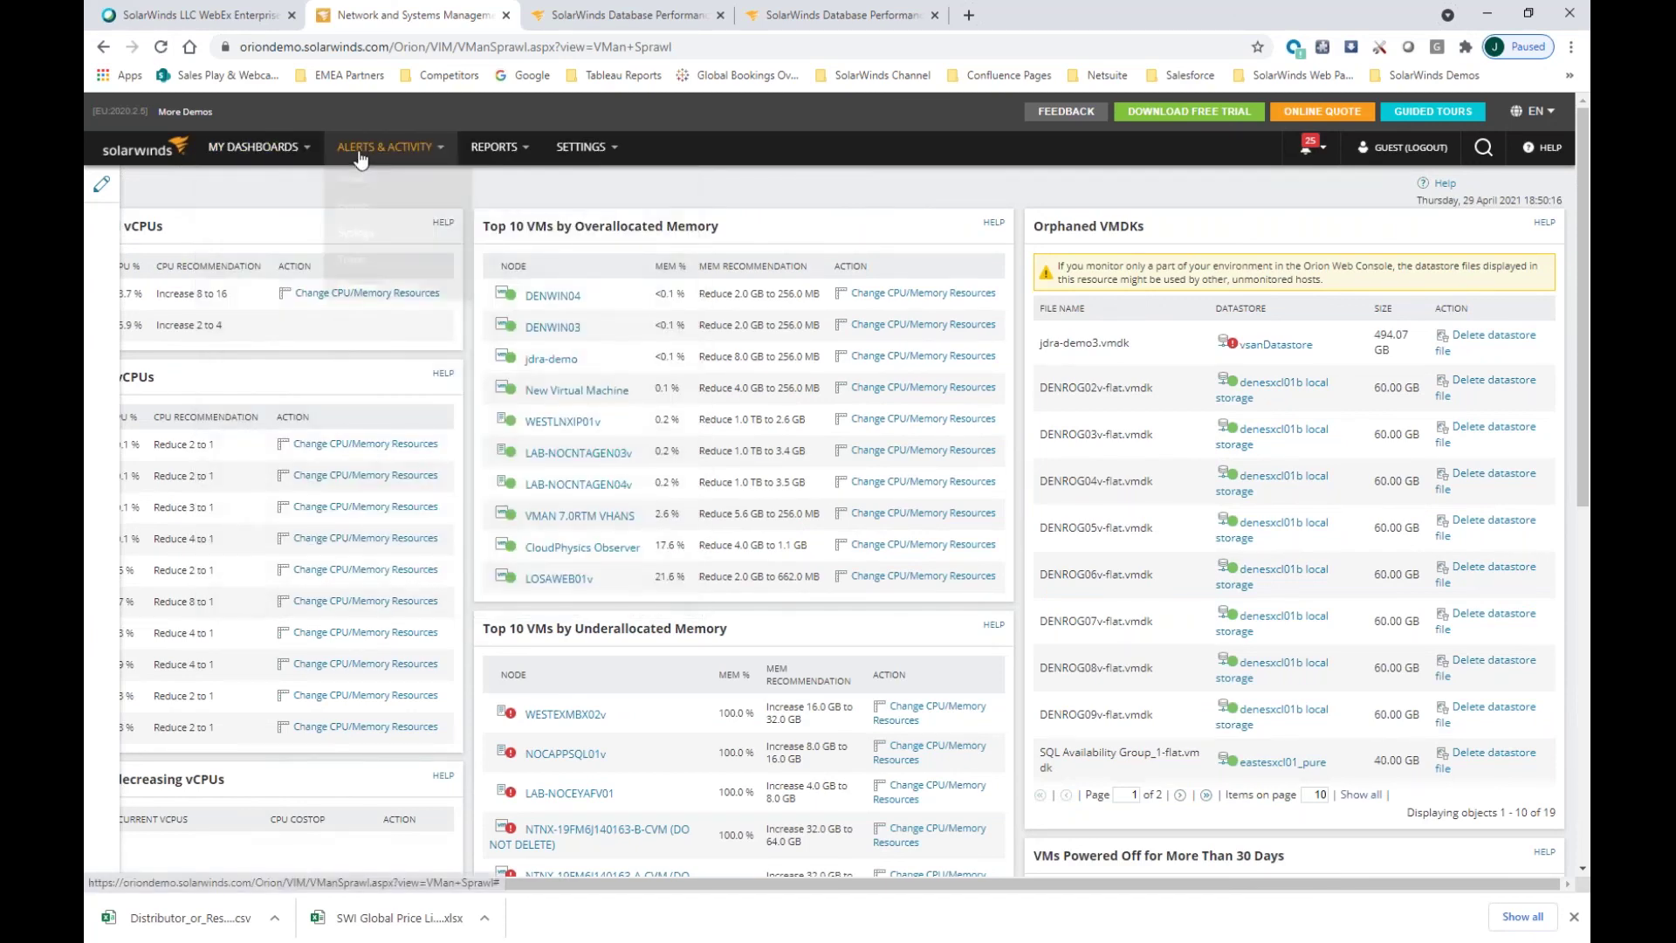
Open the list of all active alerts and go from there to the alert management page
mouse_move(384, 149)
left_click(353, 184)
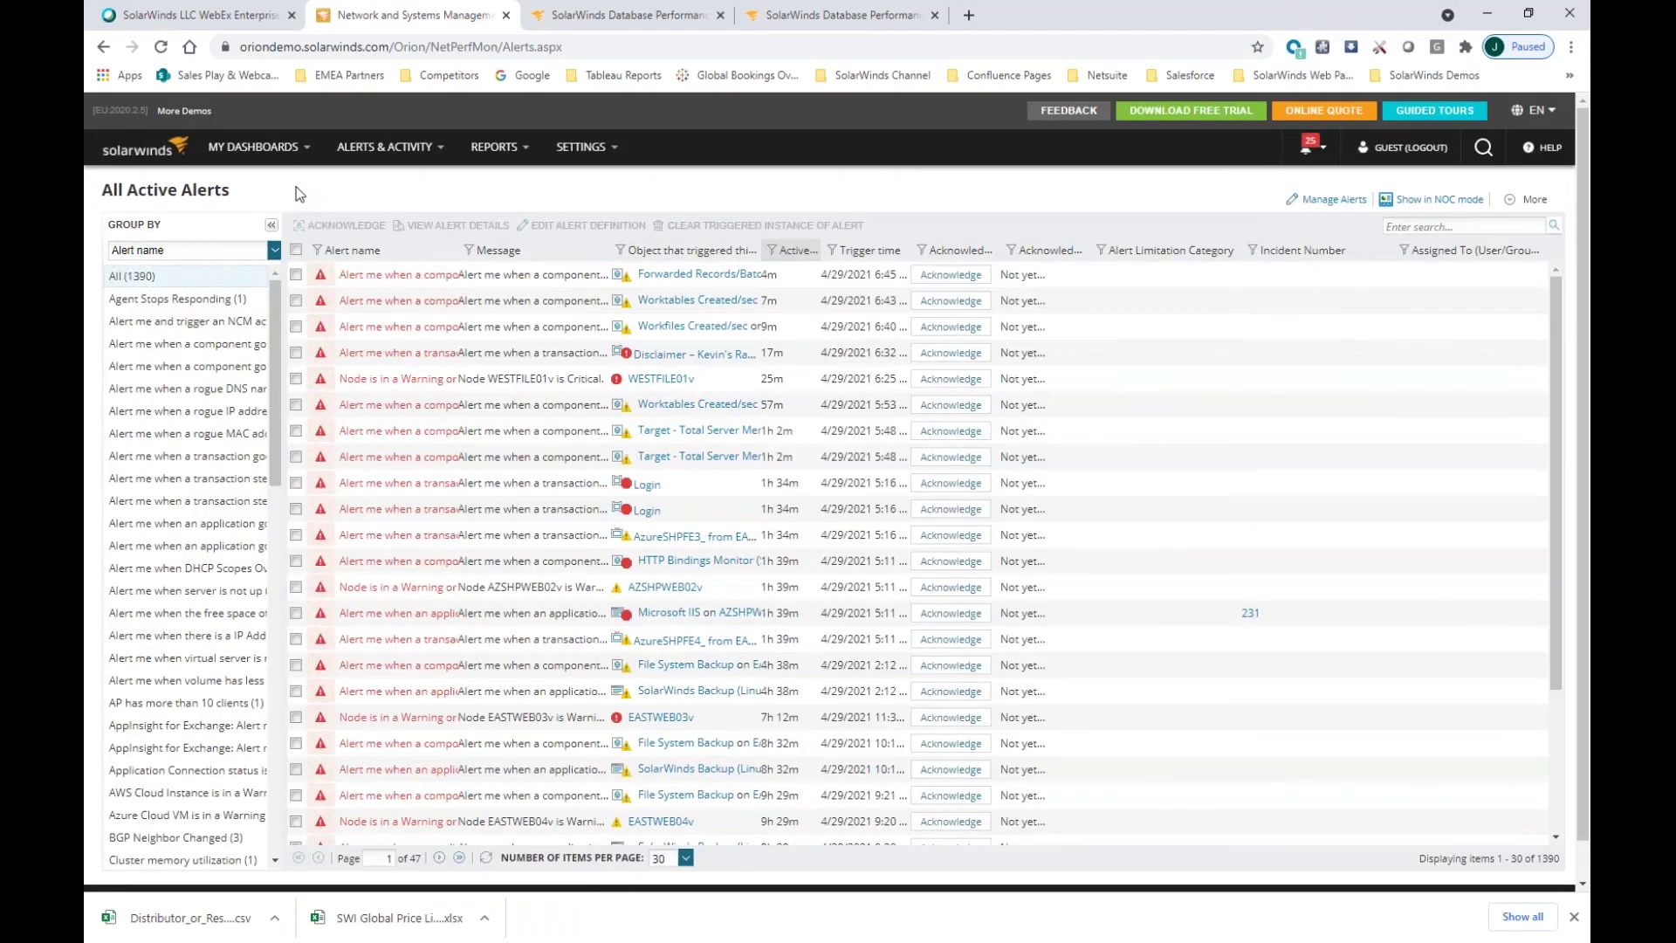
mouse_move(367, 149)
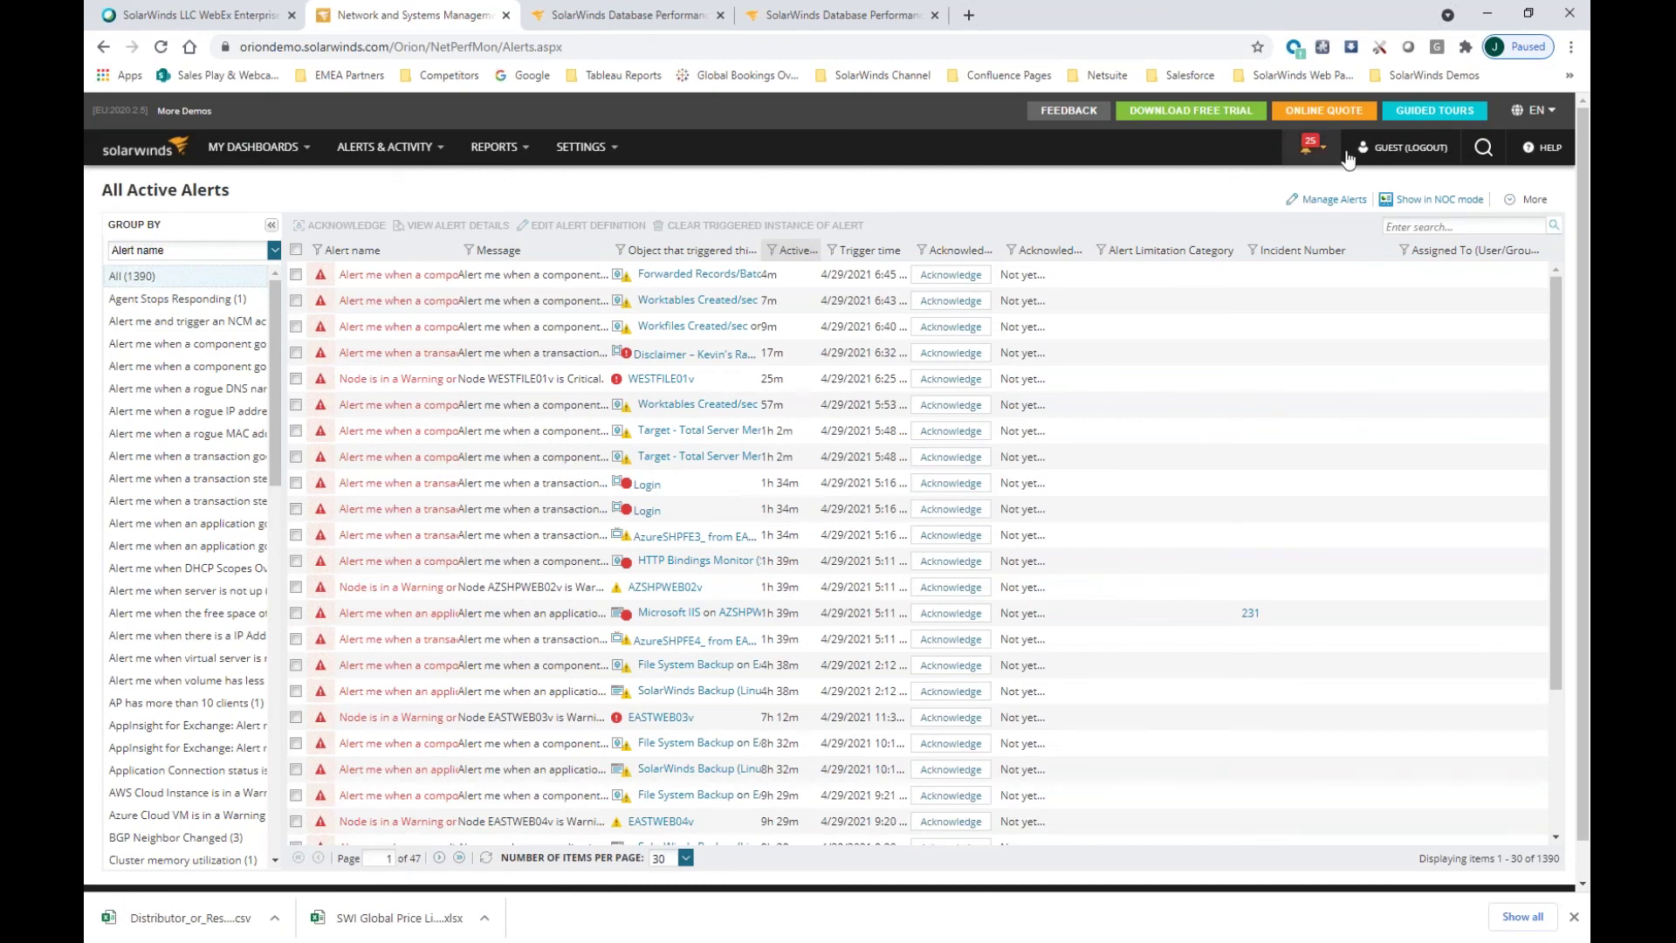
left_click(1334, 200)
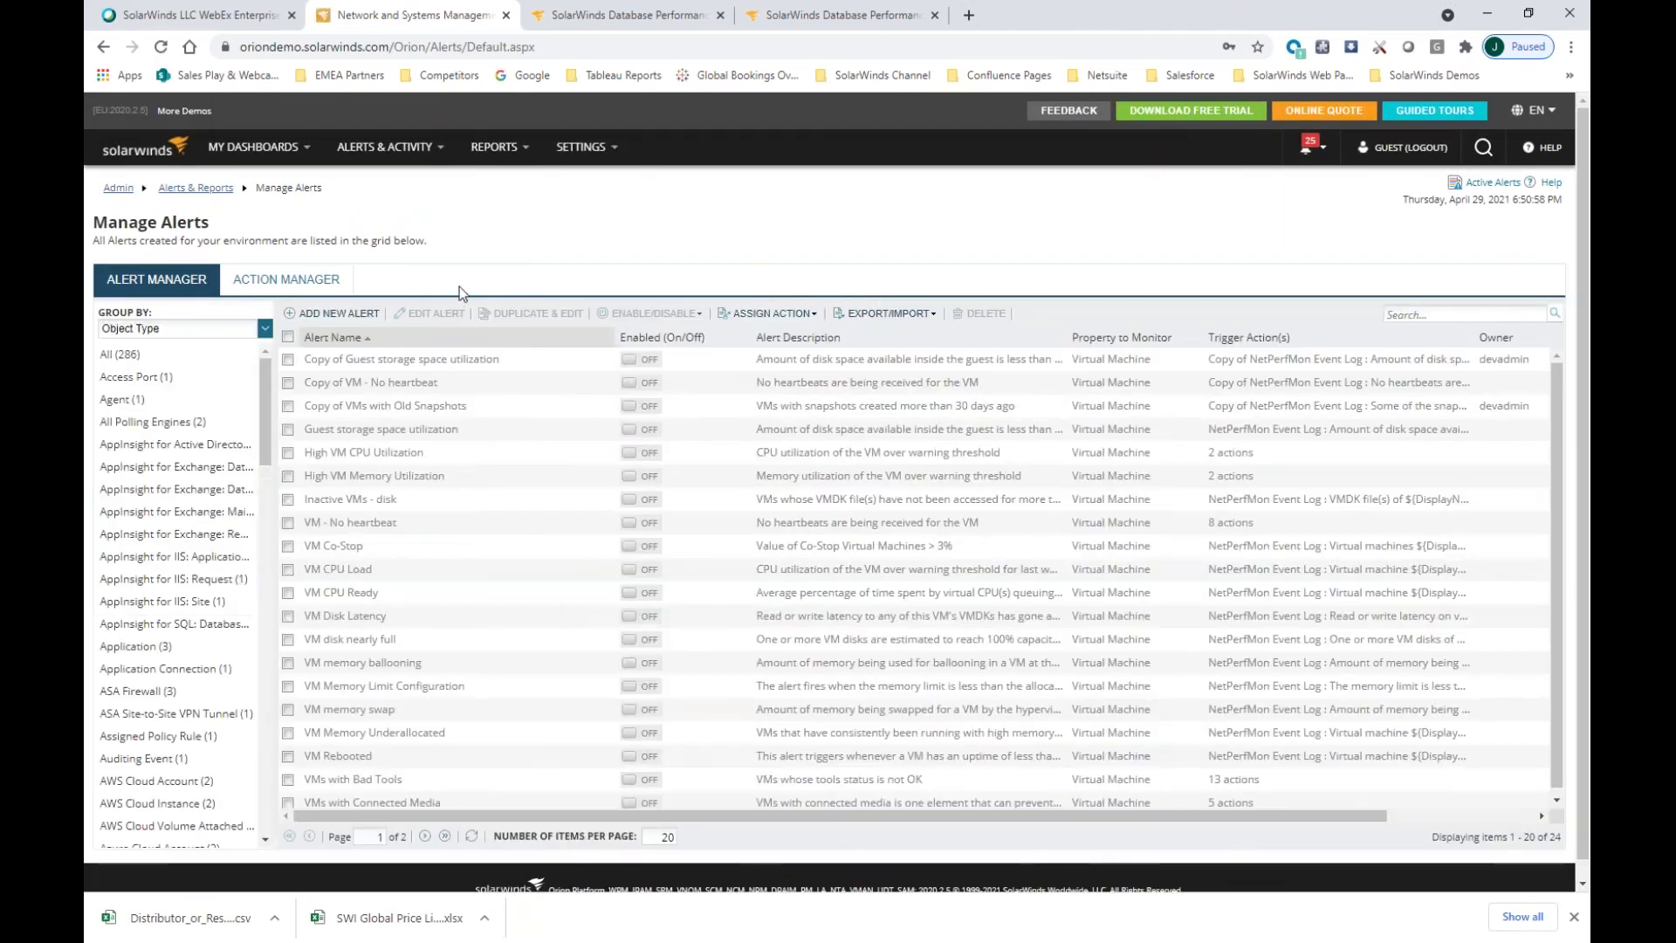
Open the "Copy of VM - No heartbeat" alert for editing and view its trigger condition and trigger actions
left_click(287, 384)
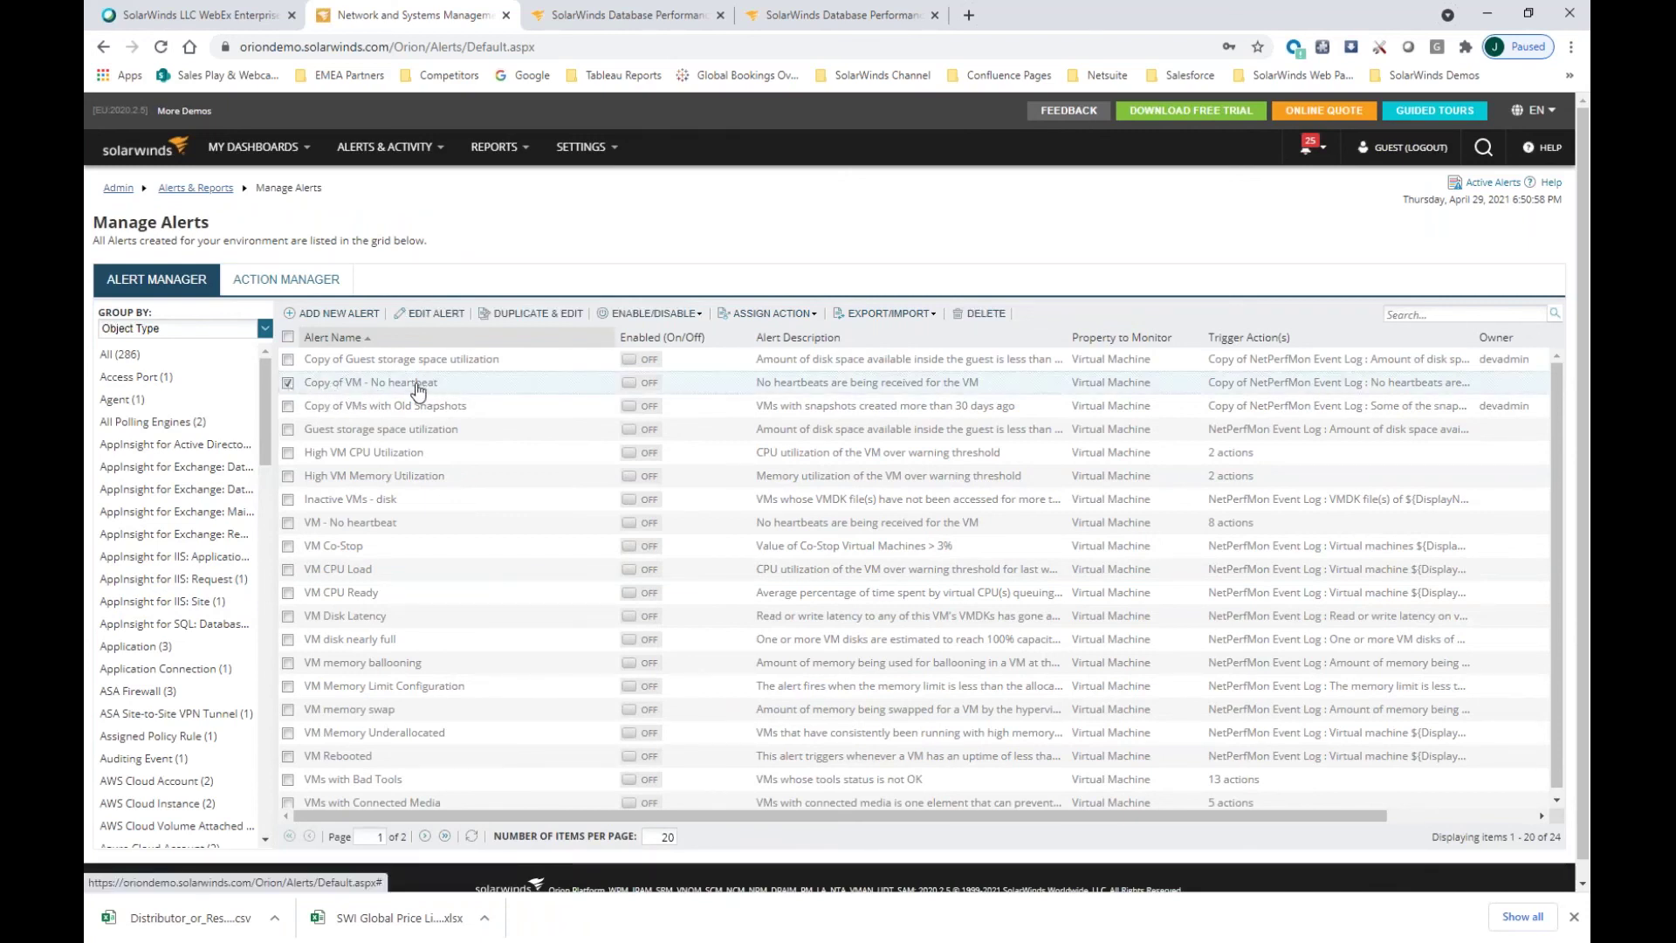
left_click(423, 317)
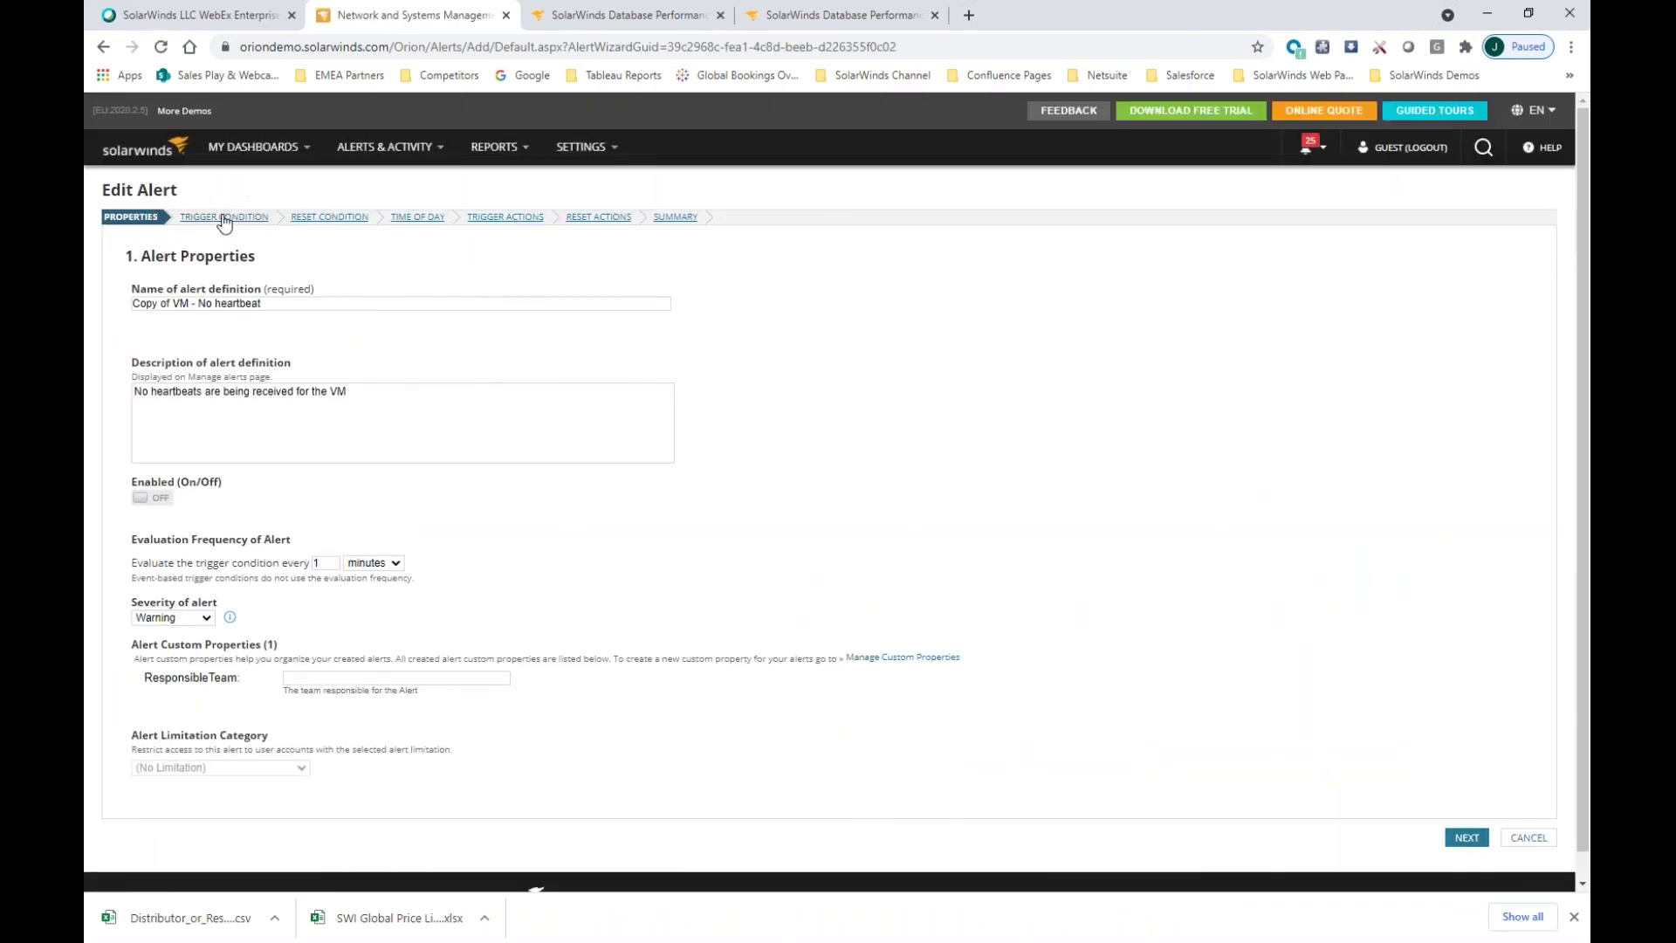
left_click(220, 218)
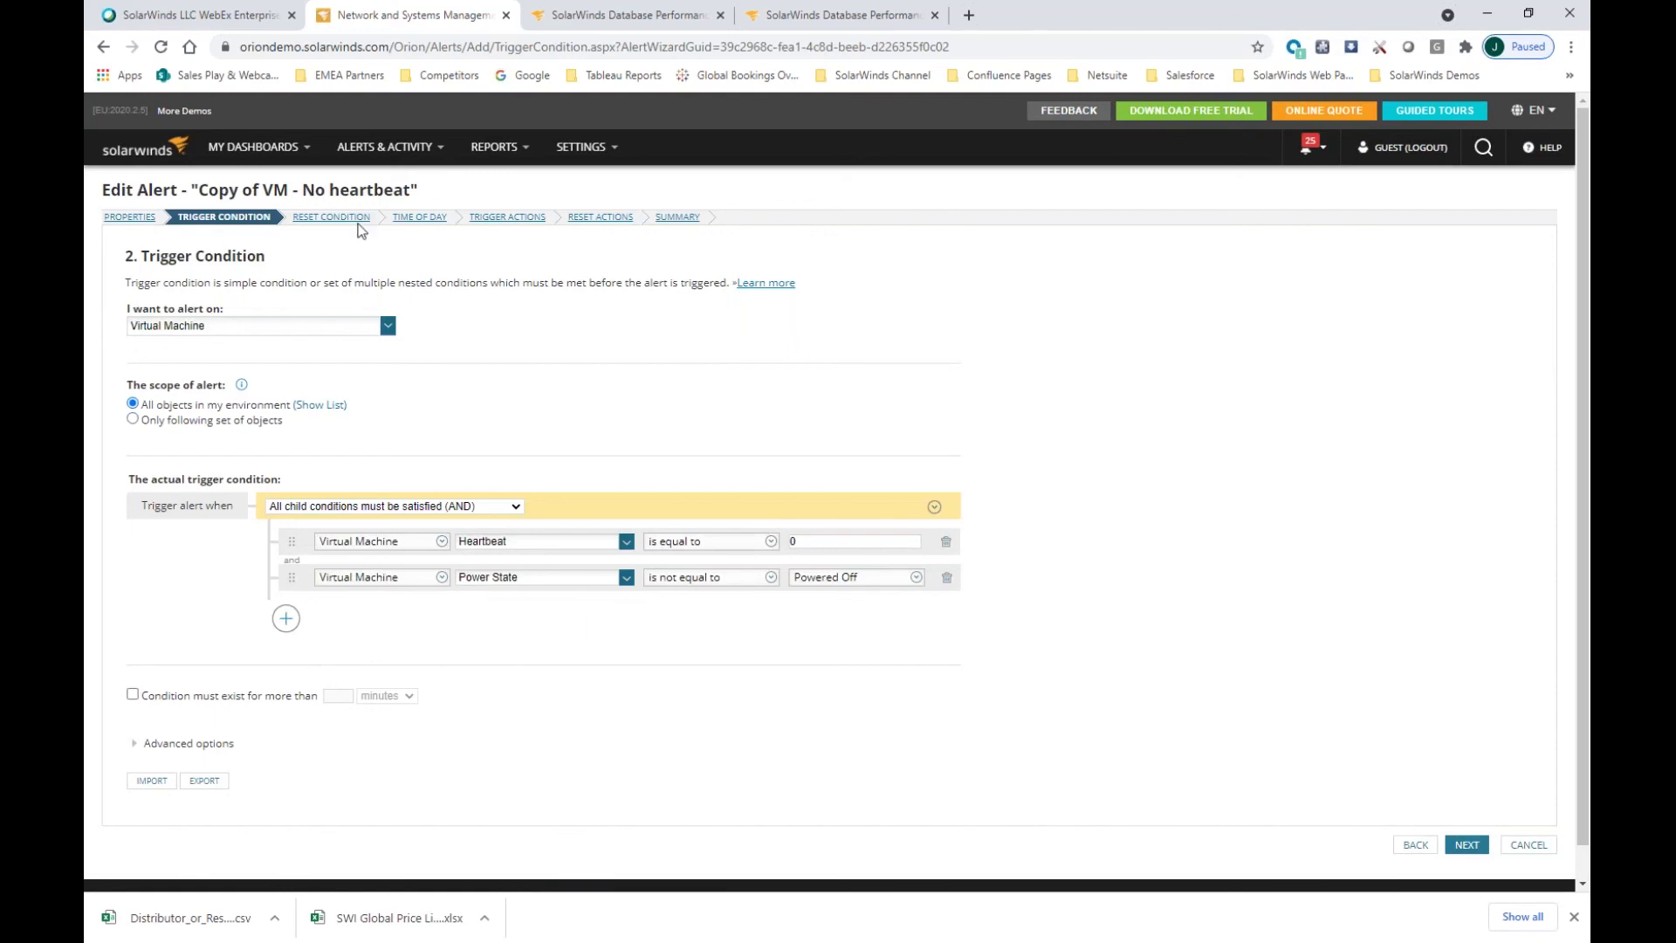
left_click(507, 216)
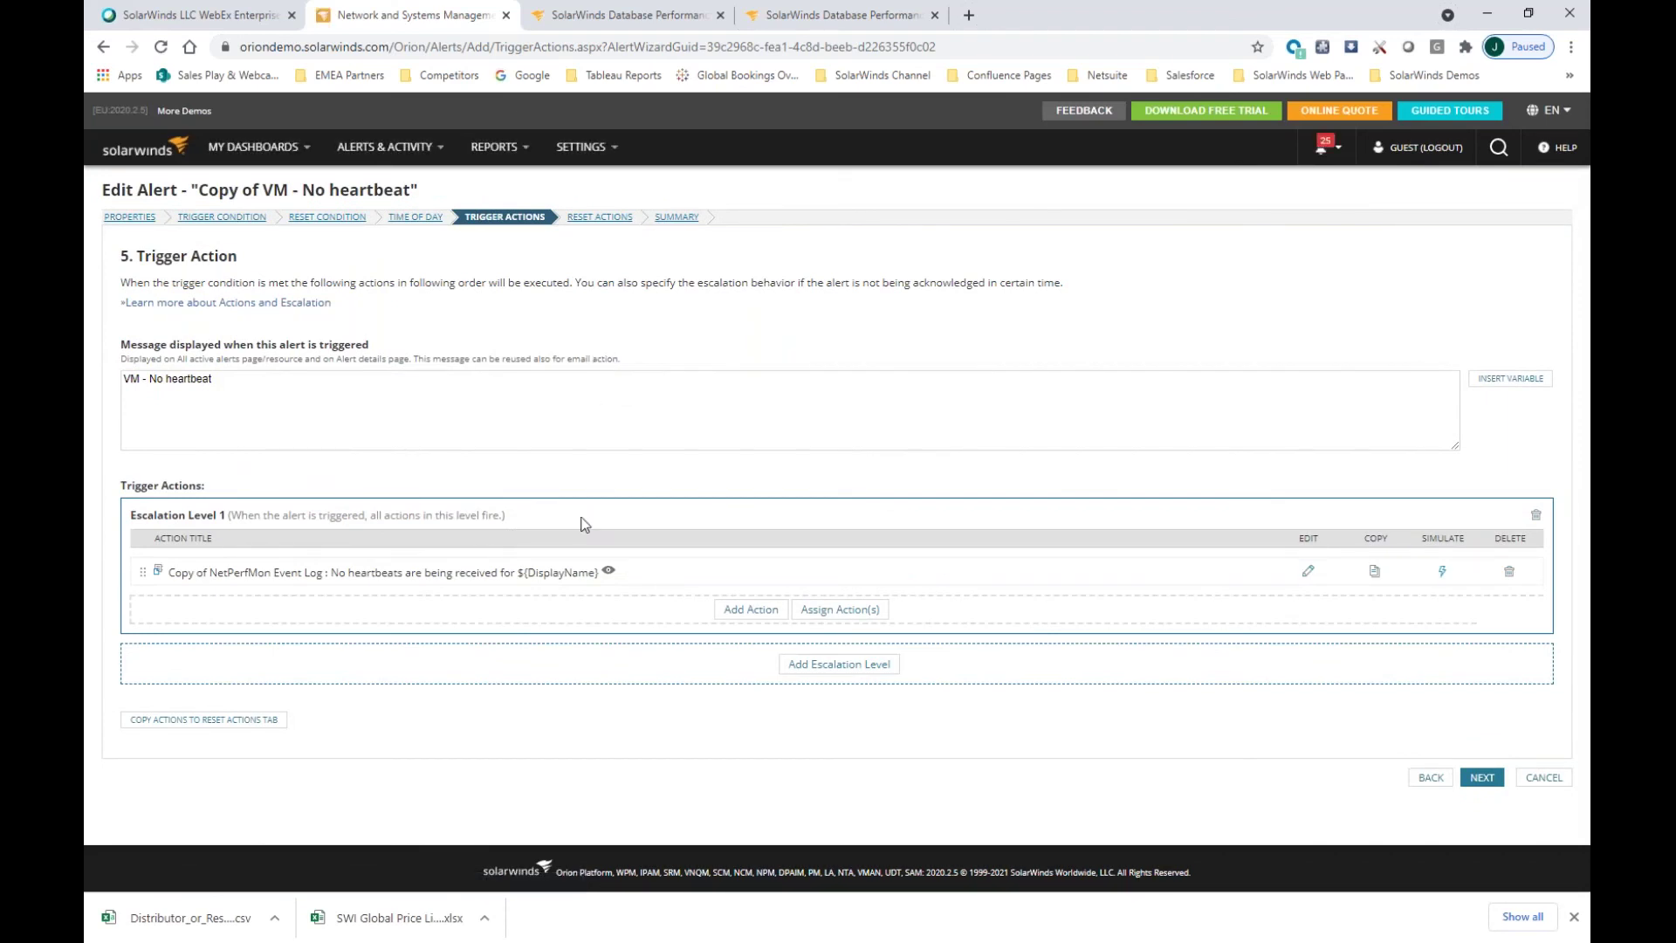
Start adding an action to Escalation Level 1 and examine the available action types, including the Manage VM actions
left_click(753, 609)
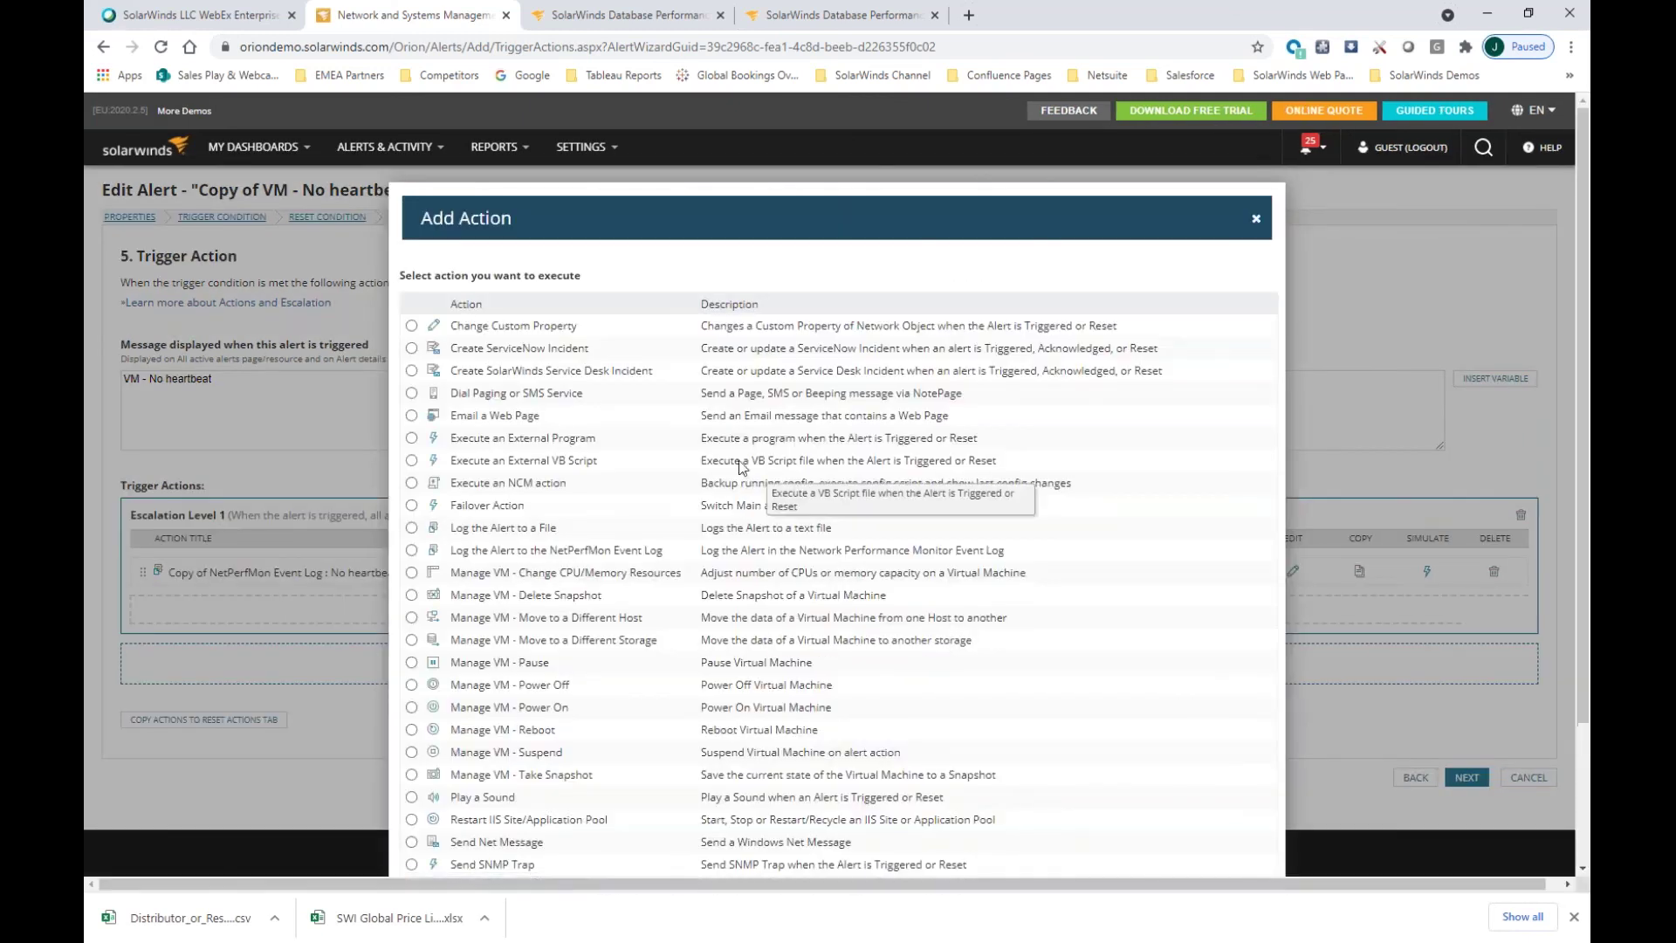
scroll(666, 478, "down", 1)
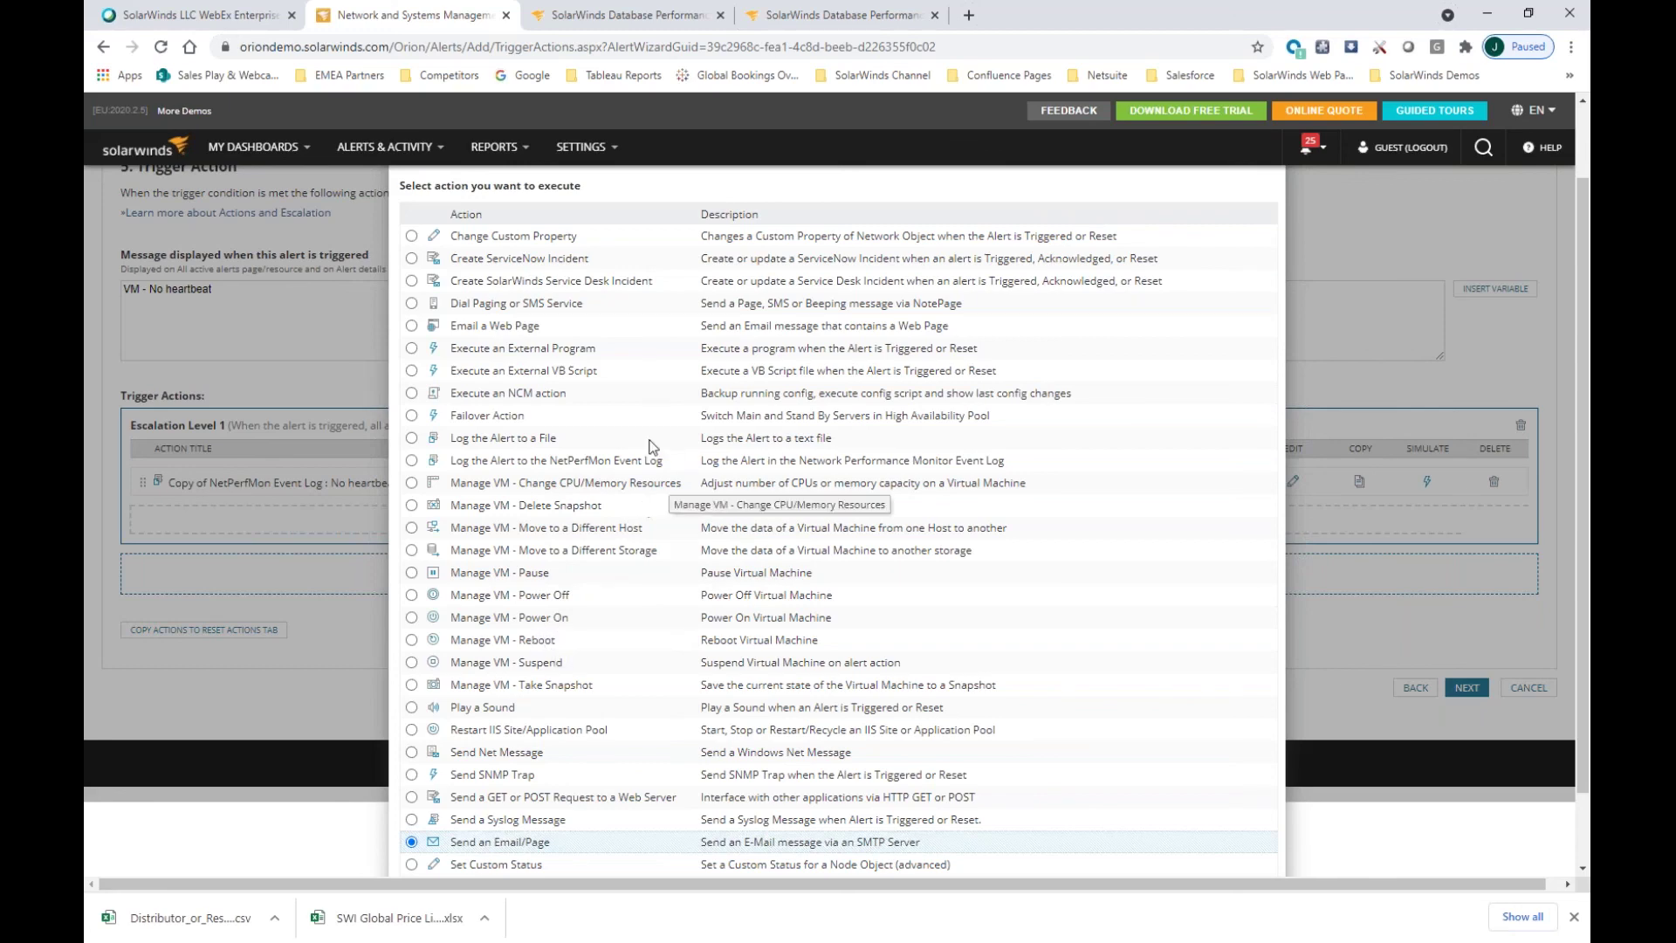
scroll(725, 646, "down", 1)
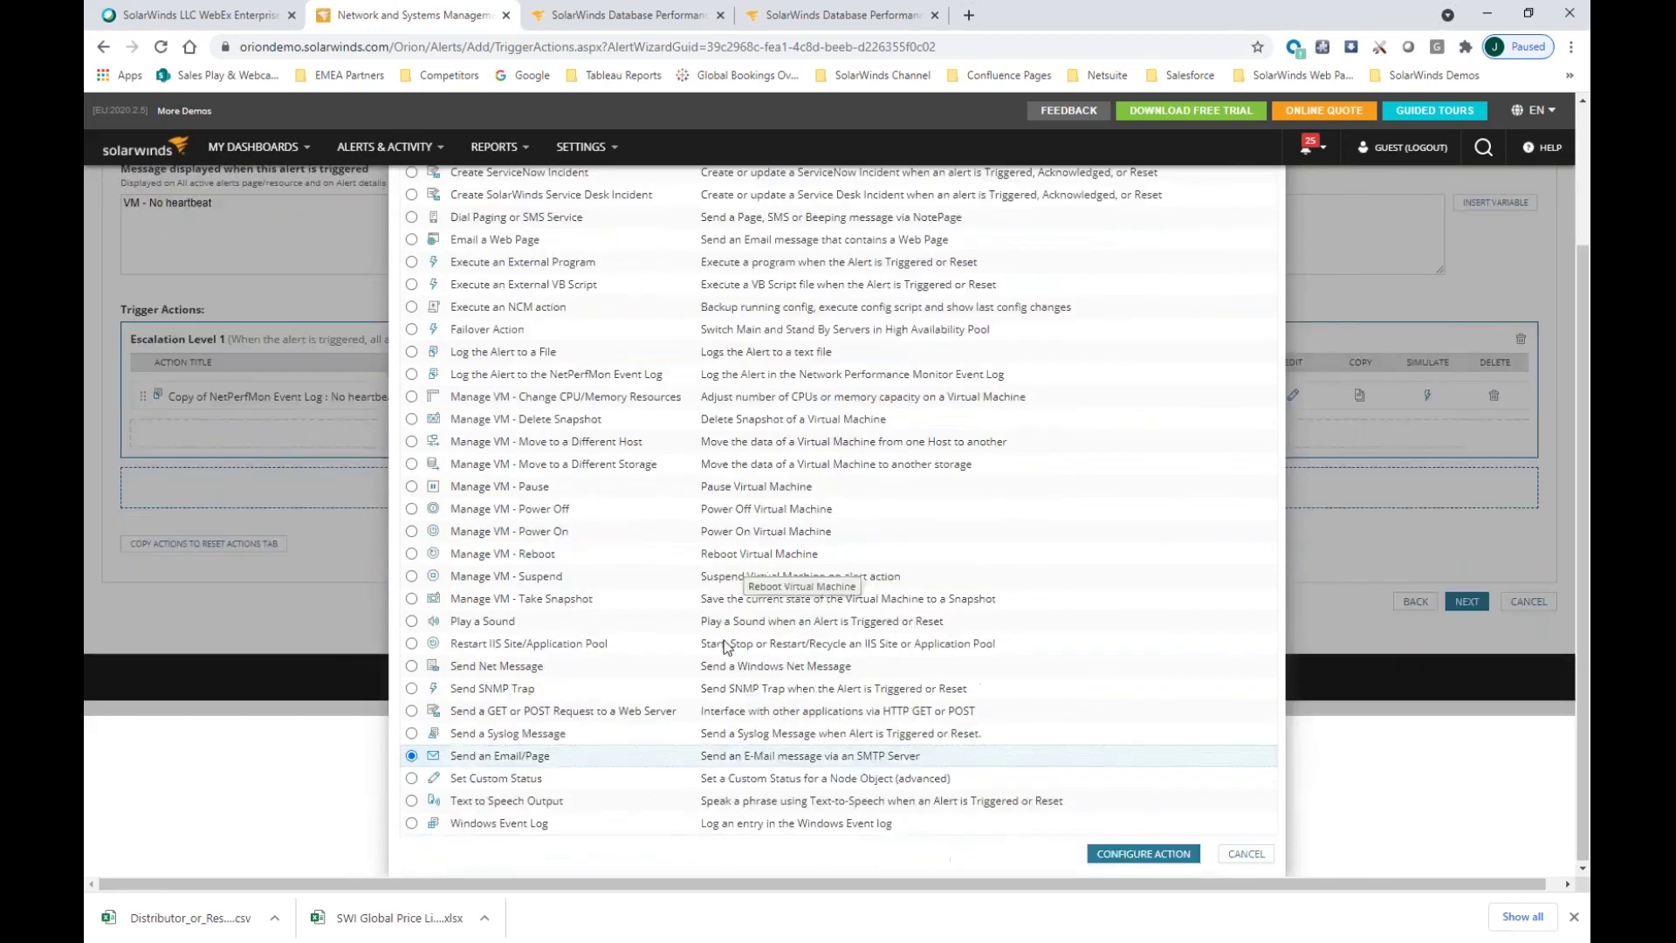
scroll(725, 646, "up", 2)
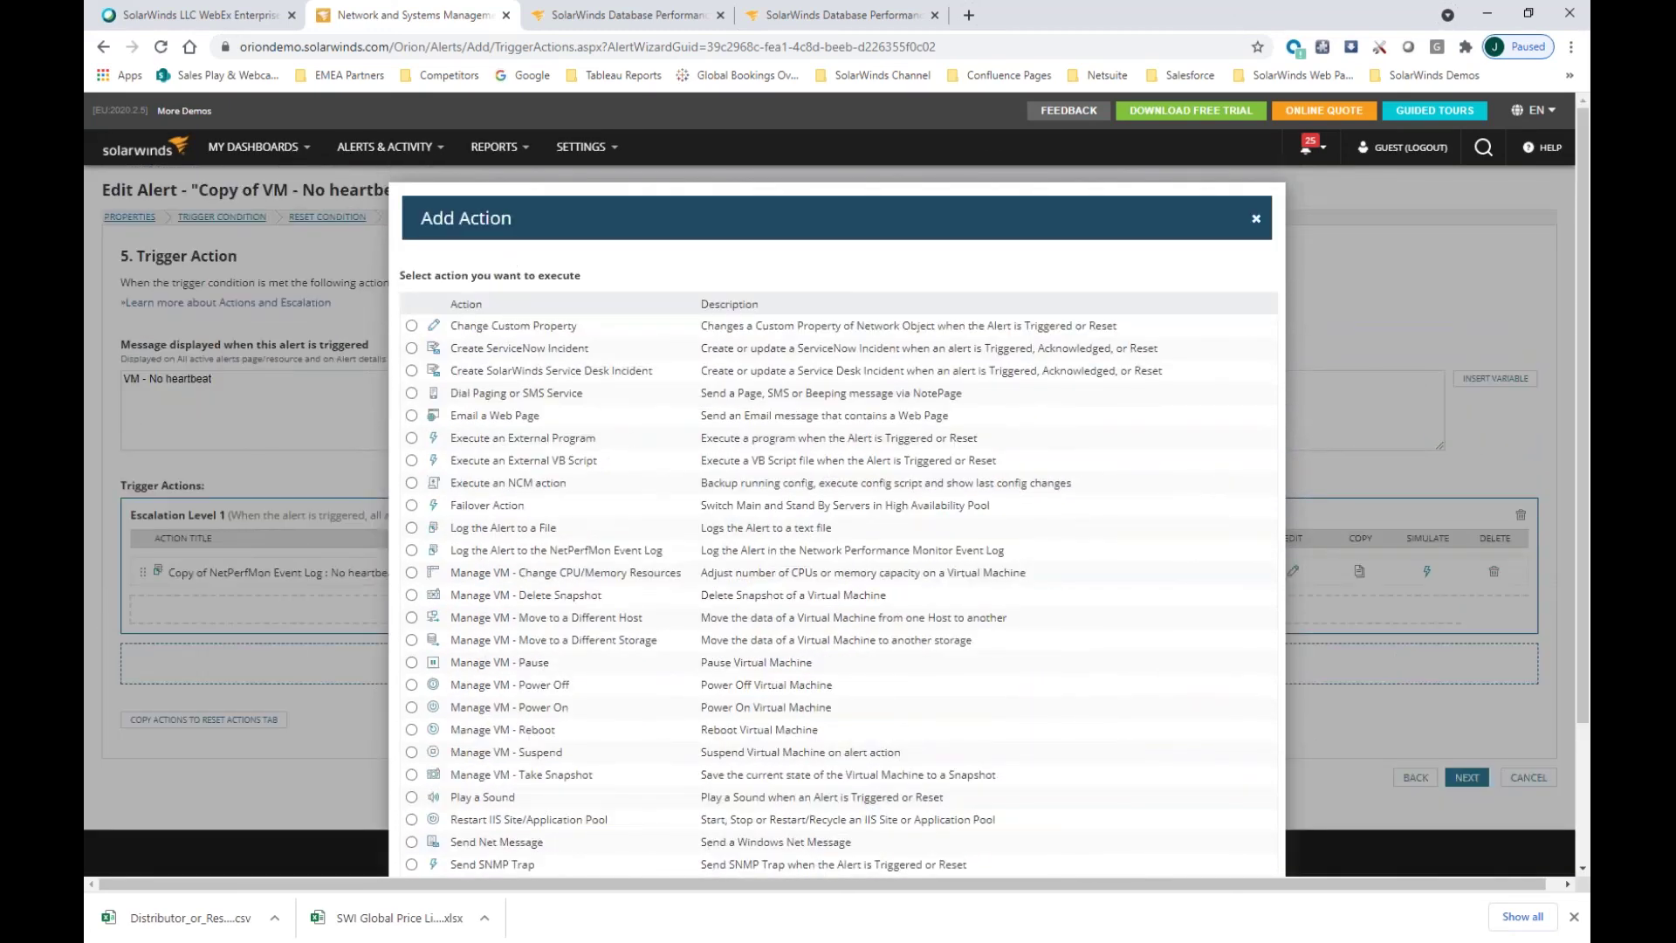
mouse_move(493, 157)
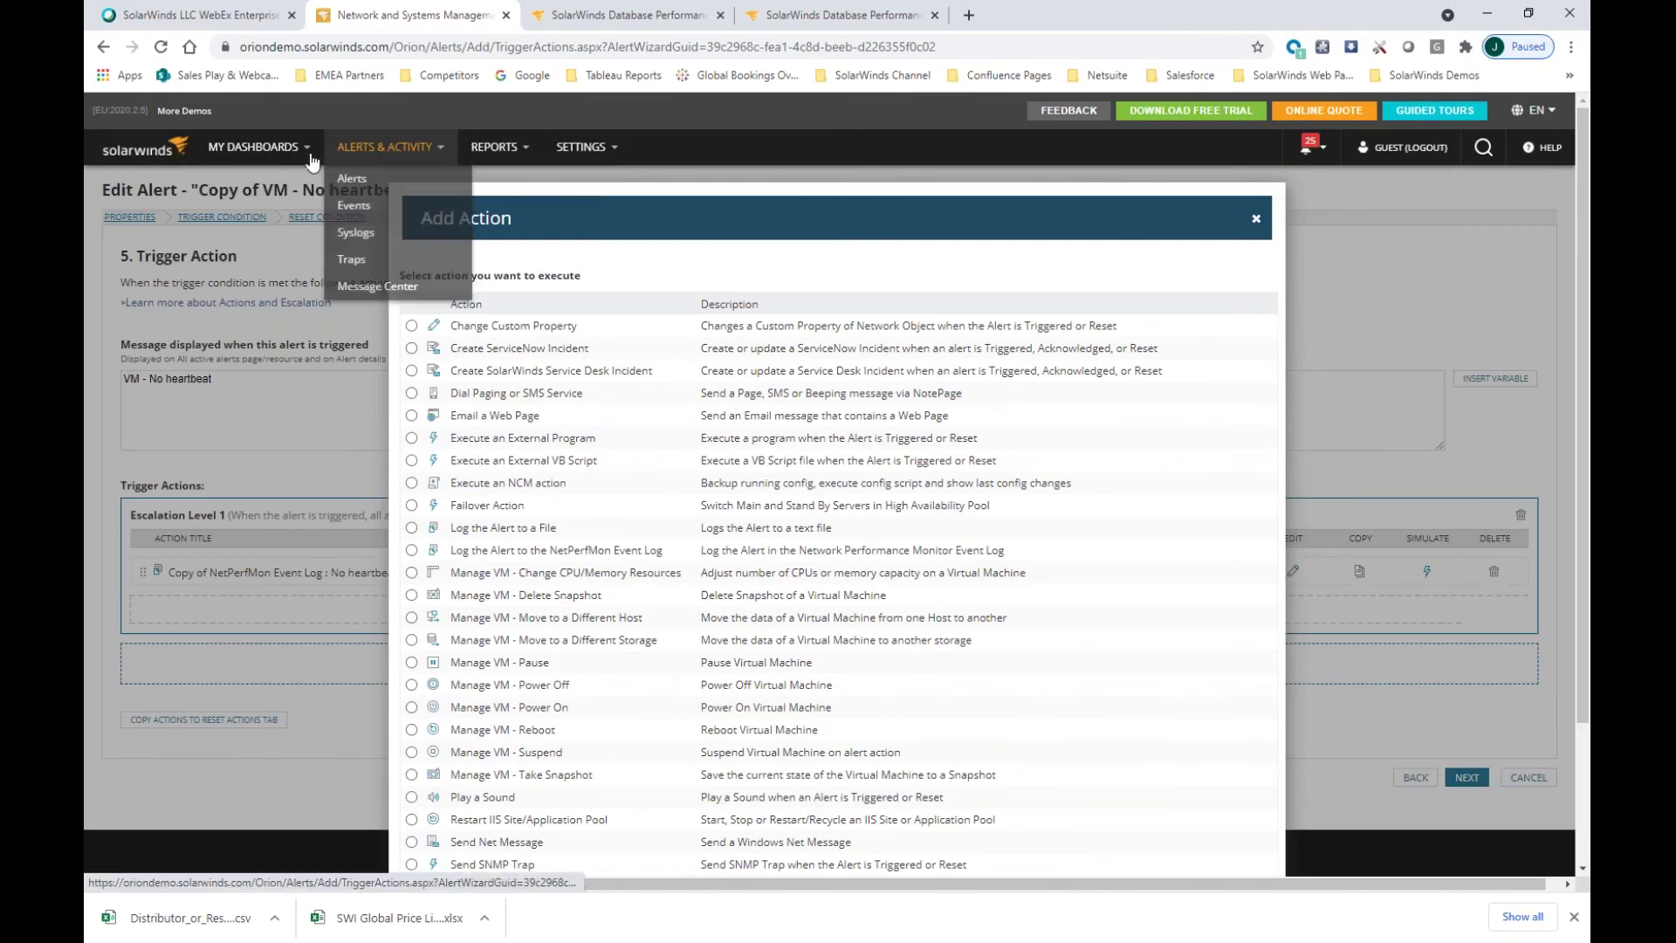